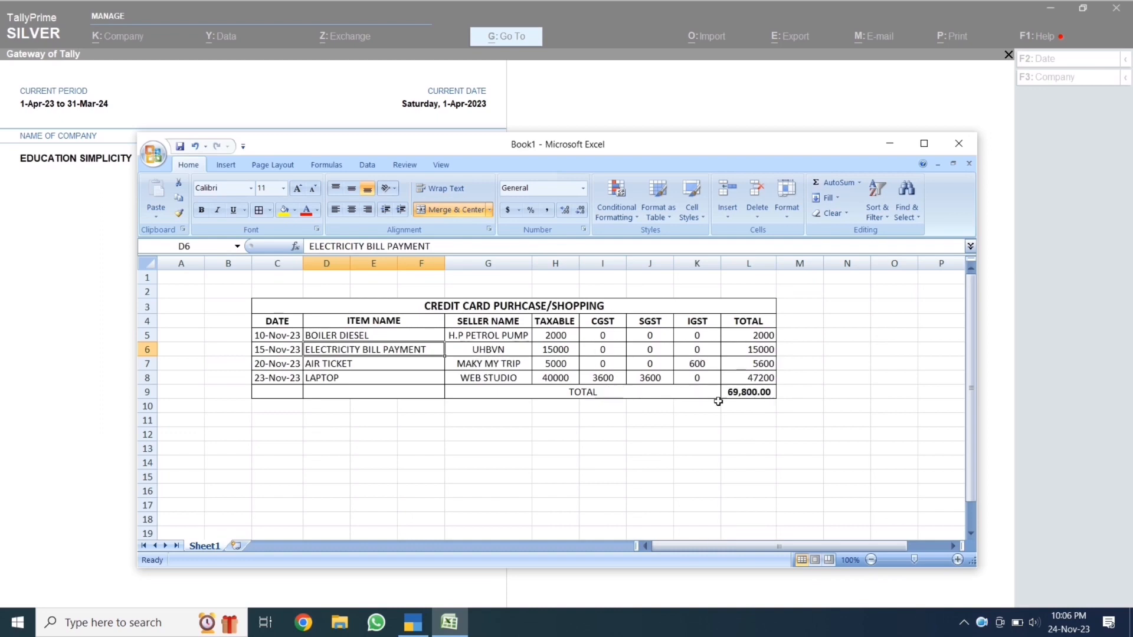
Start a new ledger in TallyPrime named HDFC CREDIT CARD and place it under Unsecured Loans
left_click(890, 145)
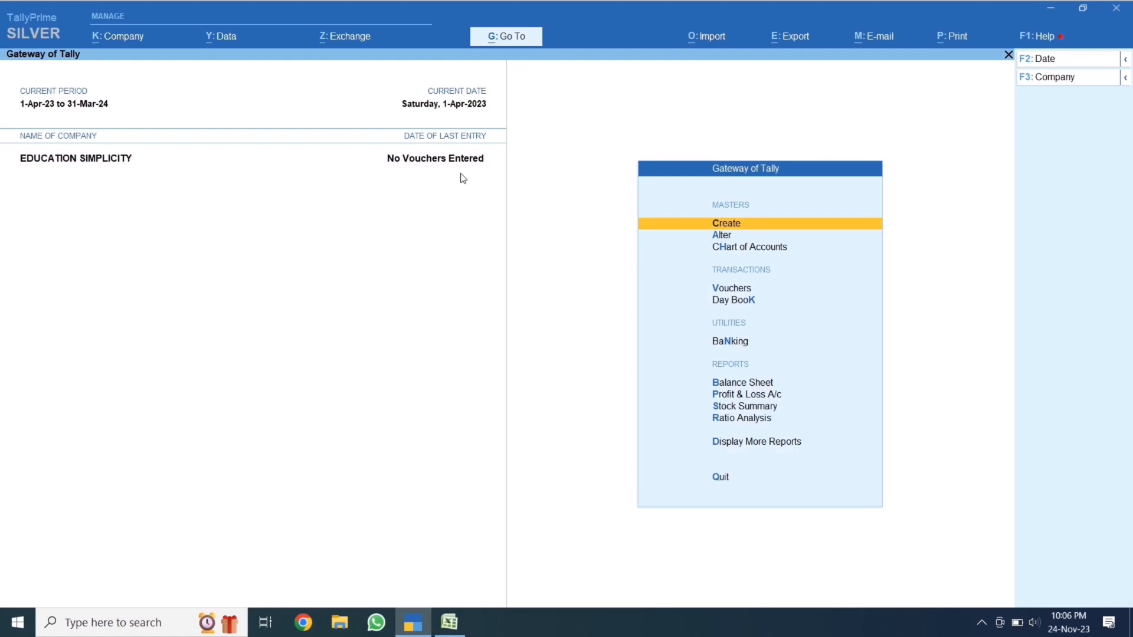
left_click(737, 227)
key("Down")
key("Return")
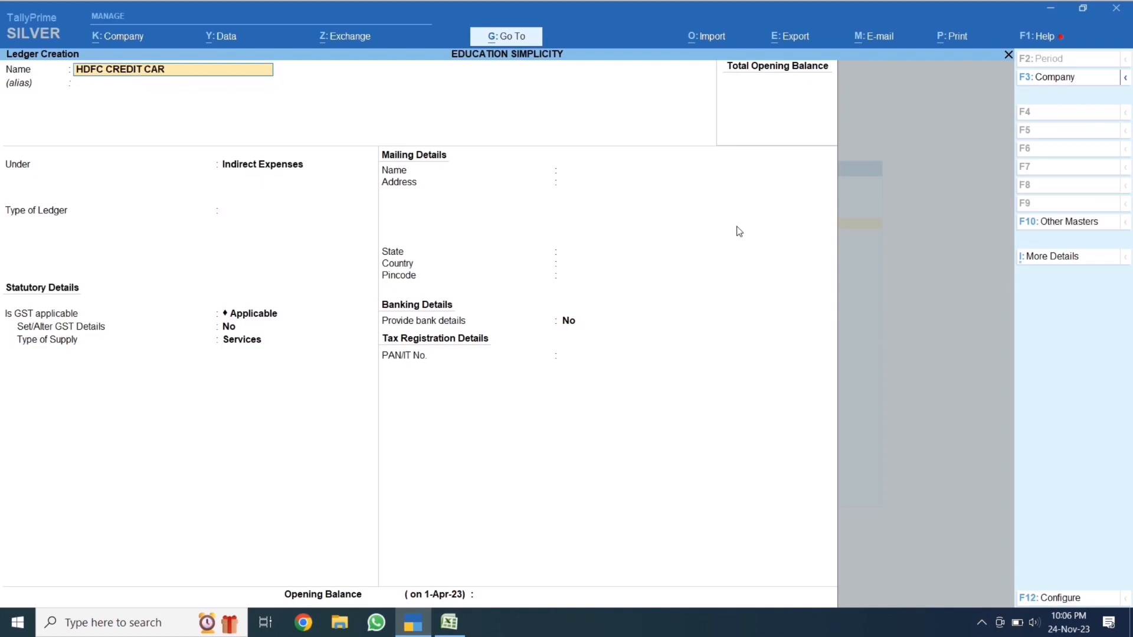
type("D")
key("Return")
key("Return")
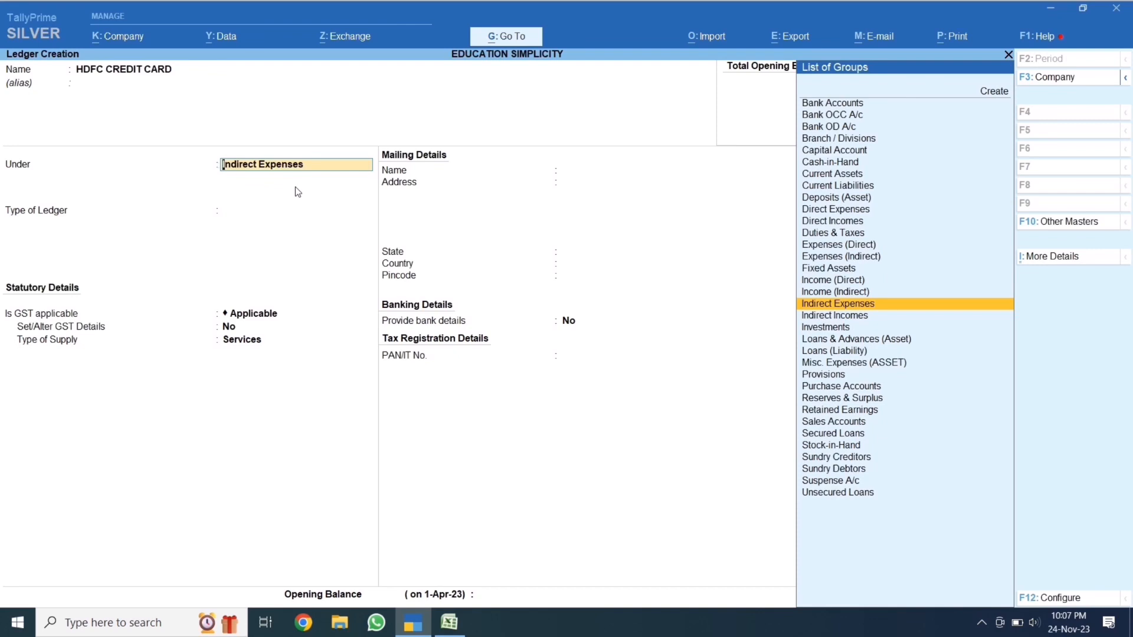
type("UN")
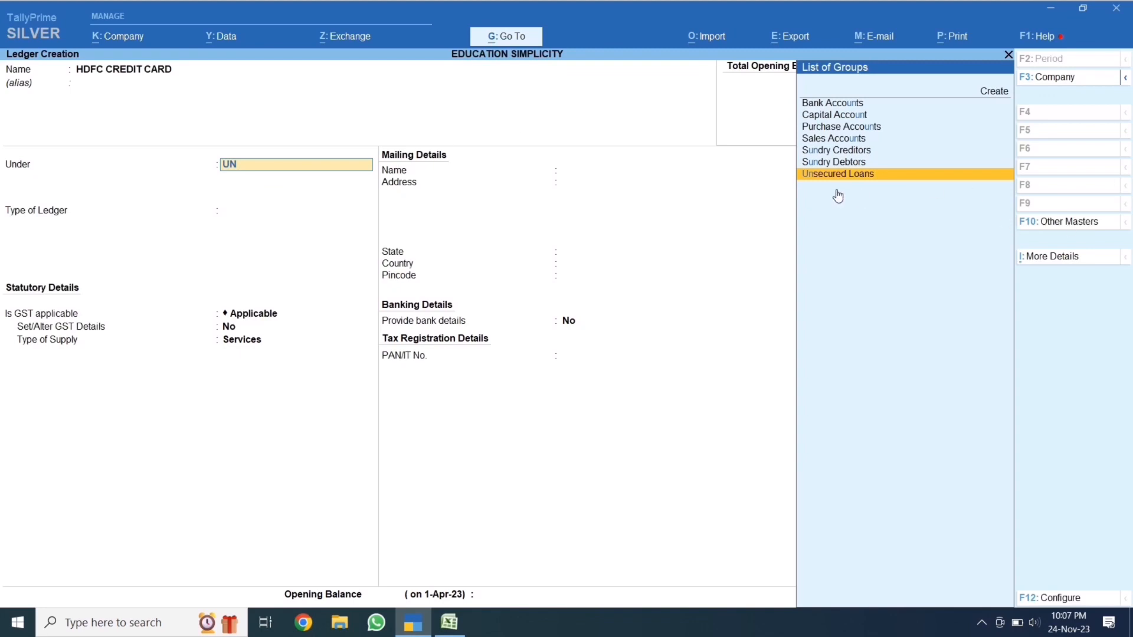
left_click(882, 179)
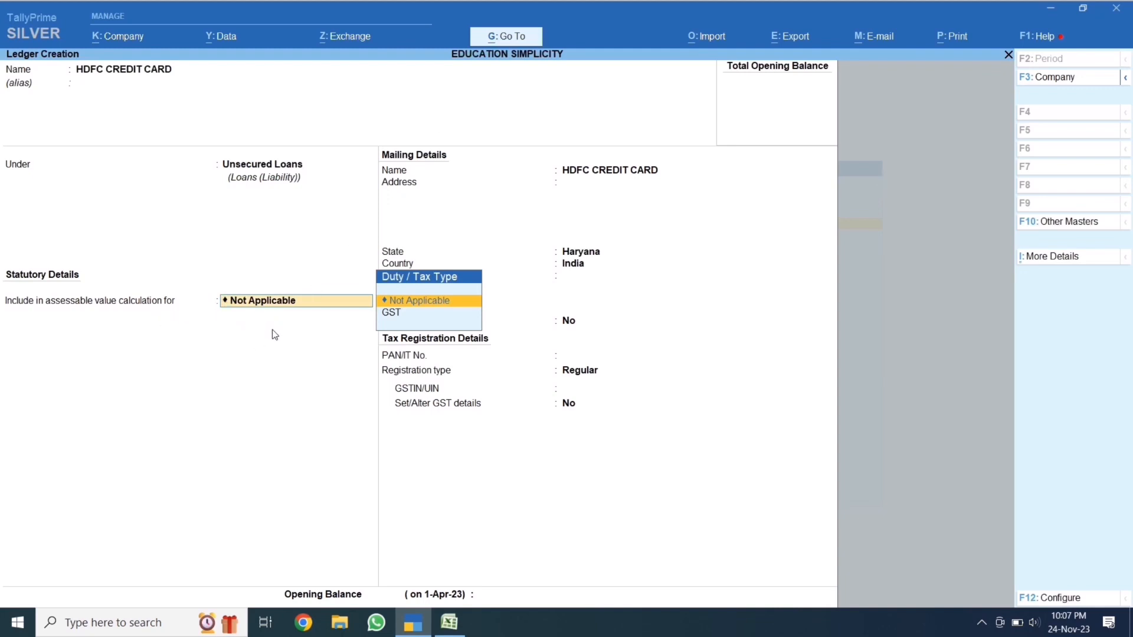
Set the HDFC CREDIT CARD ledger's registration type to Unregistered, save it with the other defaults, and return to the Gateway of Tally
key("Return")
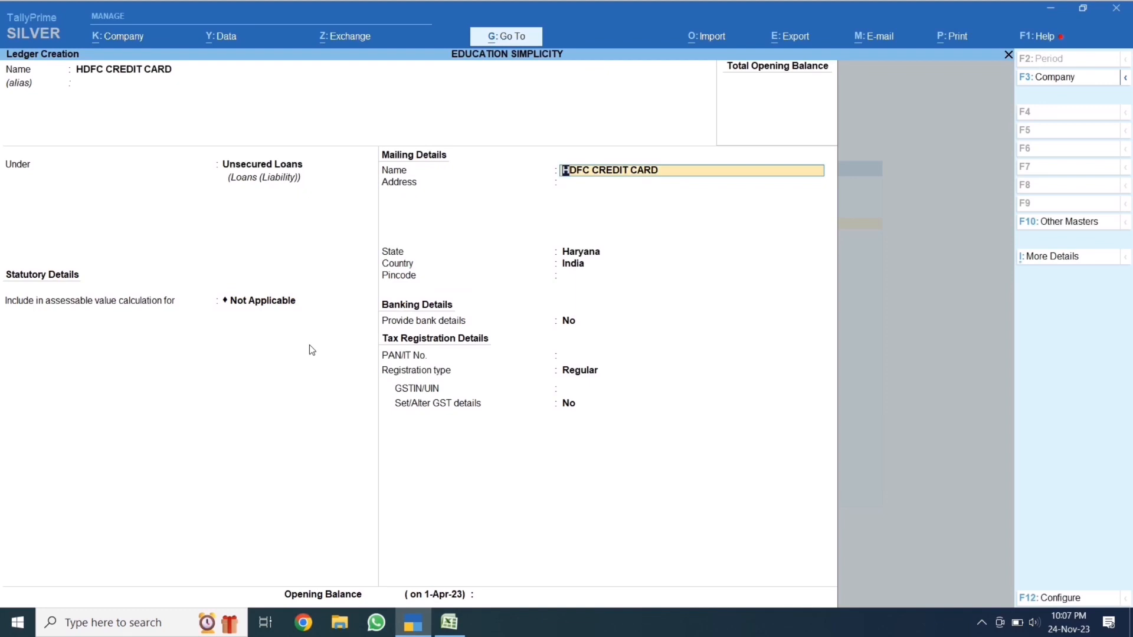
key("Return")
key("Return")
key("Return")
key("Return")
key("Return")
key("Return")
key("Return")
key("Down")
key("Return")
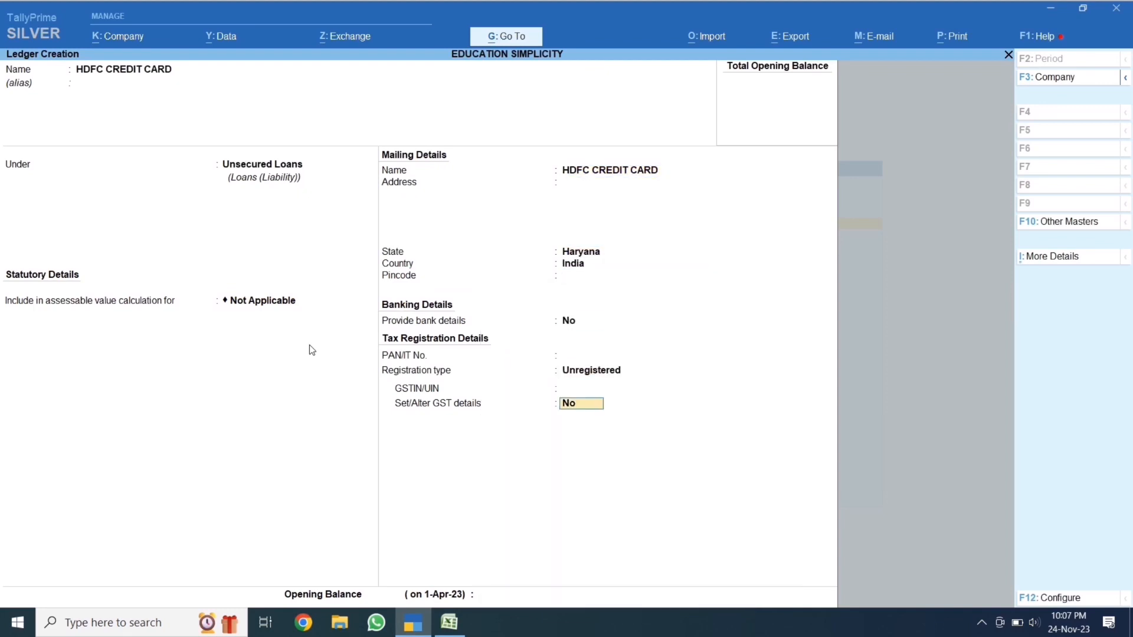
key("Return")
key("Return")
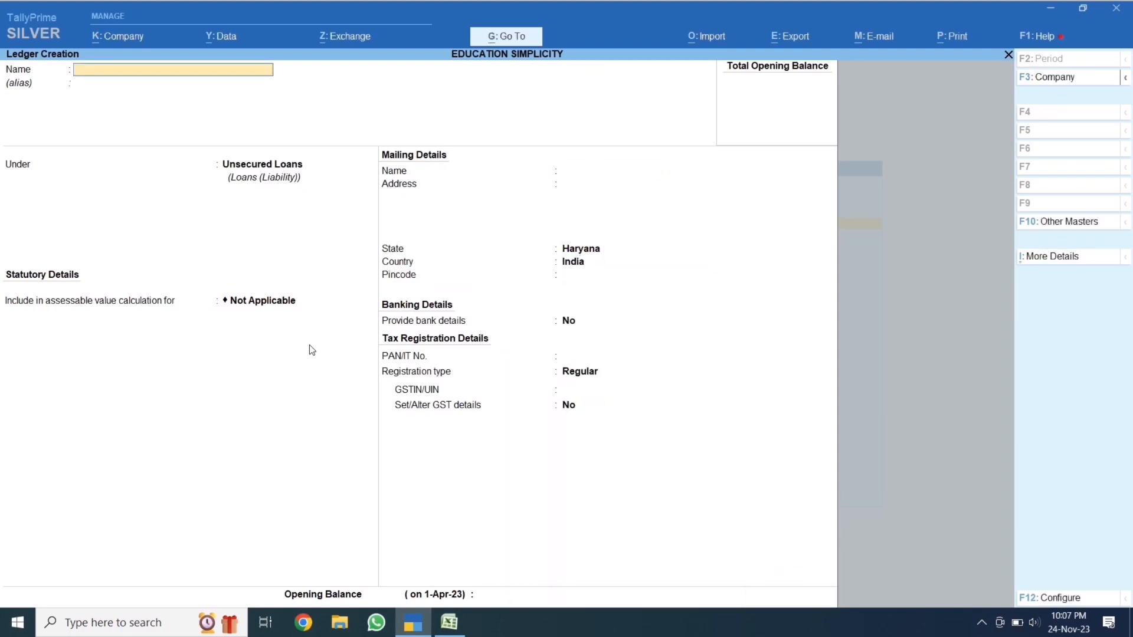
key("Escape")
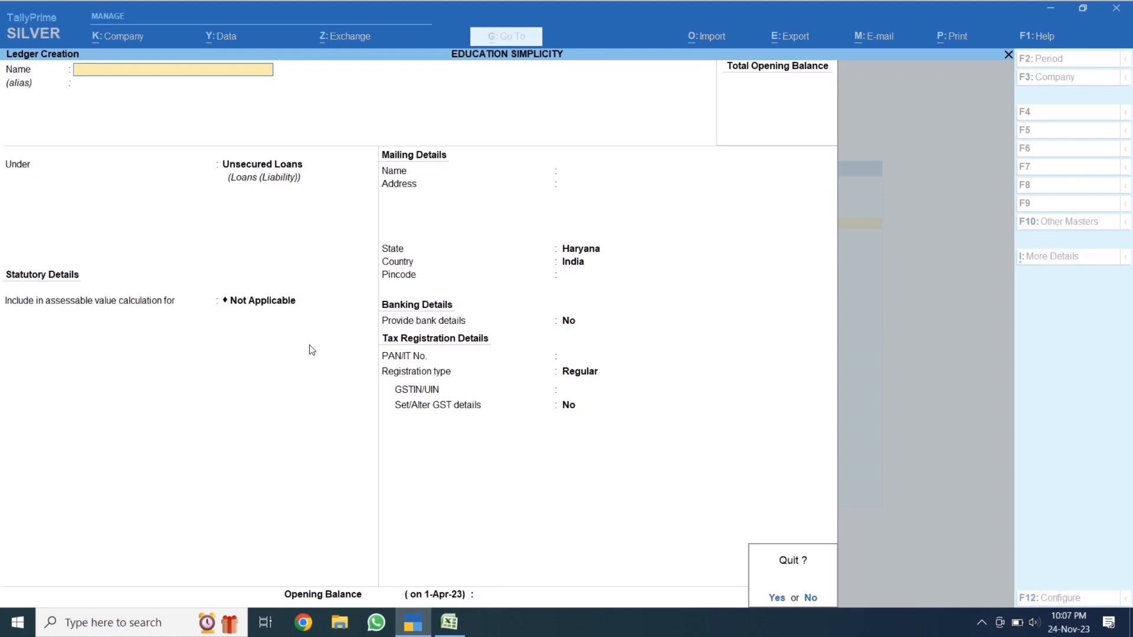
key("Return")
key("Escape")
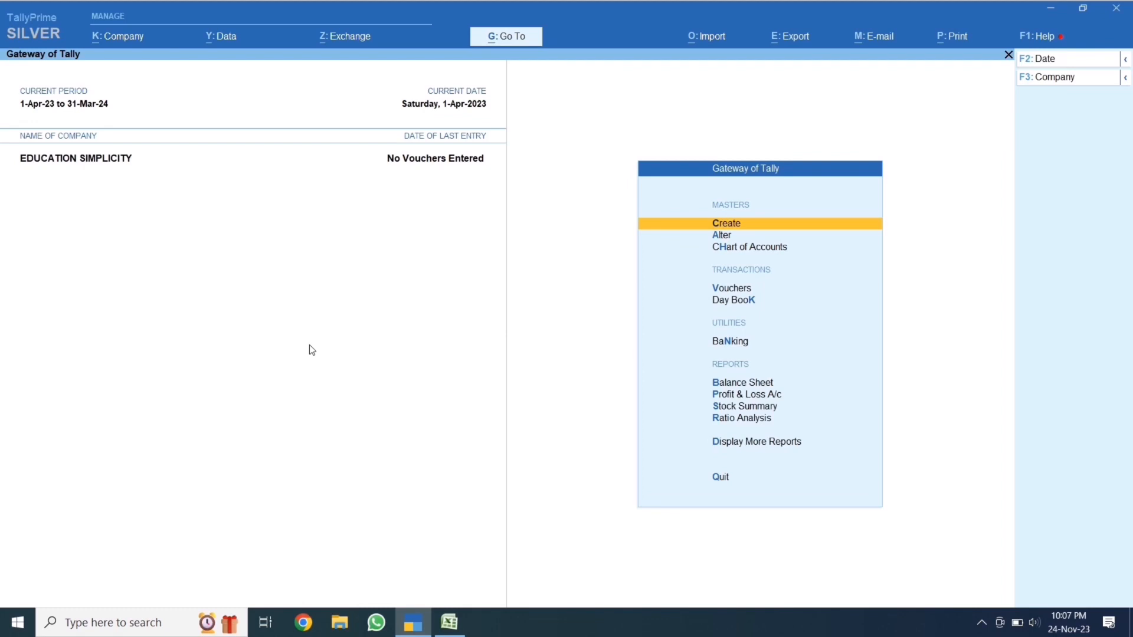
Open accounting voucher creation from the Gateway of Tally
key("Down")
key("Down")
key("Down")
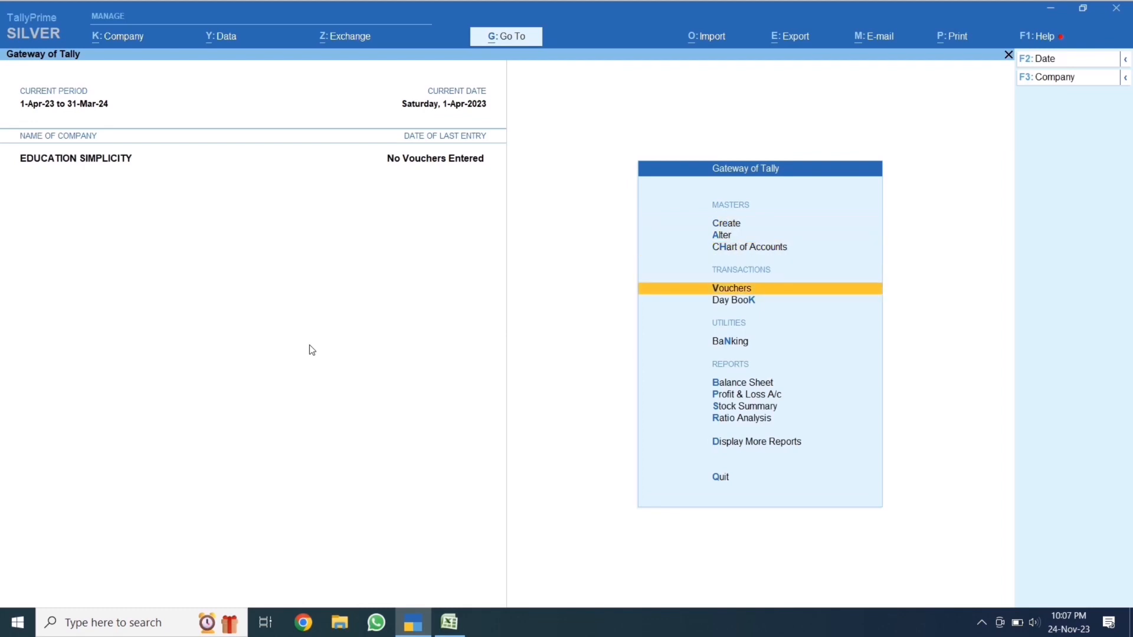
key("Return")
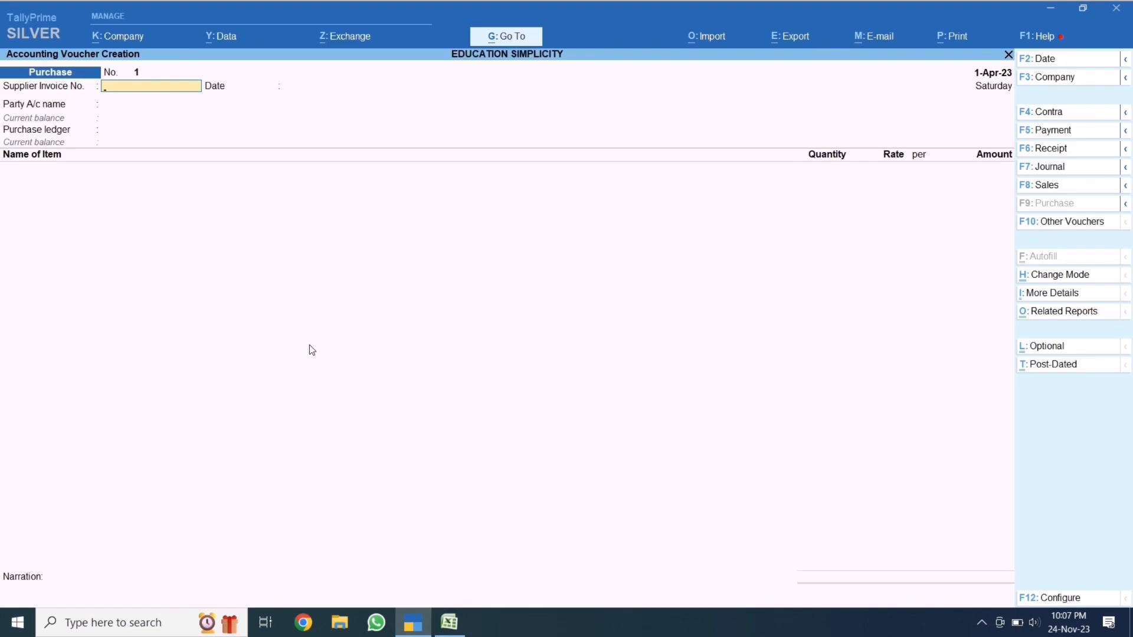
Switch to the Excel purchase sheet and review the date, item, seller and total of the BOILER DIESEL row
left_click(449, 625)
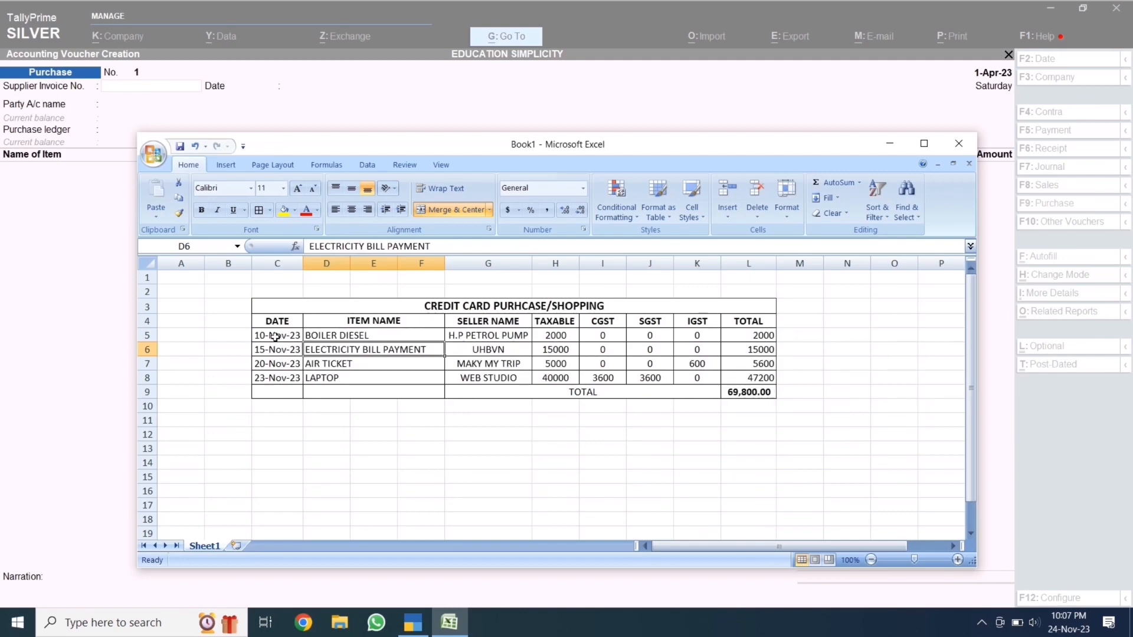
left_click(275, 337)
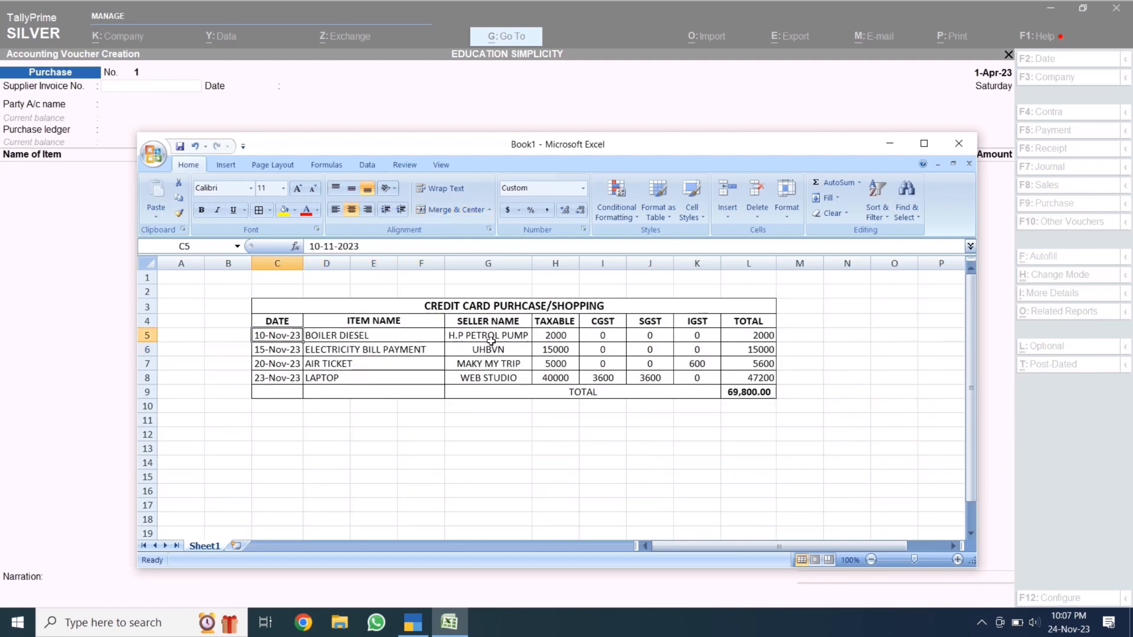
left_click(515, 338)
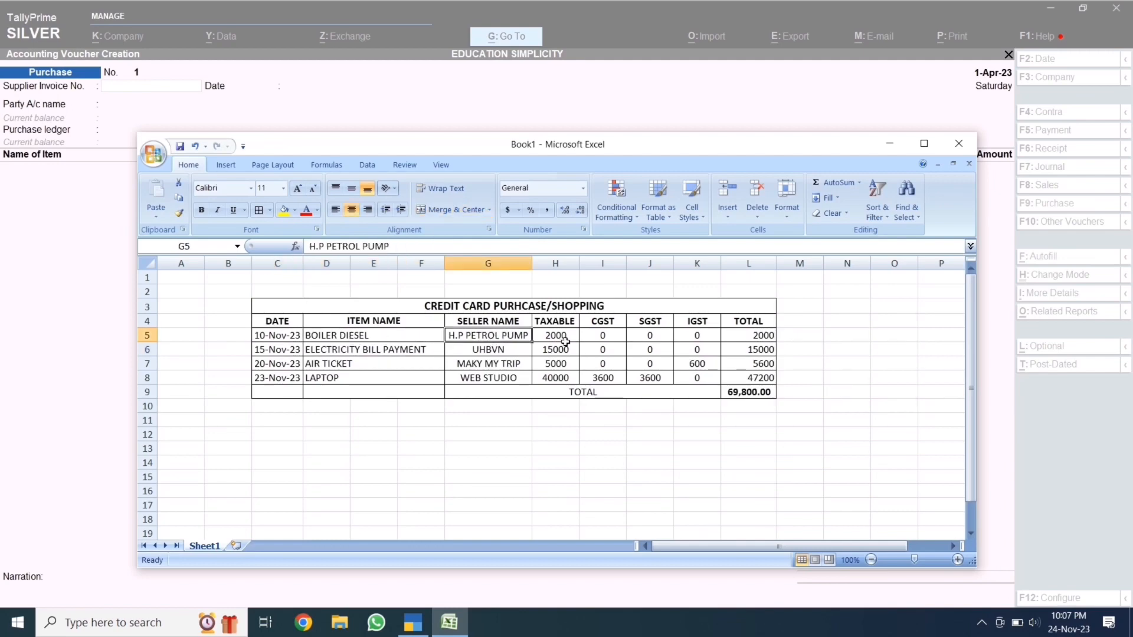
left_click(773, 335)
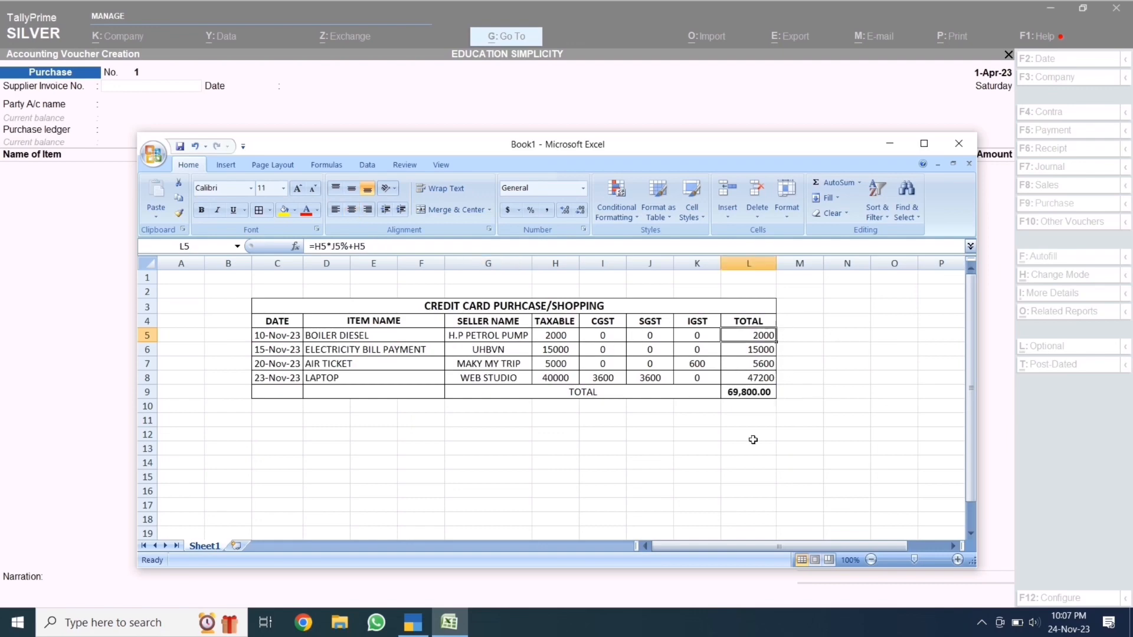
left_click(355, 338)
left_click(294, 337)
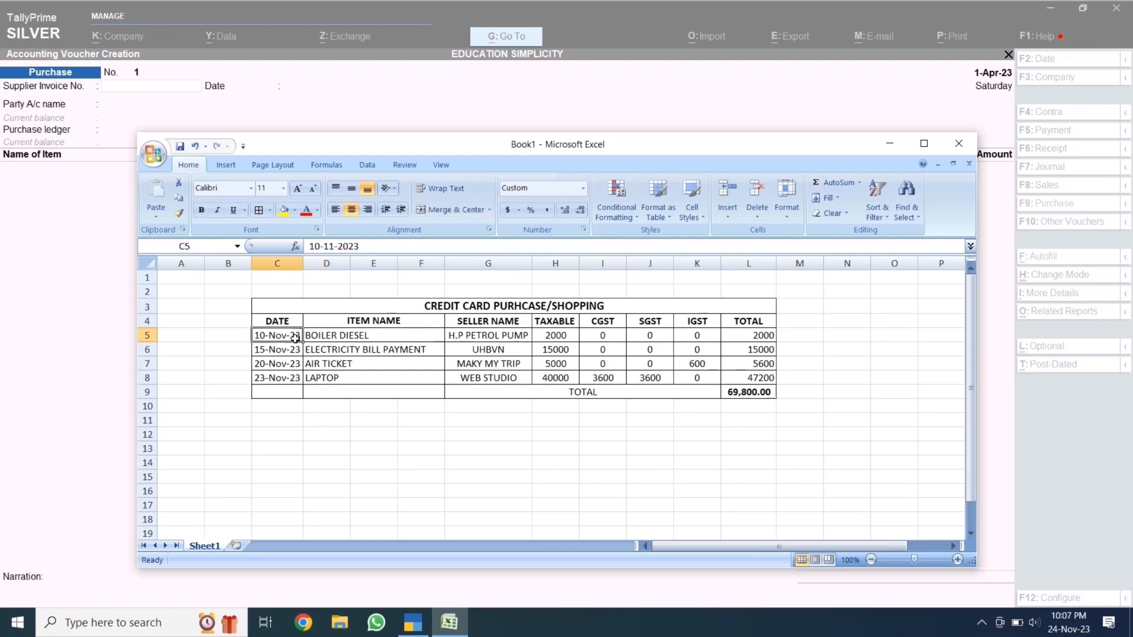
left_click(75, 260)
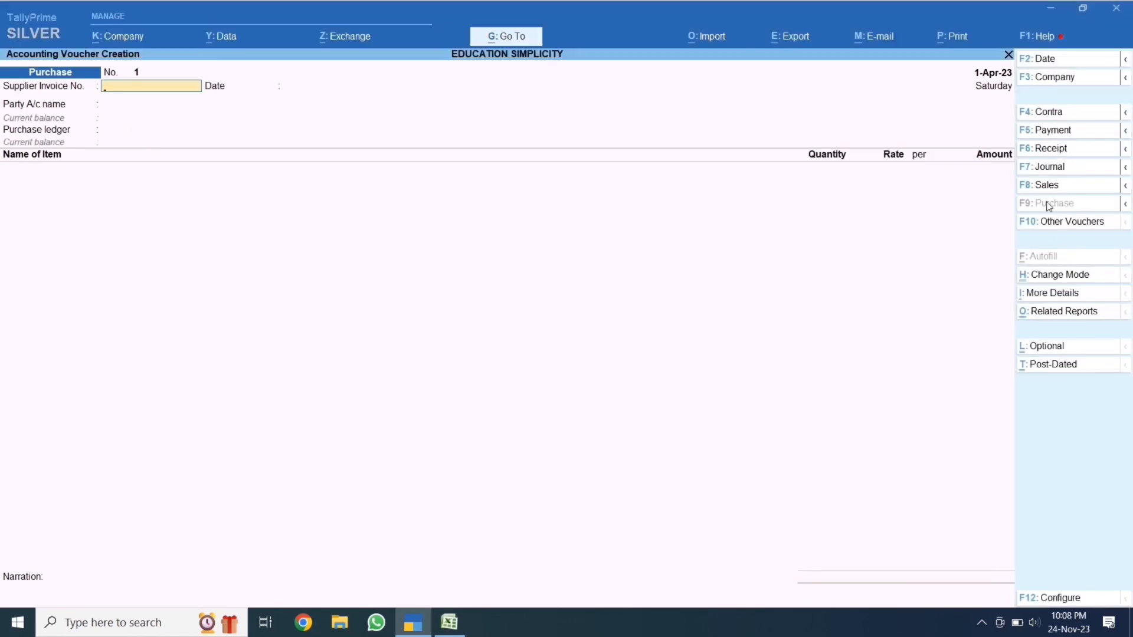
Change the voucher type to Journal and set both the voucher date and the effective date to 10-11-2023
left_click(1051, 169)
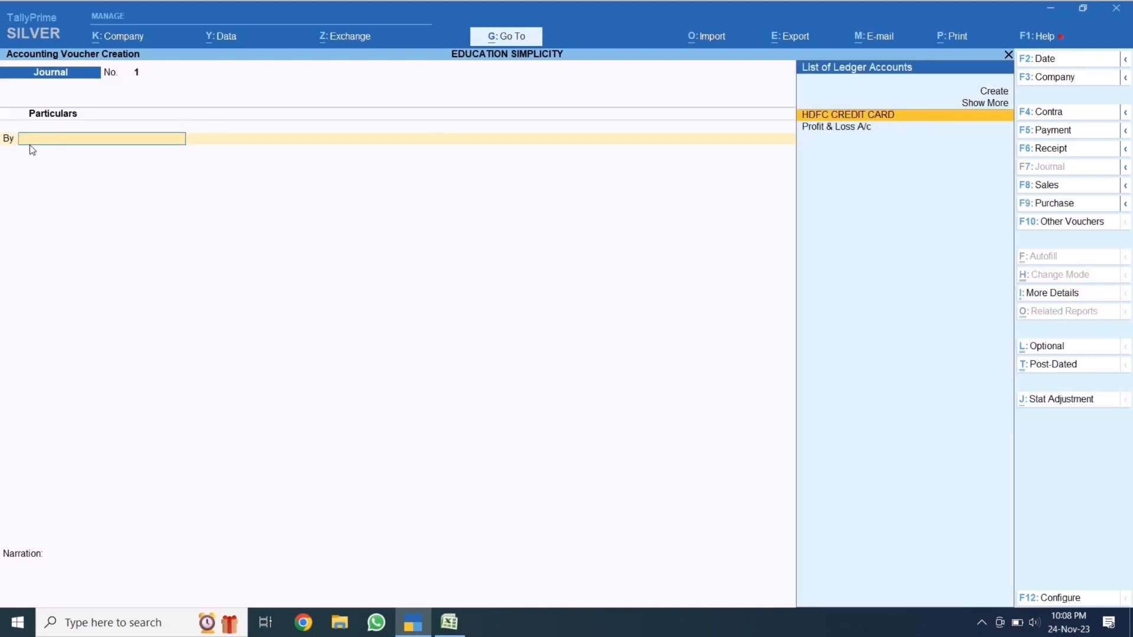
left_click(449, 622)
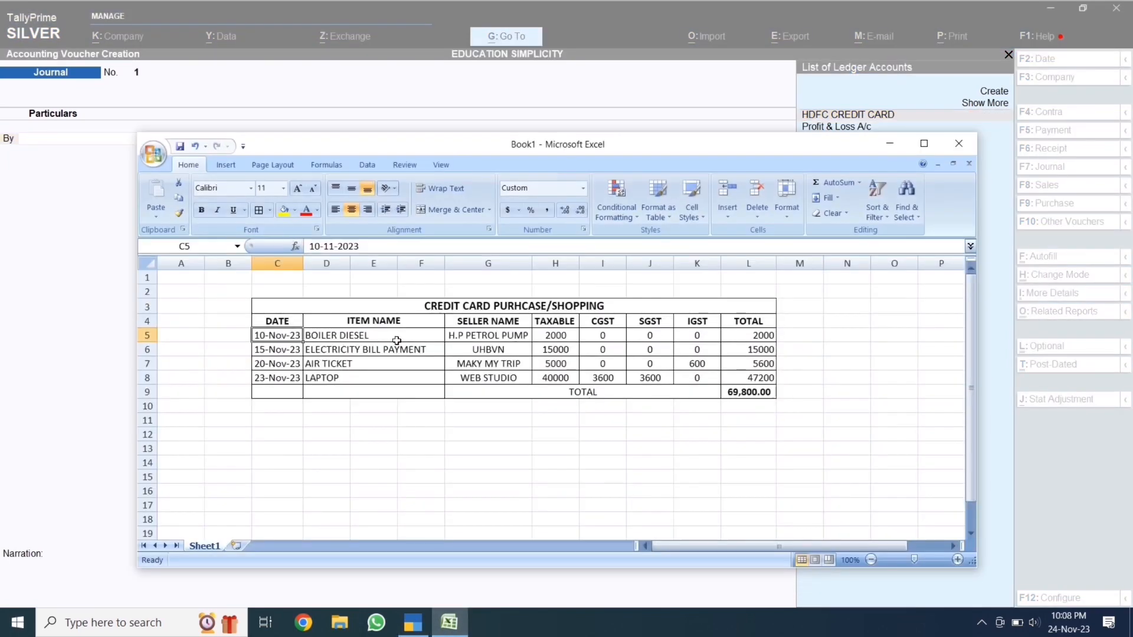
left_click(45, 249)
key("F2")
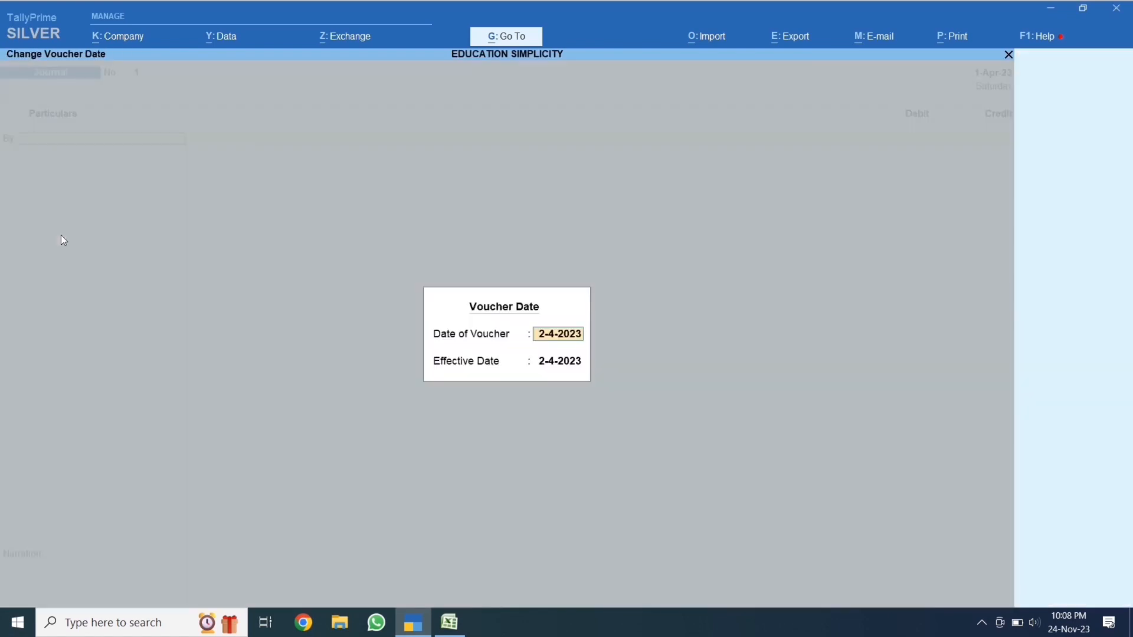
type("10.11")
key("Return")
type("10")
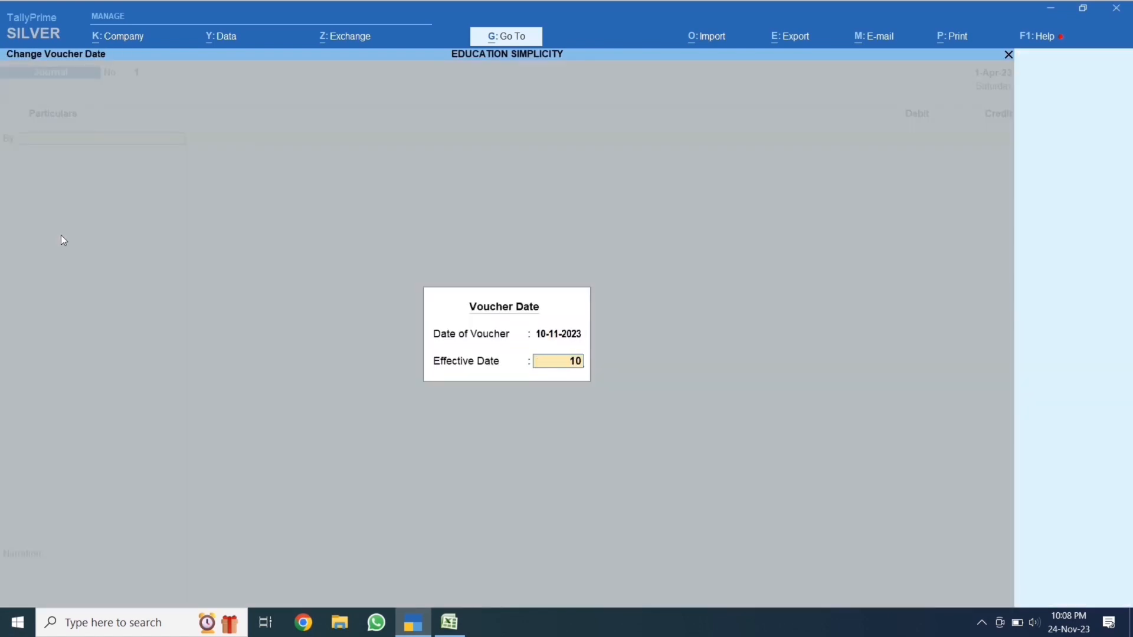
type(".11")
key("Return")
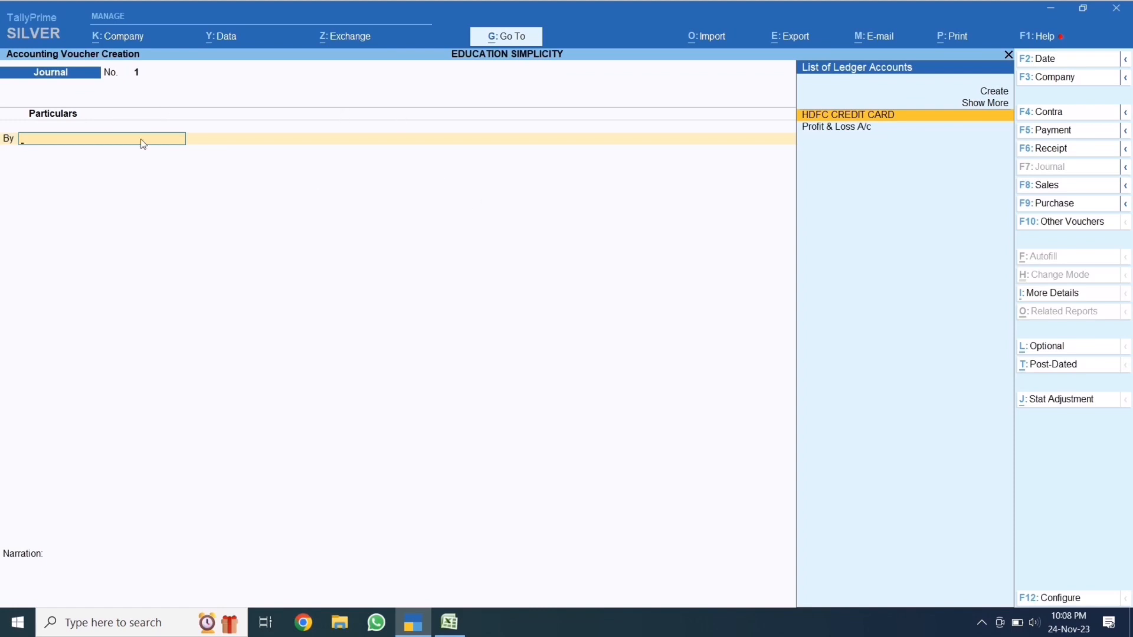
Start a new ledger from the journal's debit line, named DIESEL EXP, under Direct Expenses
key("alt+c")
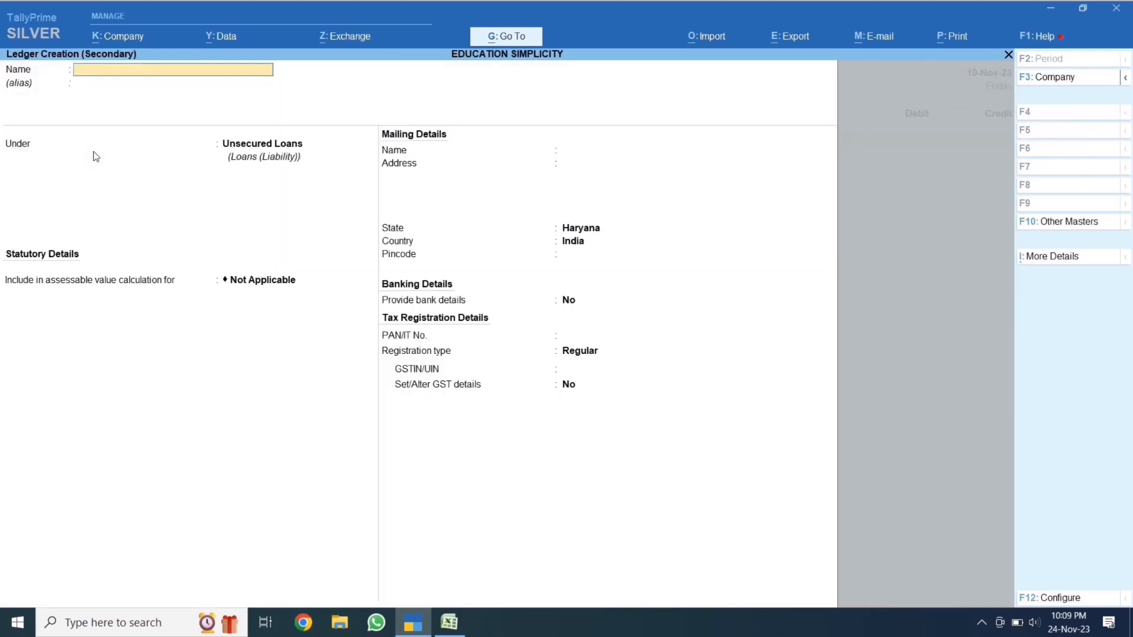
type("DIESEL EXP")
key("Return")
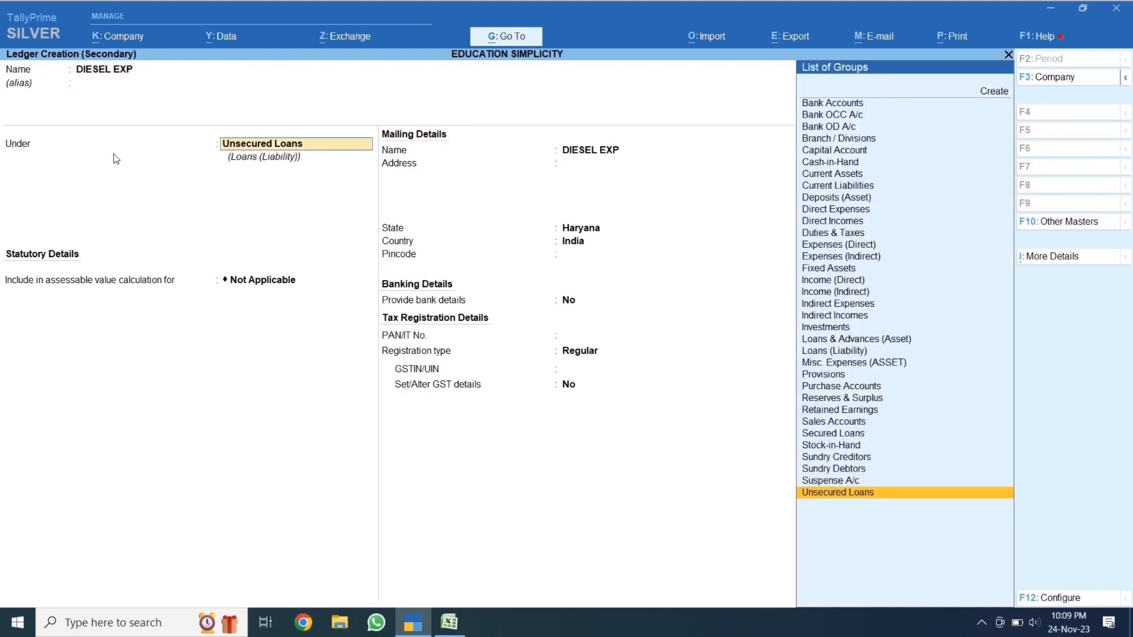
type("D")
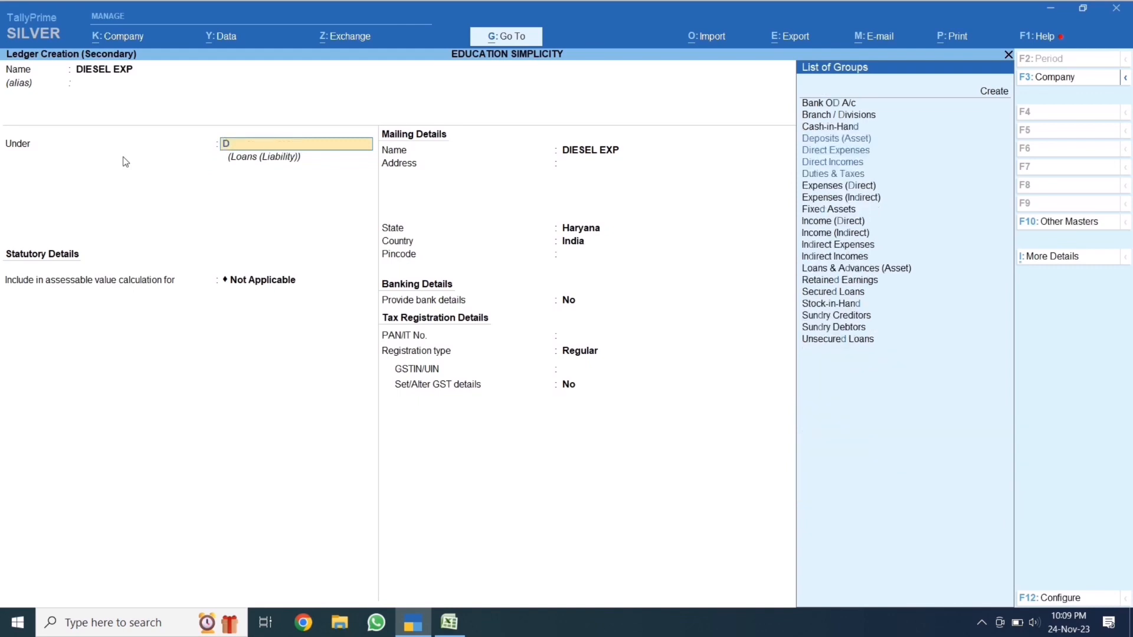
type("IRE")
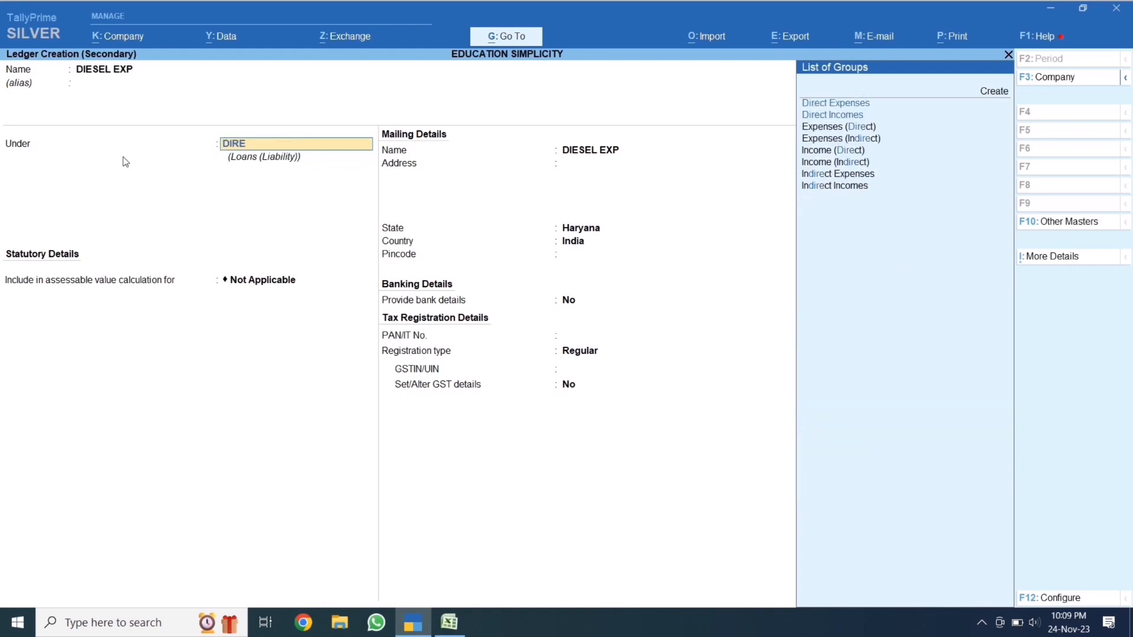
left_click(876, 106)
key("Return")
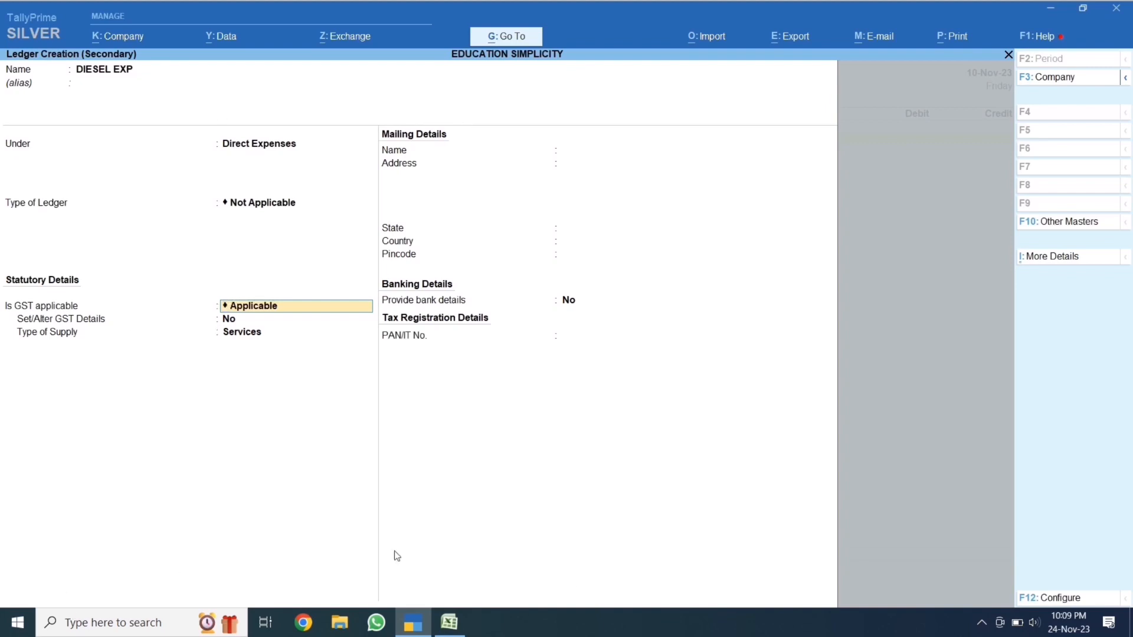
Check the GST columns in the Excel sheet, set GST applicability of DIESEL EXP to Not Applicable, and save the ledger
left_click(465, 622)
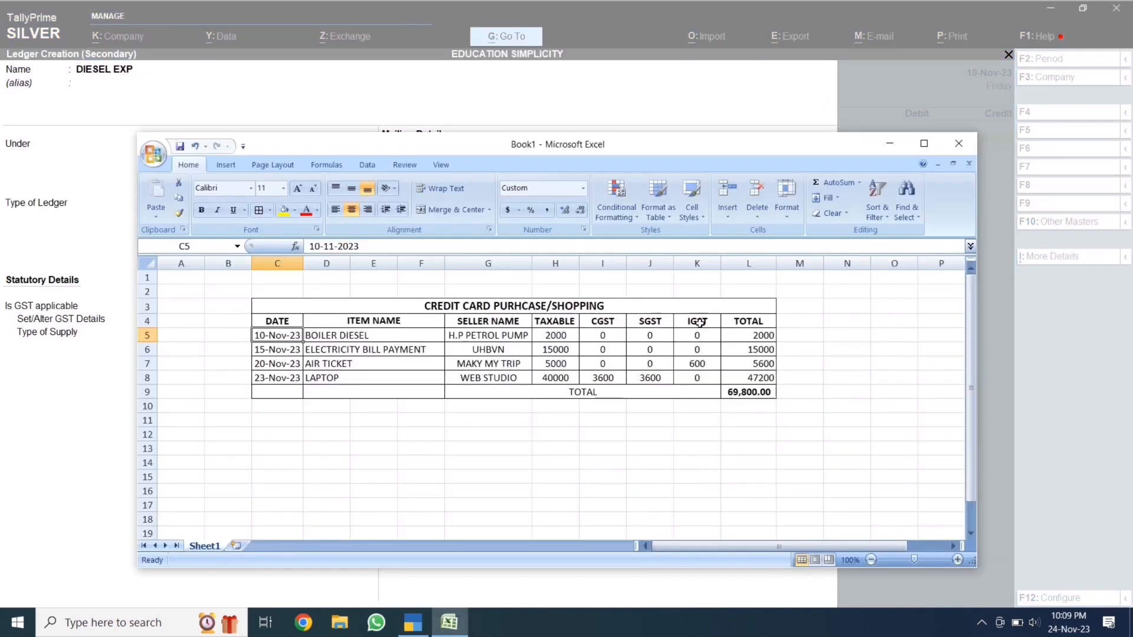
left_click(889, 144)
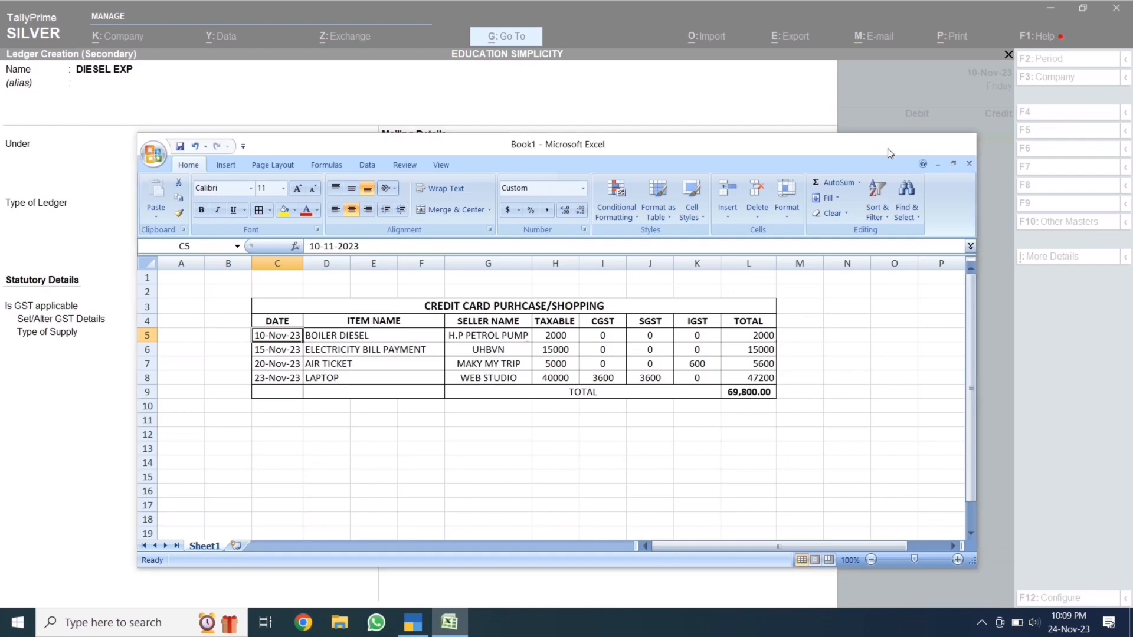
key("Down")
key("Return")
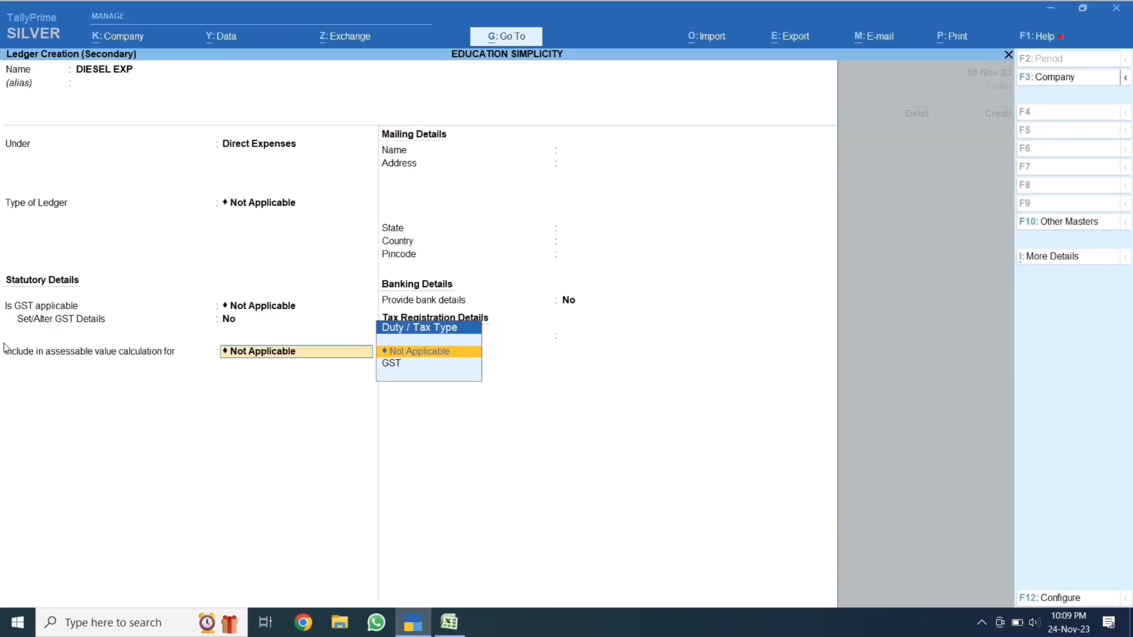
key("Return")
key("Return")
key("Return")
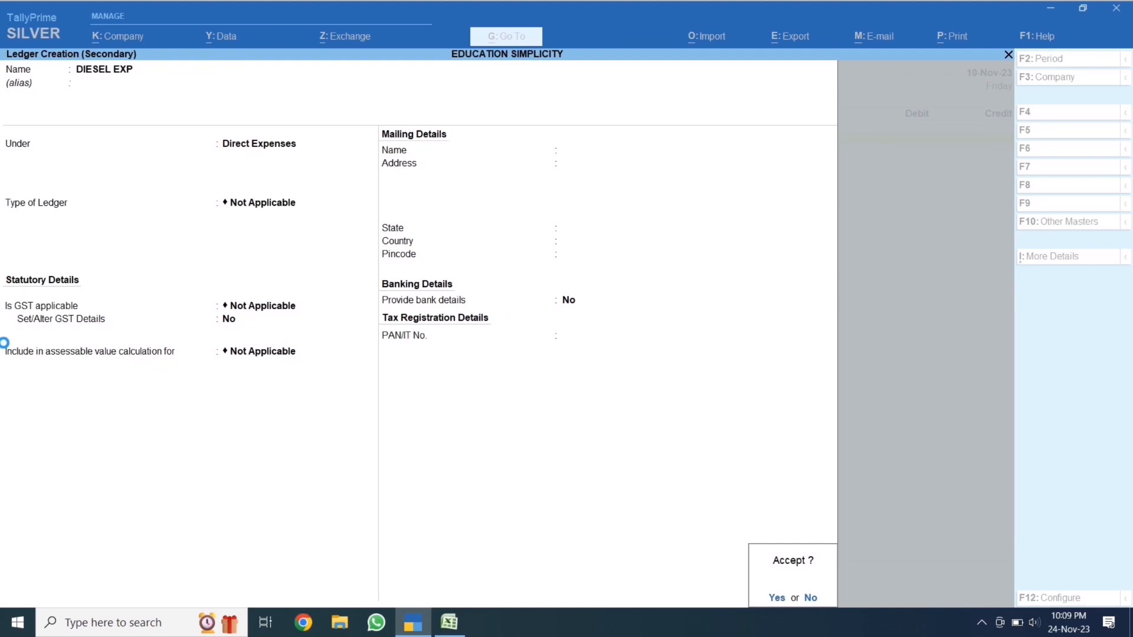
key("Return")
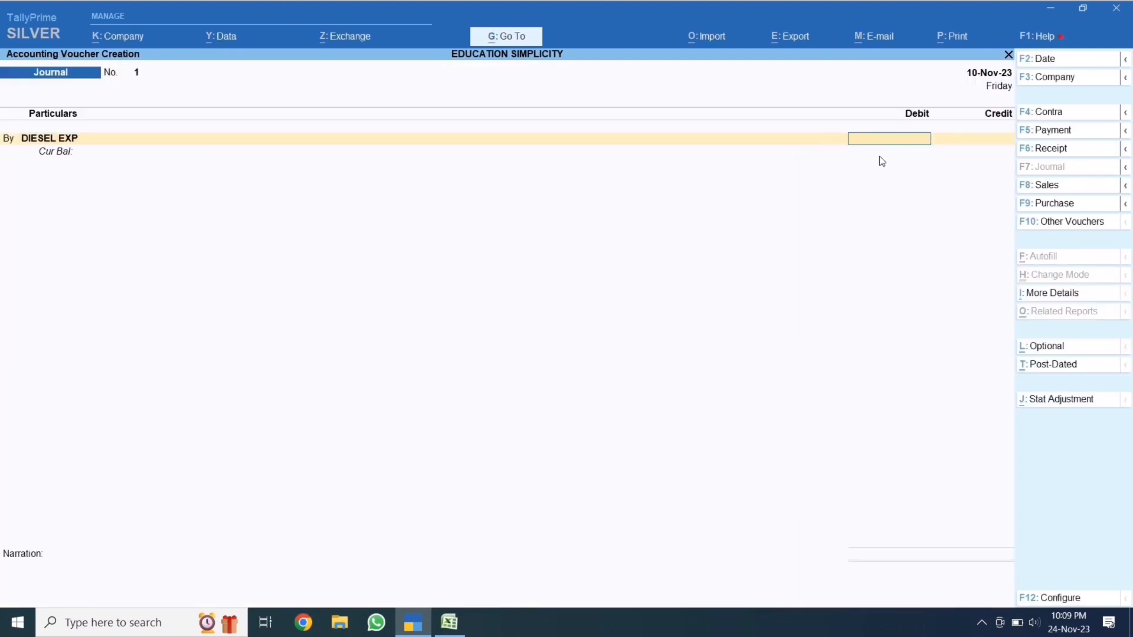
Debit DIESEL EXP with 2,000 in the journal voucher and start the credit line
type("2000")
key("Return")
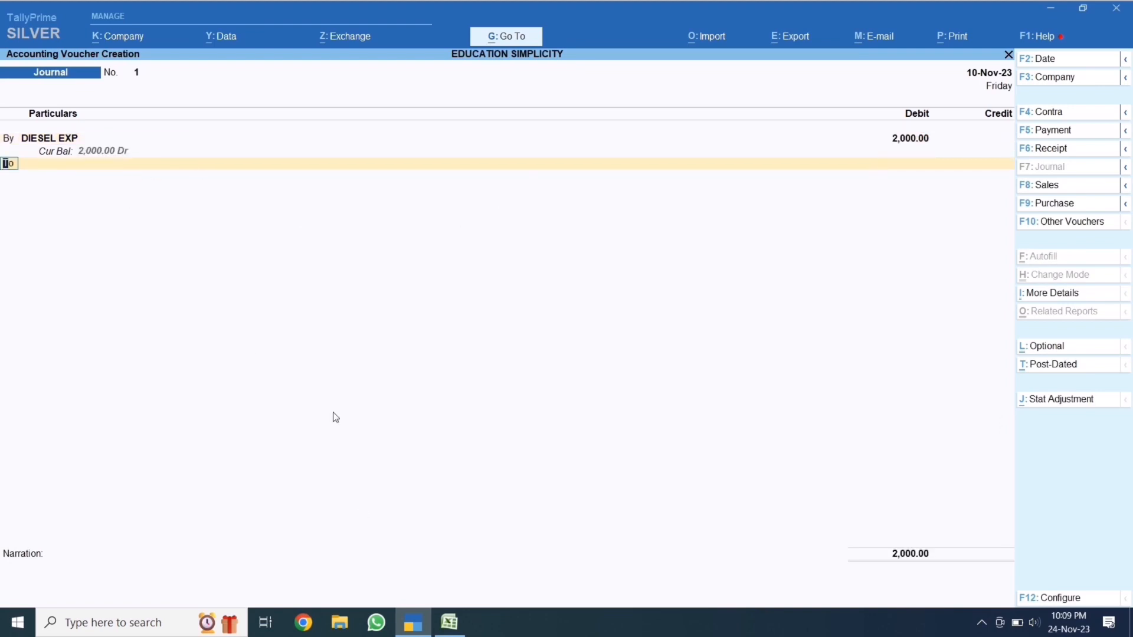
key("Return")
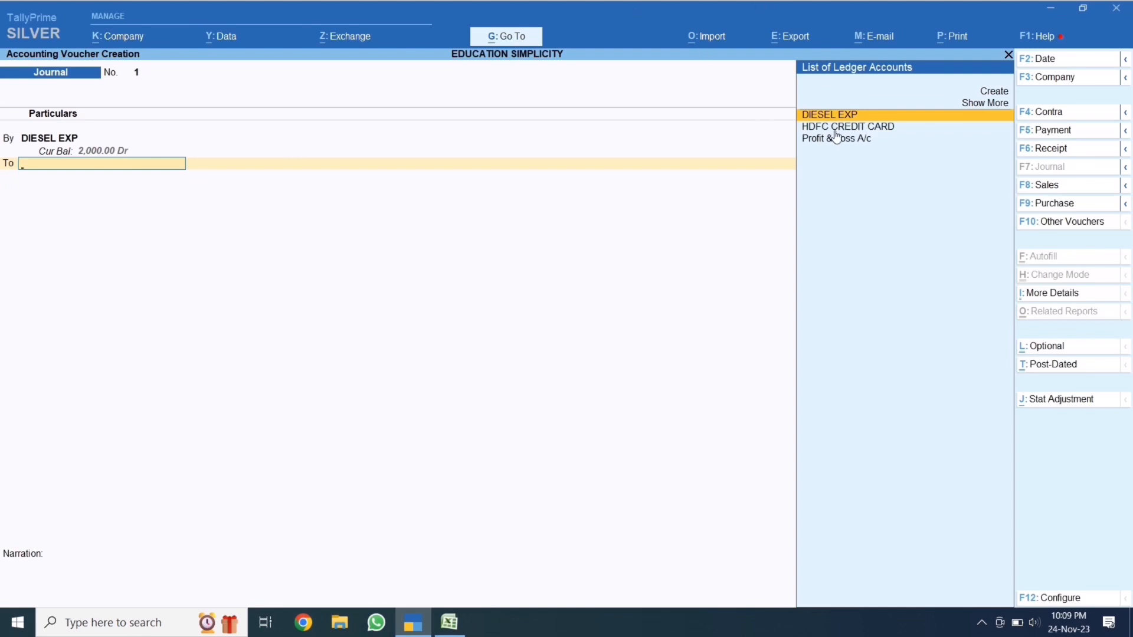
Credit HDFC CREDIT CARD with 2,000 against DIESEL EXP, leave the narration empty, and save the journal voucher
key("Down")
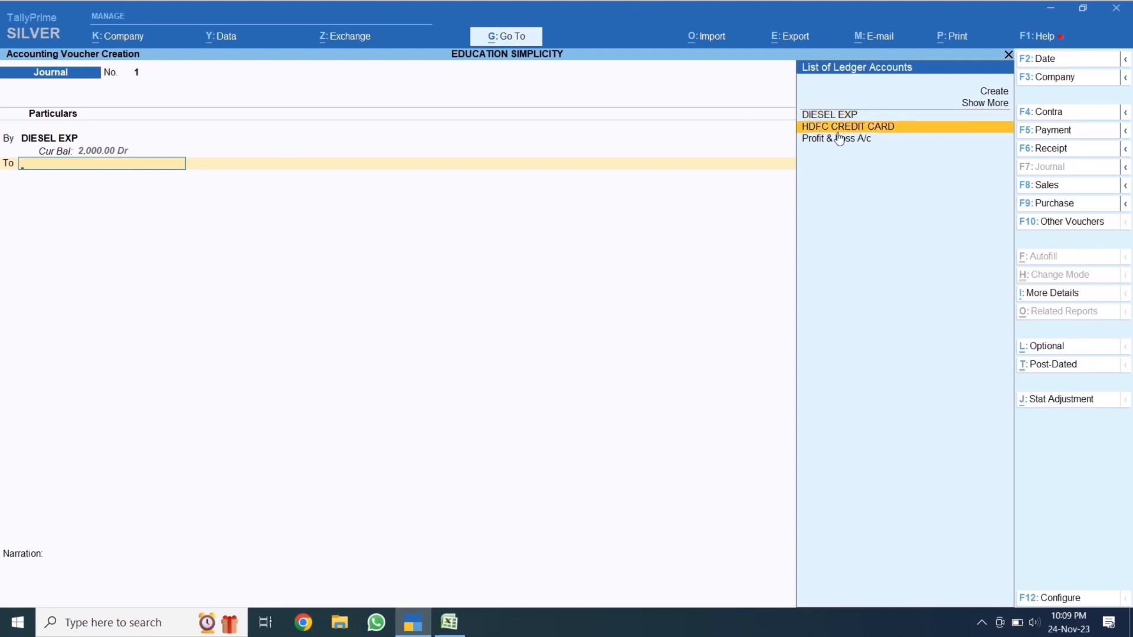
key("Return")
key("Return")
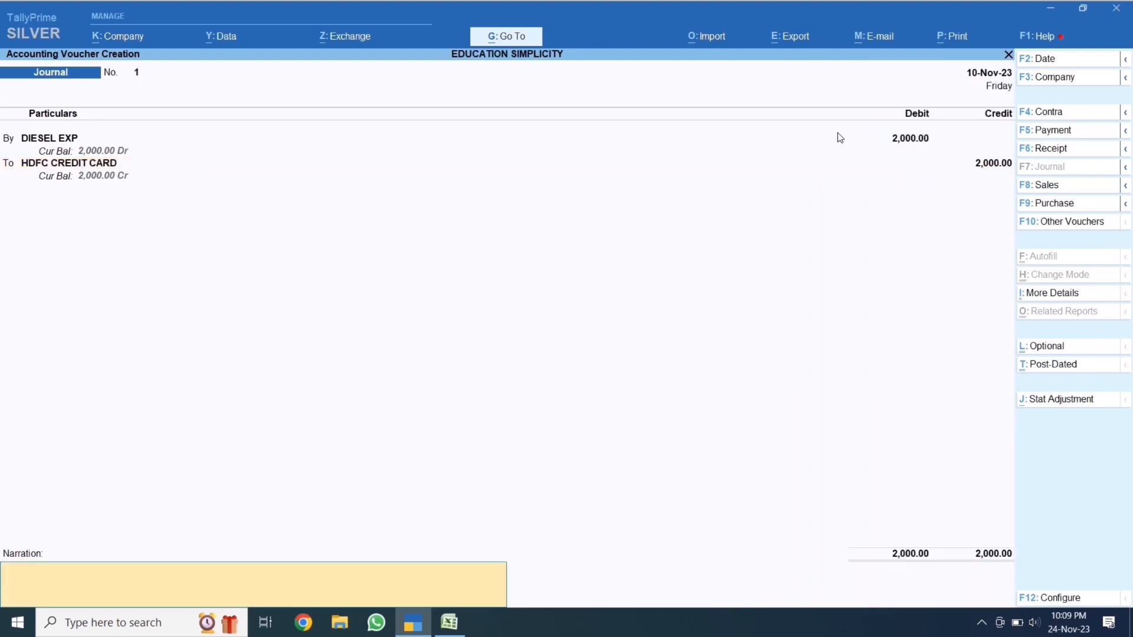
key("Return")
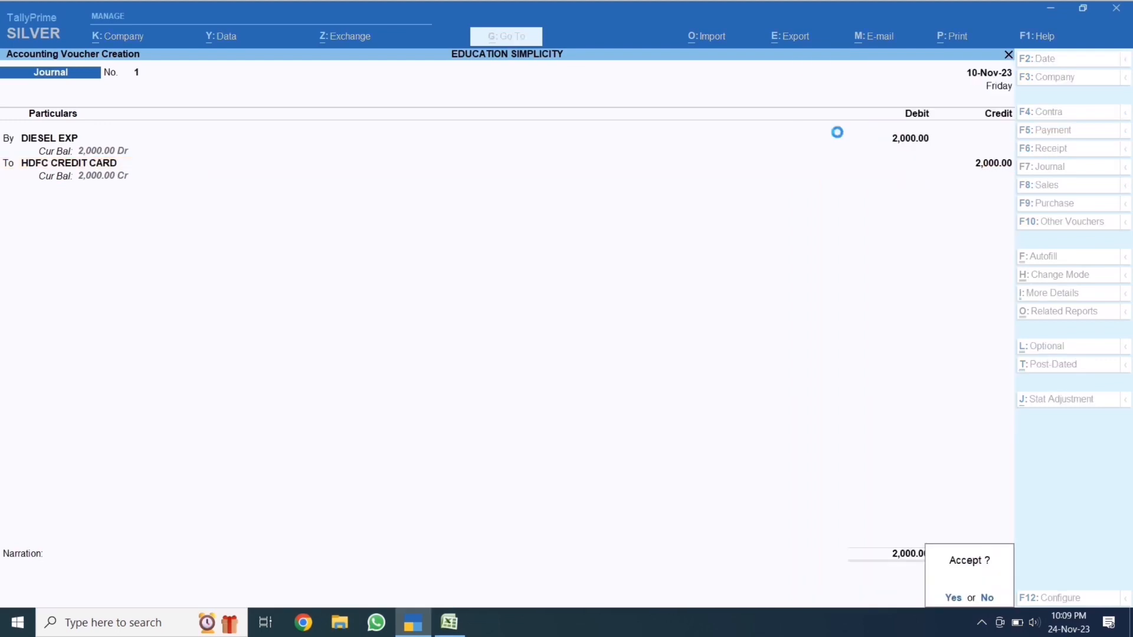
key("Return")
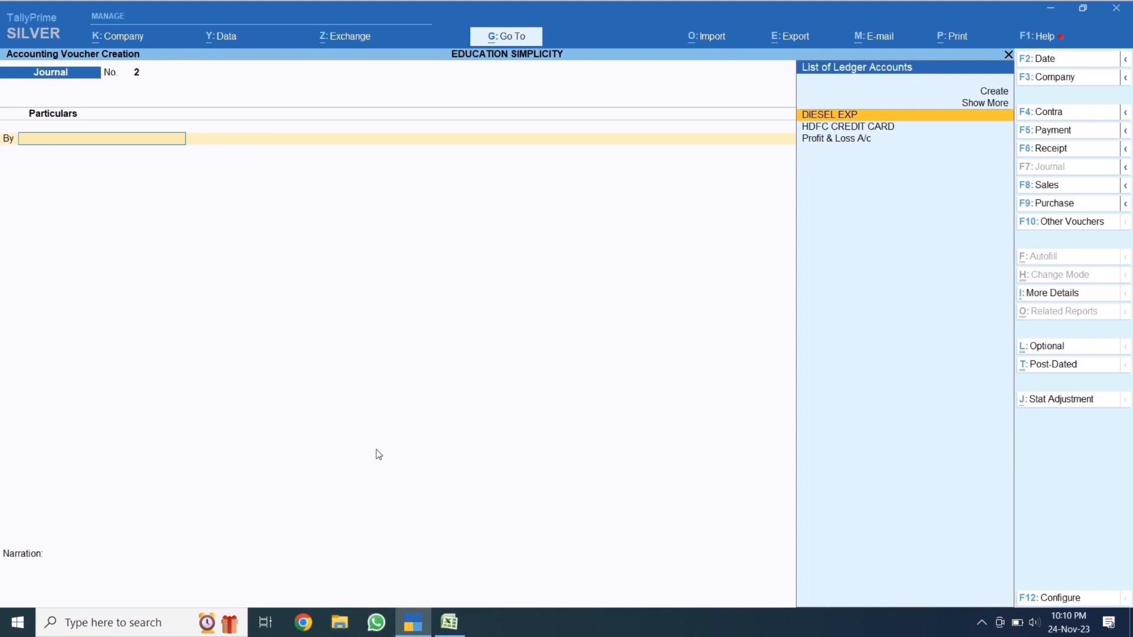
Check the electricity bill row in the Excel sheet and start a new debit-line ledger named ELECTRICITY EXP under Indirect Expenses
mouse_move(457, 622)
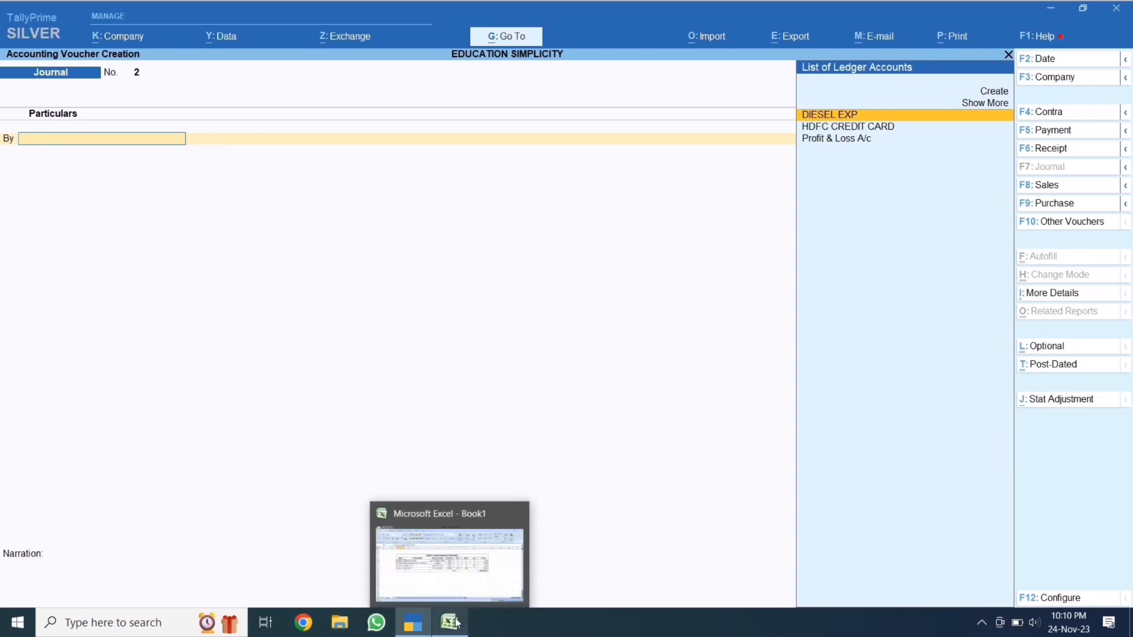
left_click(457, 548)
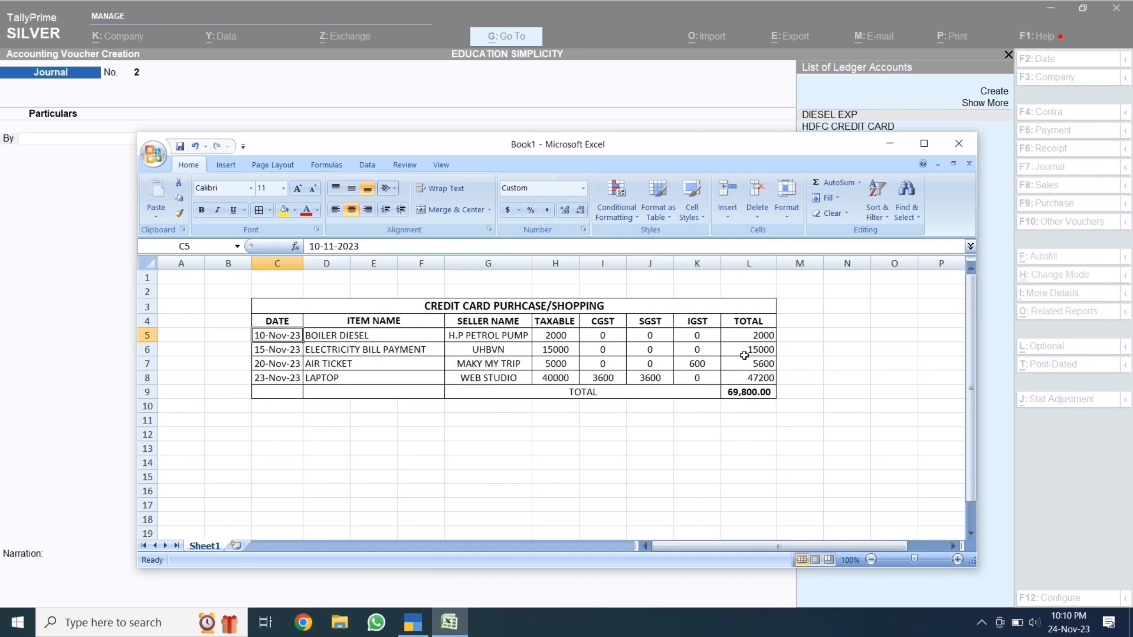
left_click(52, 208)
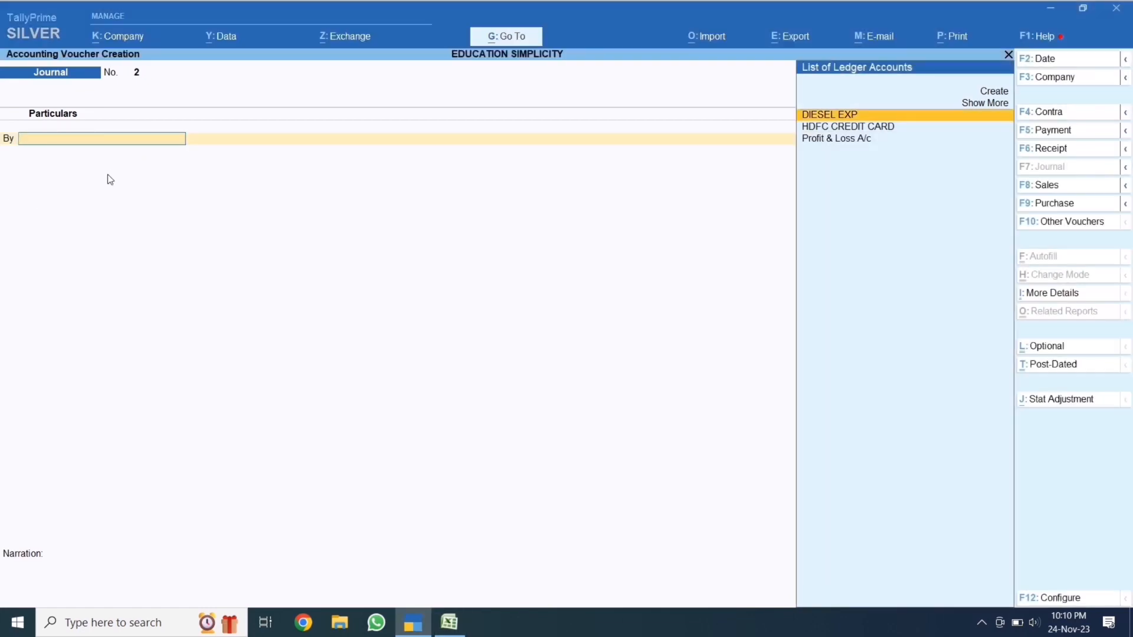
key("alt+c")
type("EL")
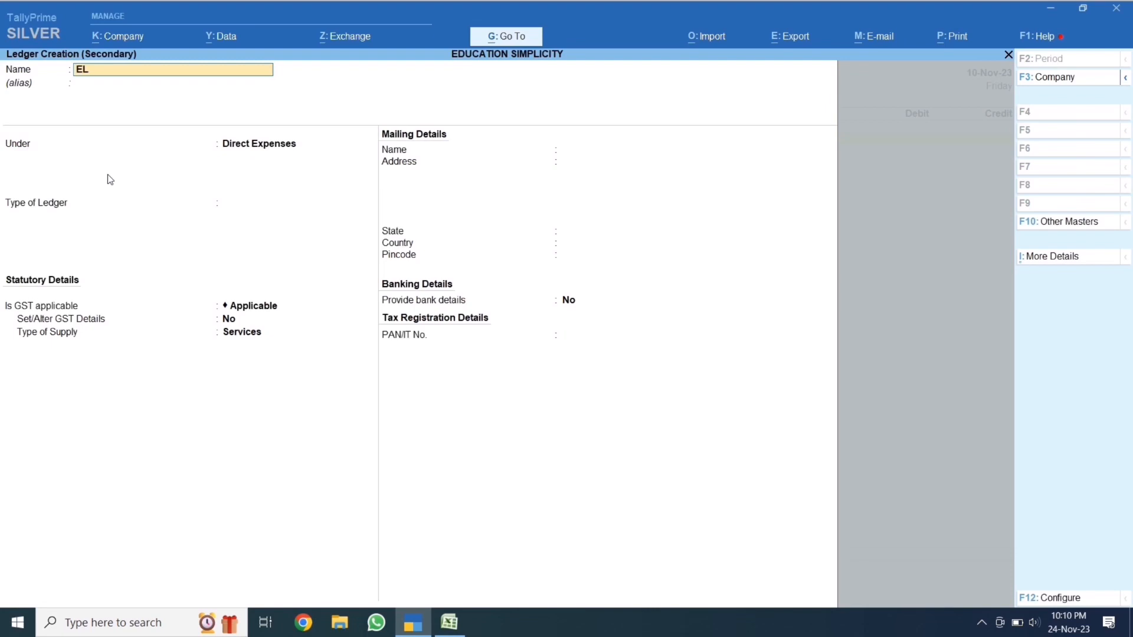
type("ECTRICITY EXP")
key("Return")
key("Return")
type("I")
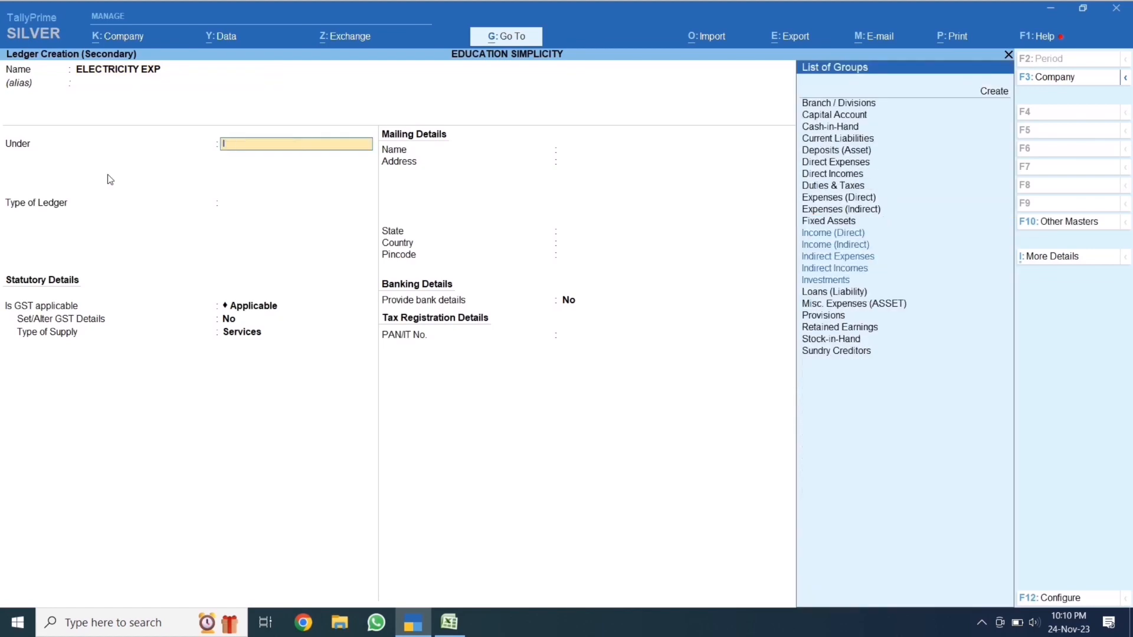
type("NDI")
key("Up")
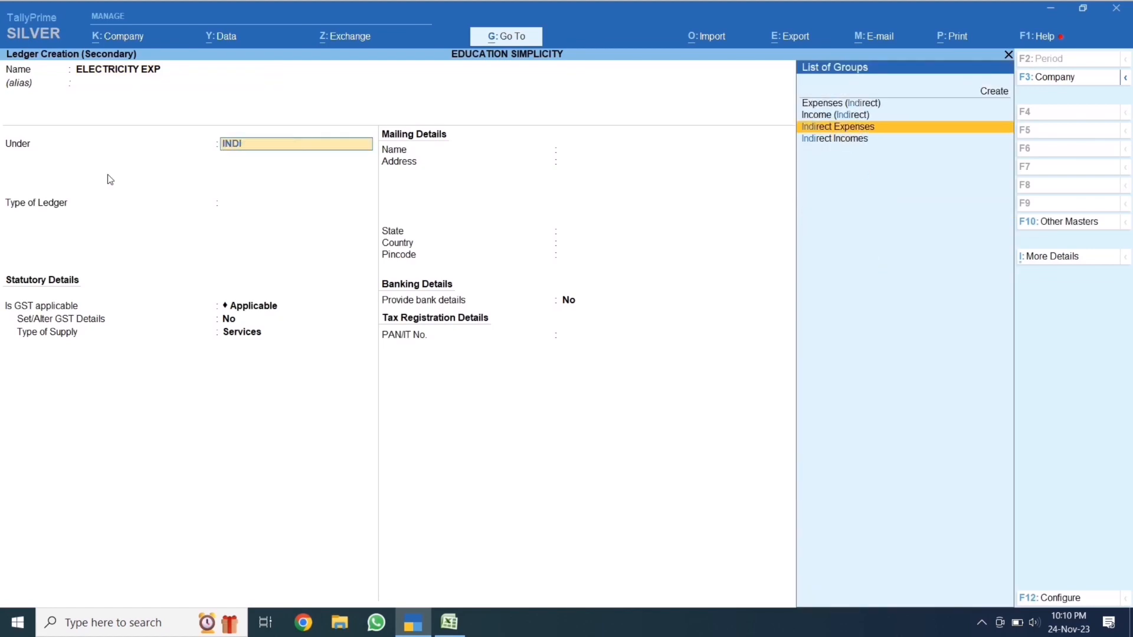
key("Return")
key("Return")
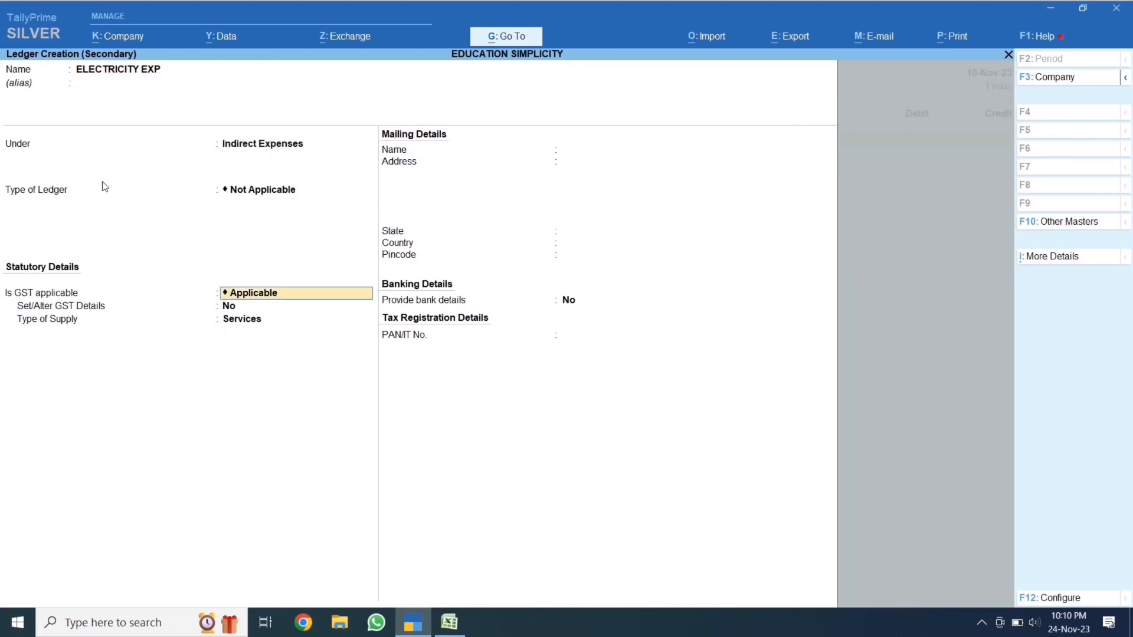
Check the electricity bill's GST columns in the Excel sheet, set GST applicability of ELECTRICITY EXP to Not Applicable, and save the ledger
left_click(449, 625)
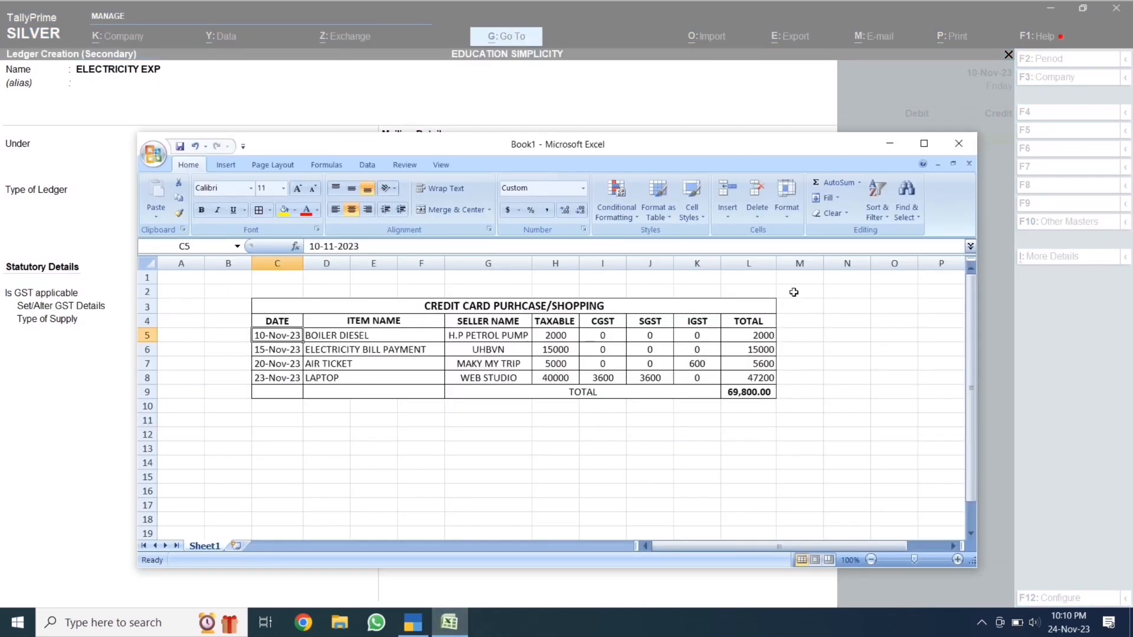
left_click(885, 144)
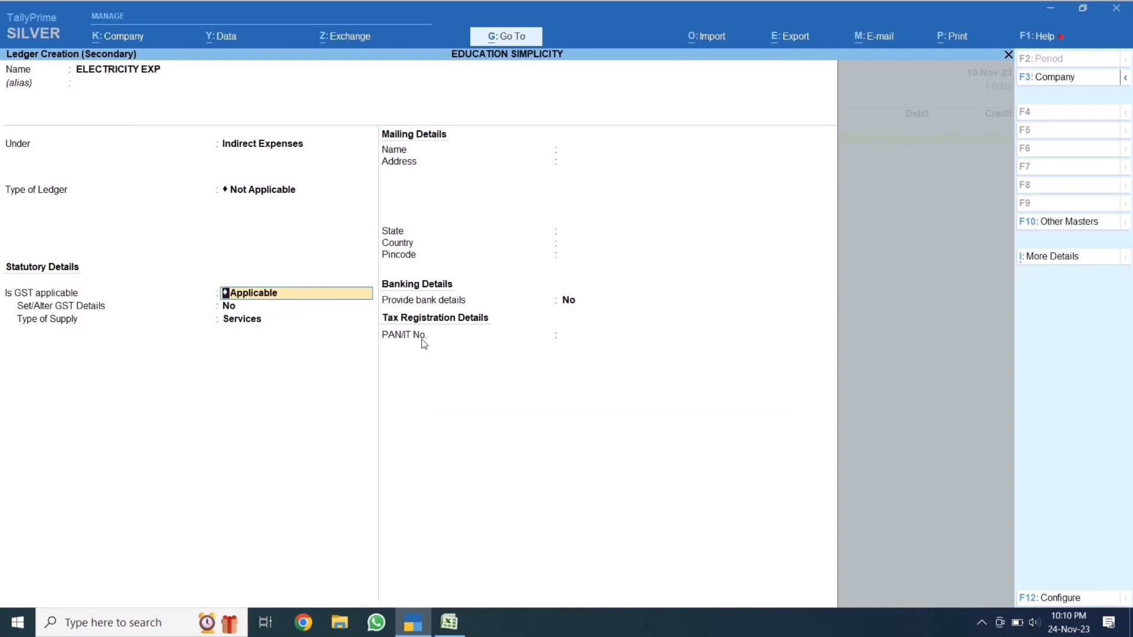
key("BackSpace")
key("Down")
key("Return")
left_click(423, 344)
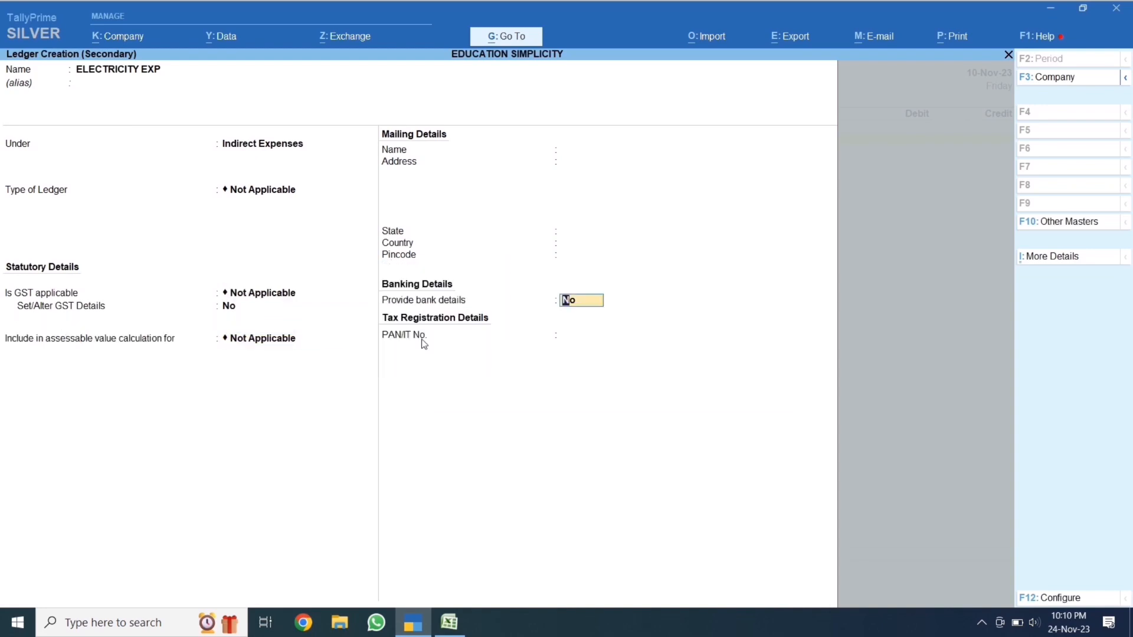
key("Return")
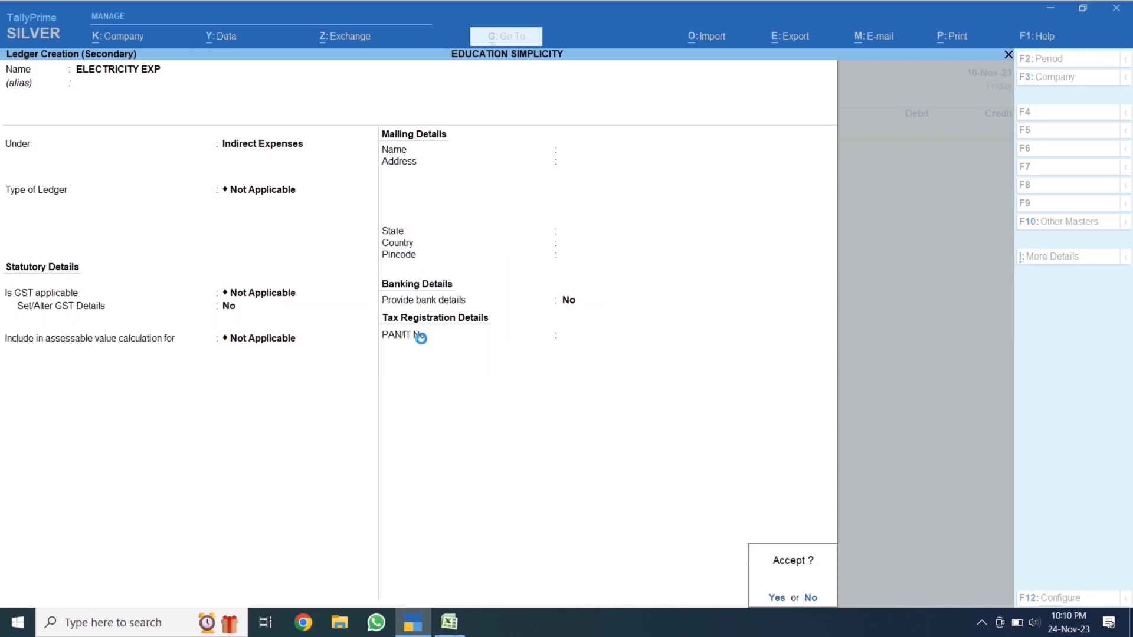
key("Return")
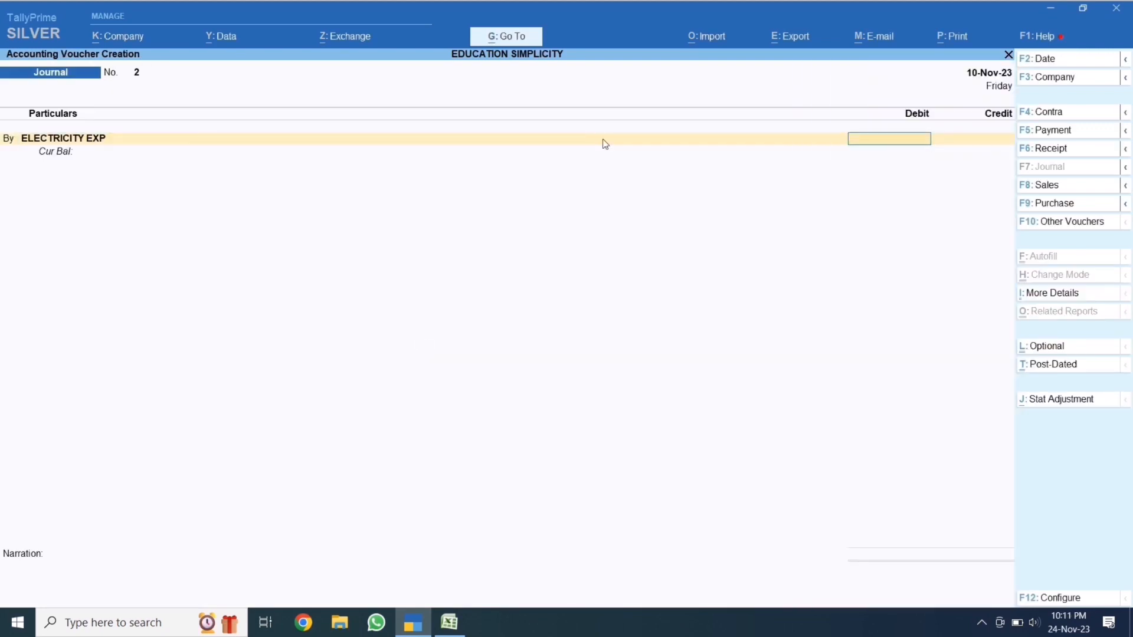
Debit ELECTRICITY EXP with 15,000 and credit HDFC CREDIT CARD with the same amount in the journal voucher
type("15000")
key("Return")
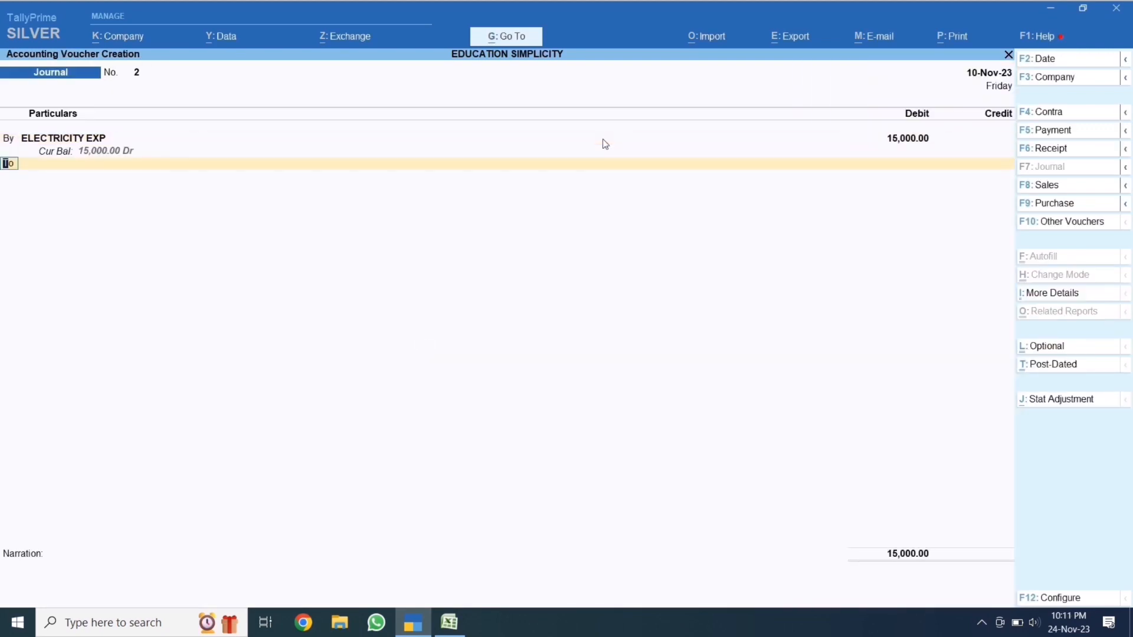
type("h")
key("Return")
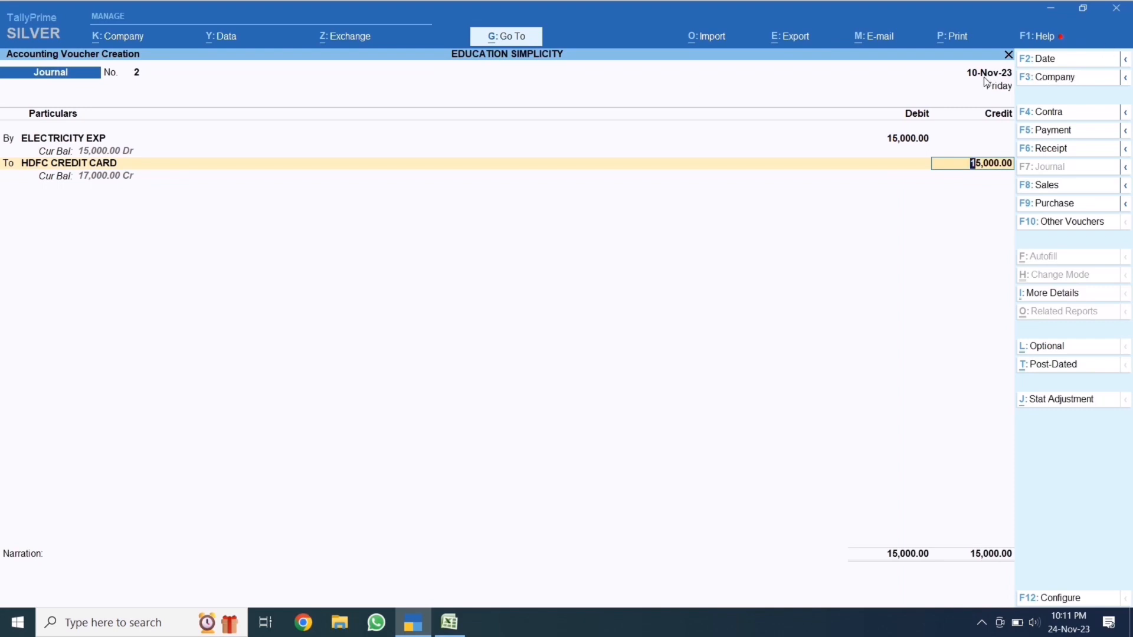
Set the voucher date to 15-Nov-23, checking it against the Excel sheet, and save the electricity journal voucher
key("F2")
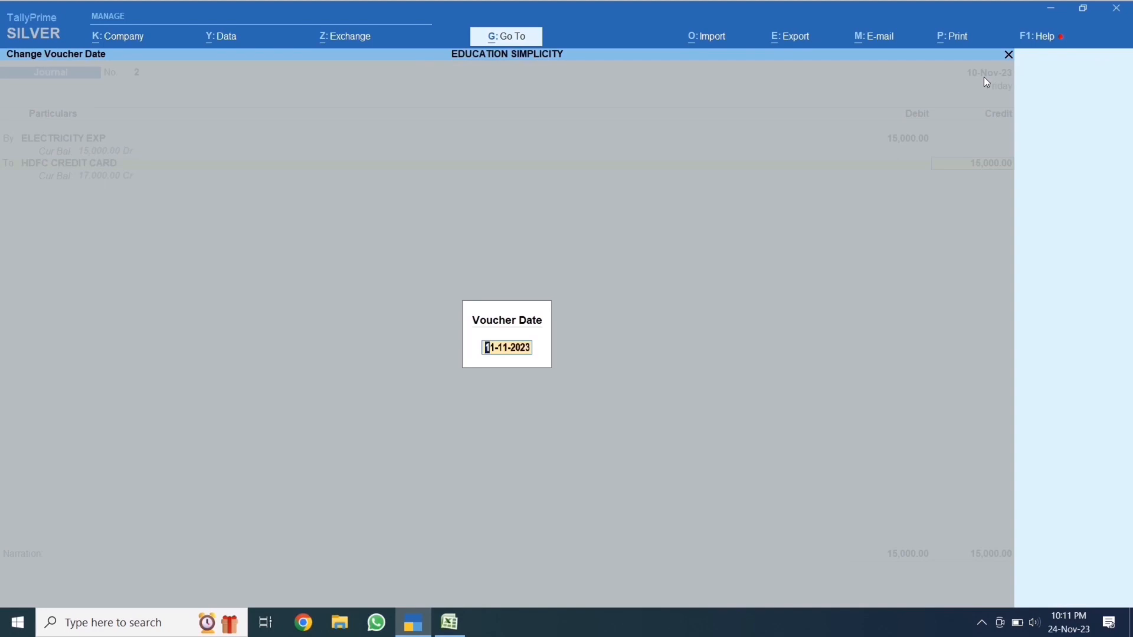
type("15.11")
left_click(461, 622)
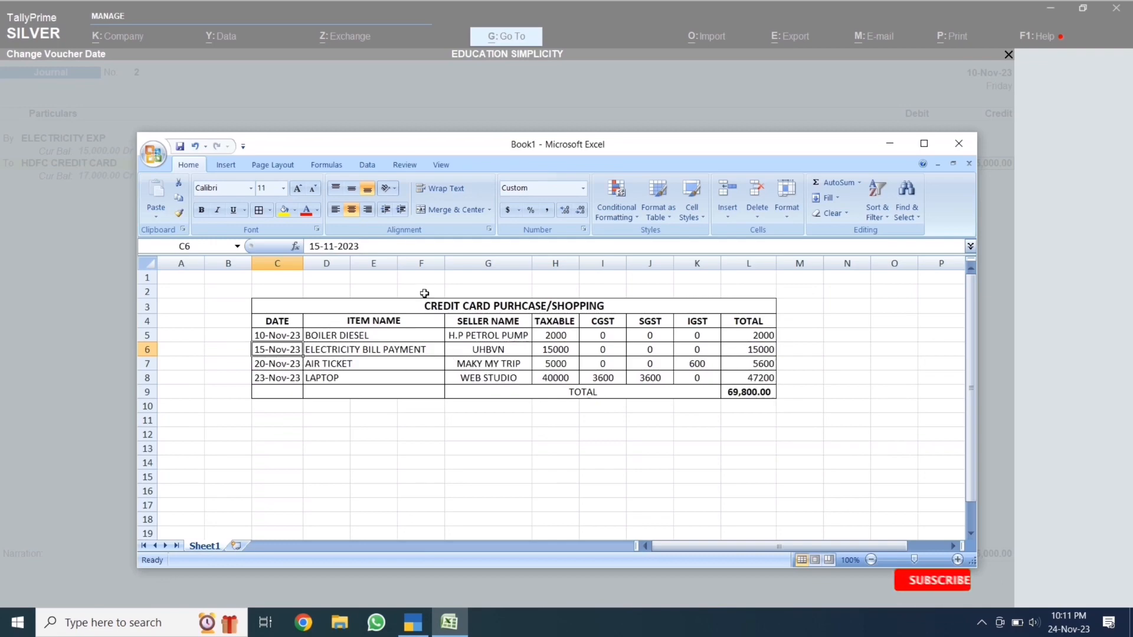
left_click(147, 81)
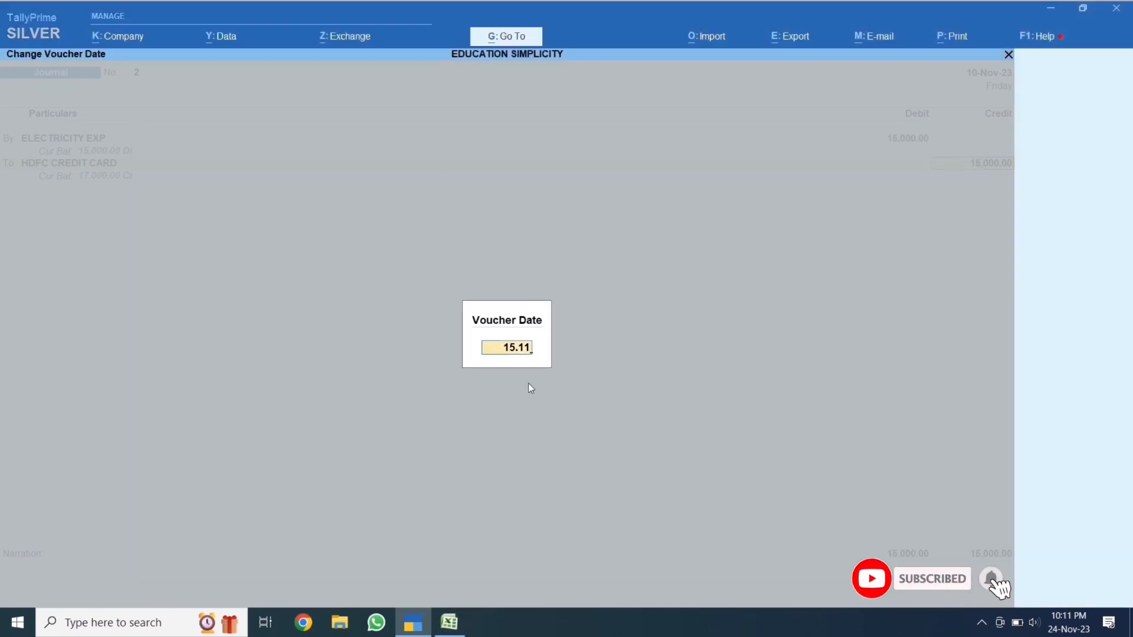
key("Return")
key("Return")
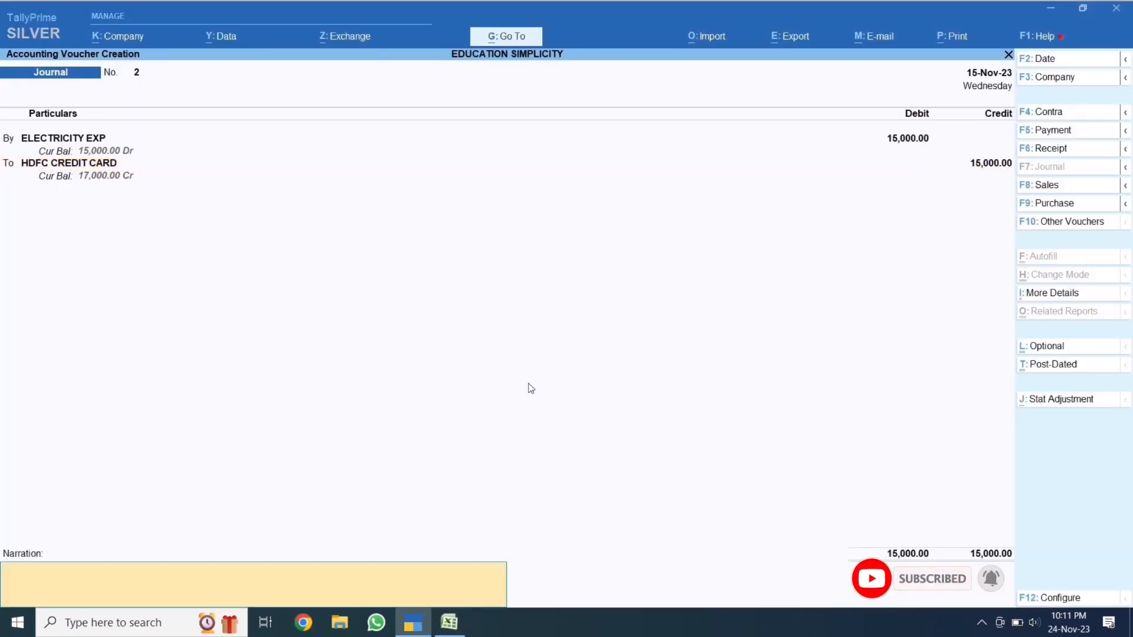
key("Return")
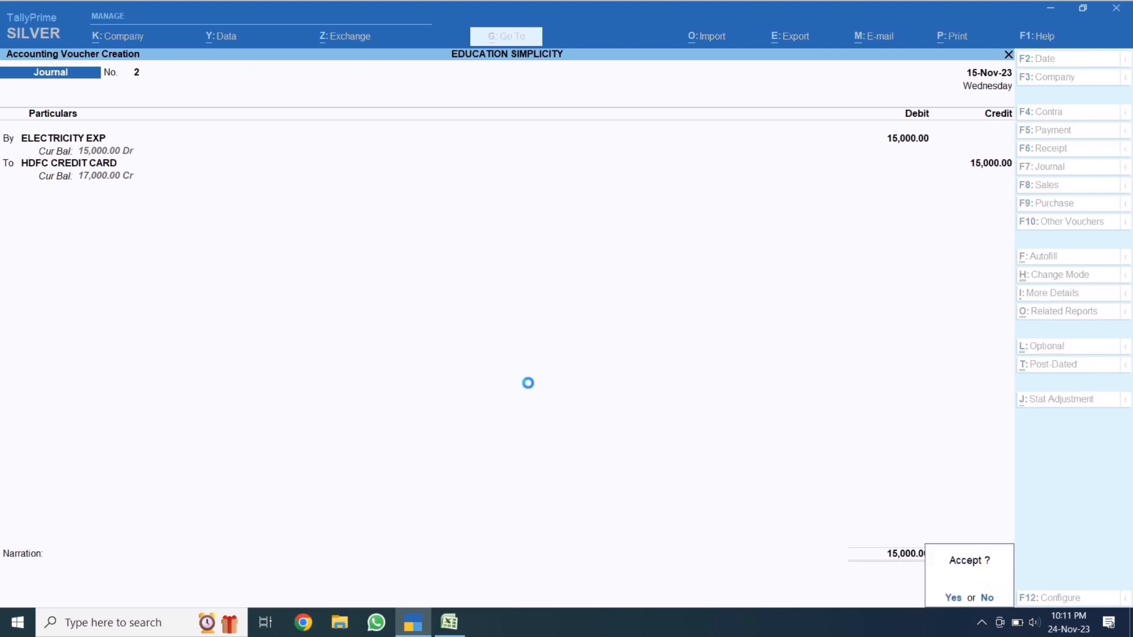
key("Return")
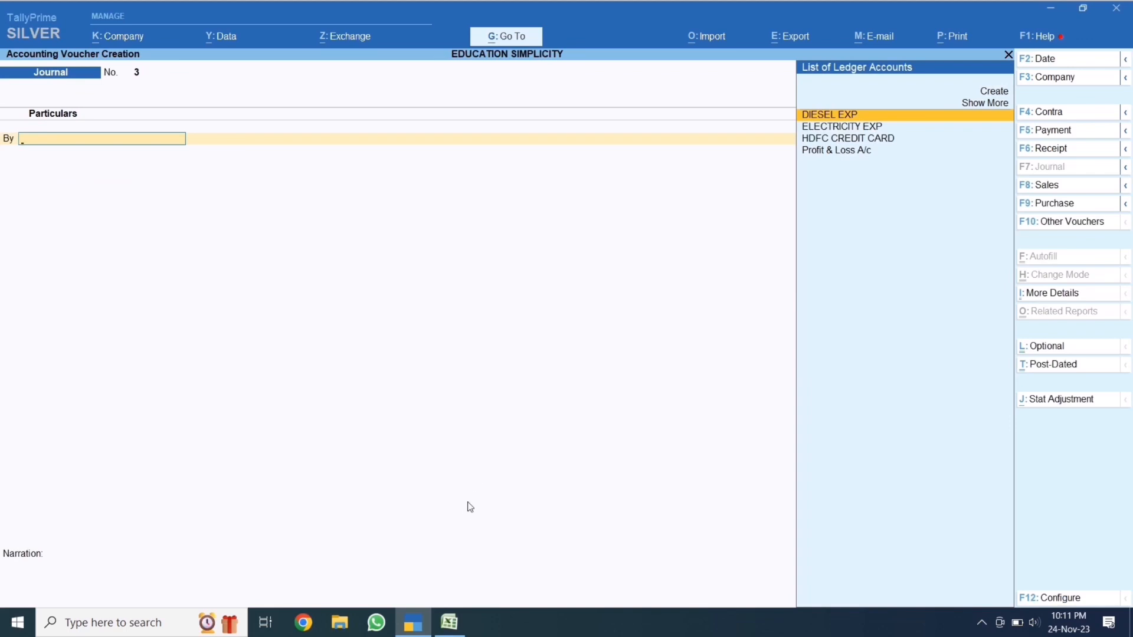
Examine the air ticket row in the Excel sheet for its date, taxable amount and CGST, SGST and IGST values
left_click(449, 622)
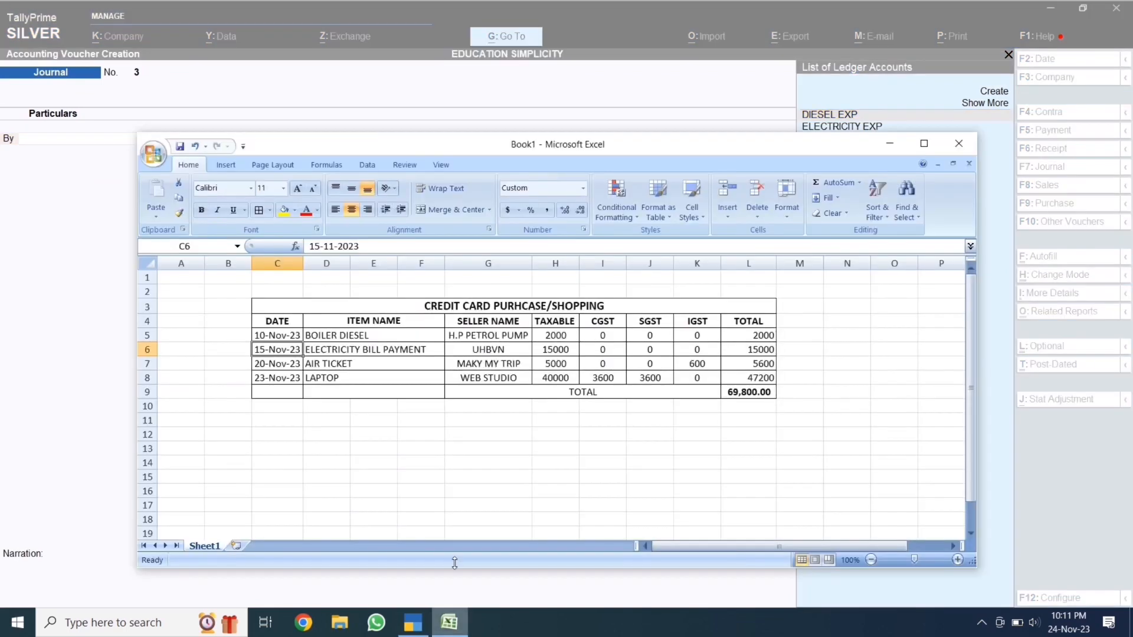
left_click(293, 365)
key("Right")
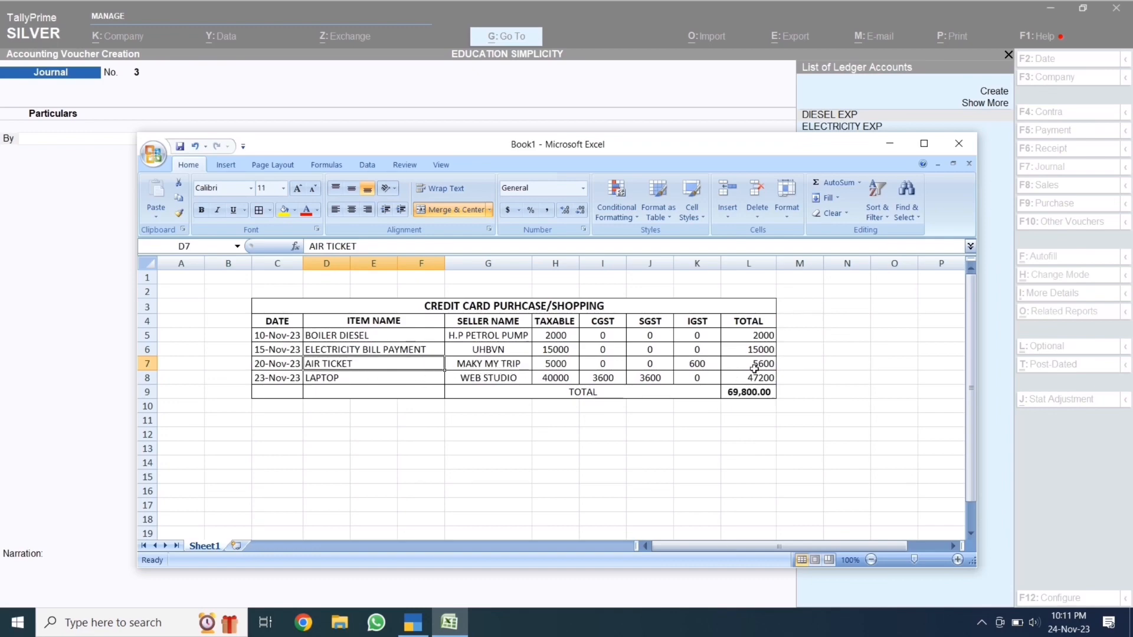
left_click(552, 366)
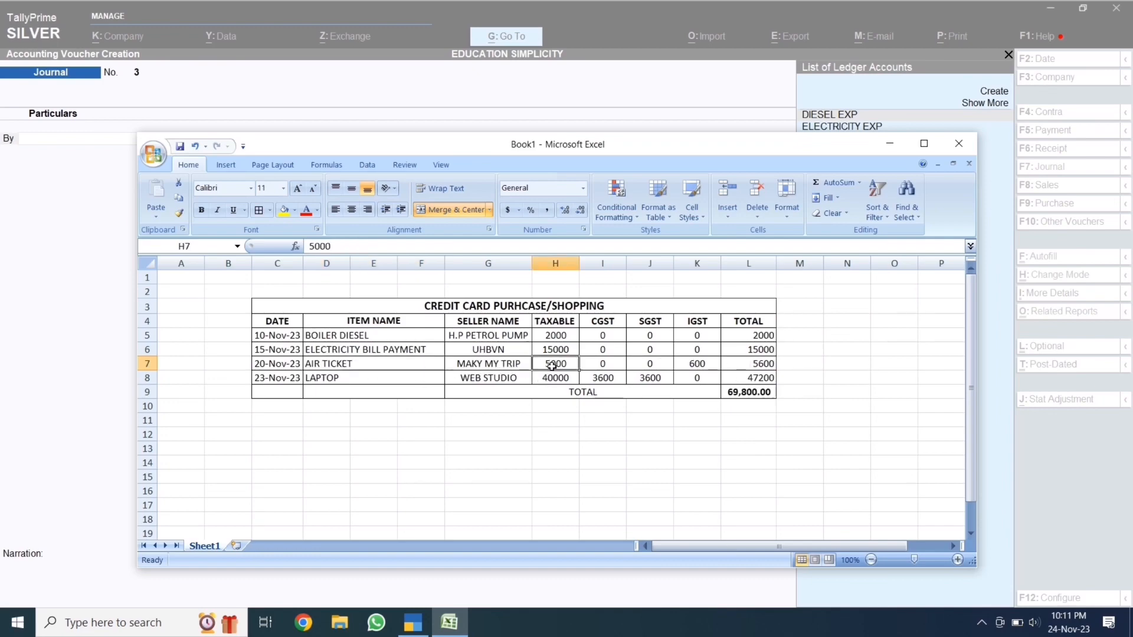
key("Right")
key("Right")
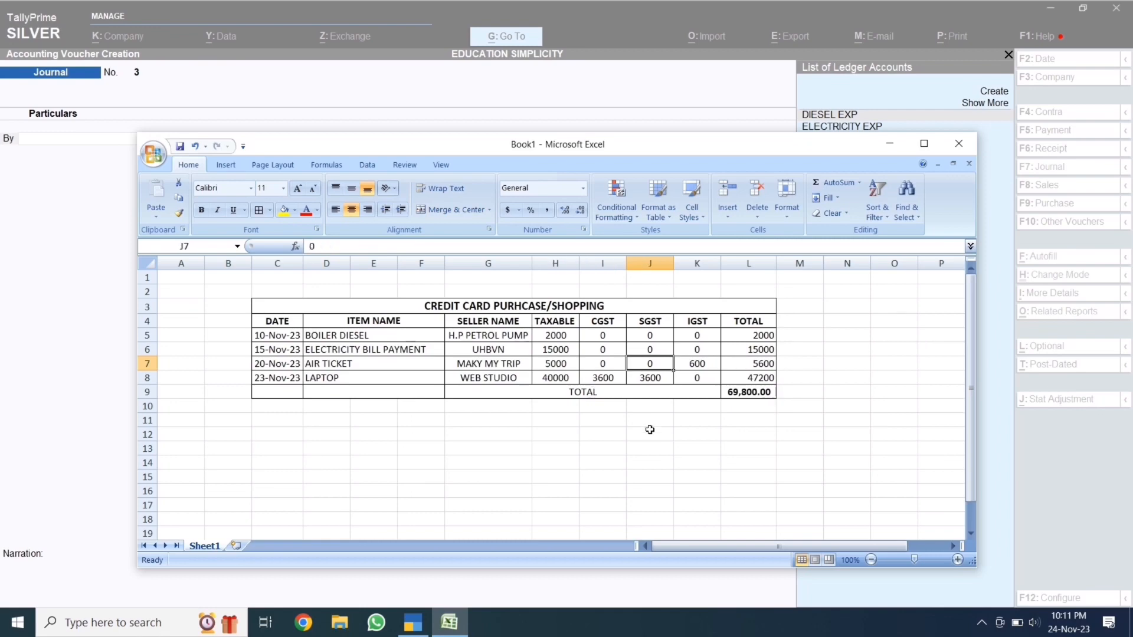
key("Right")
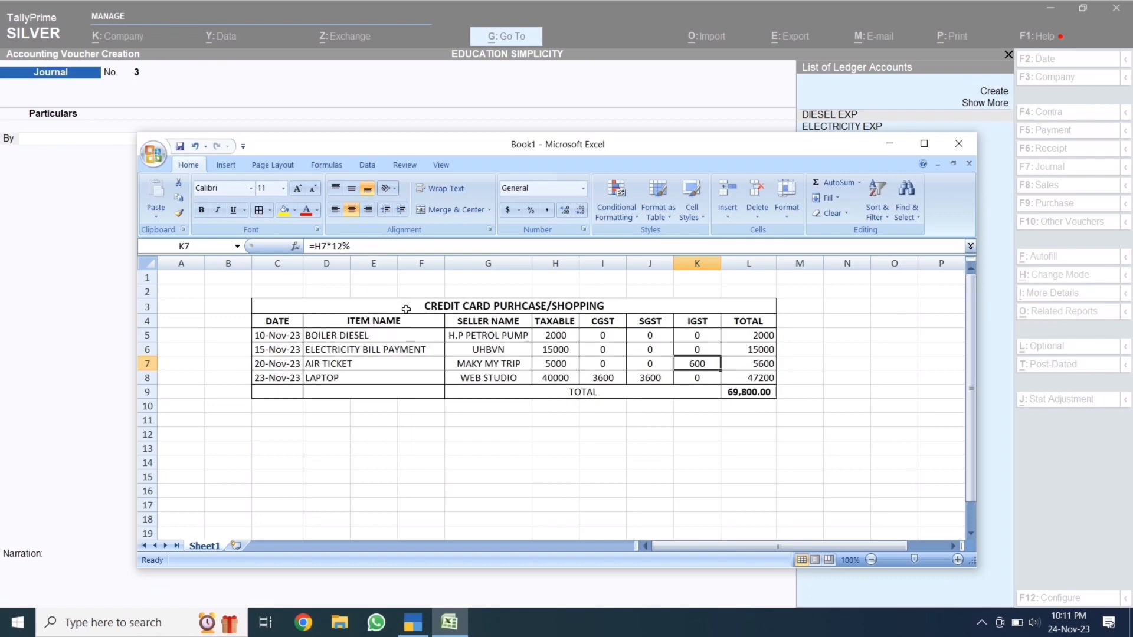
left_click(614, 363)
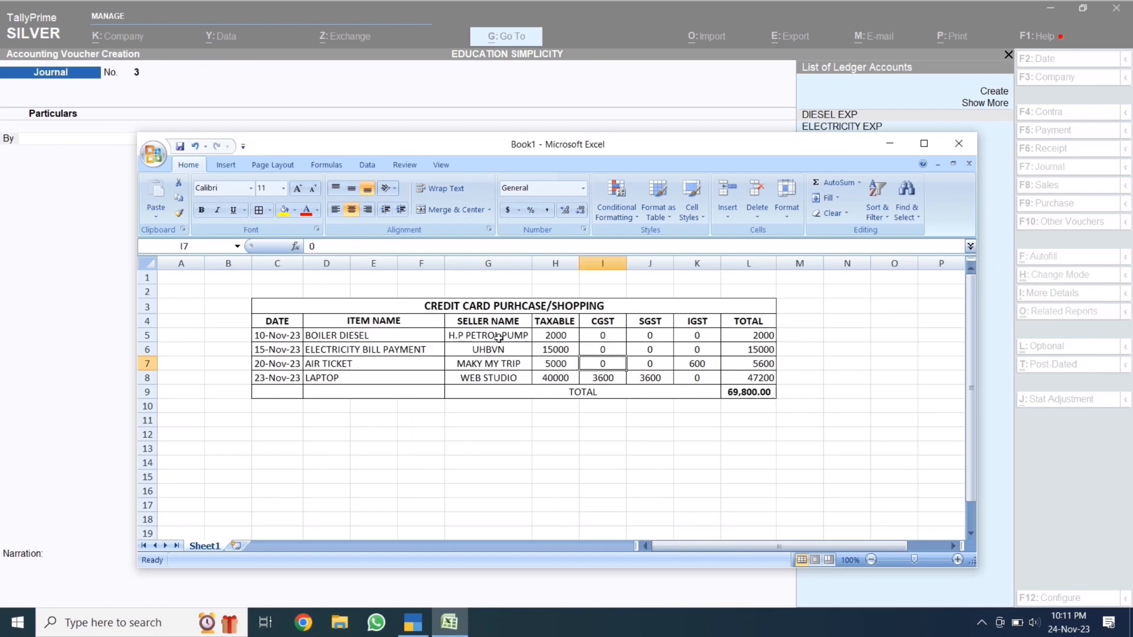
left_click(95, 253)
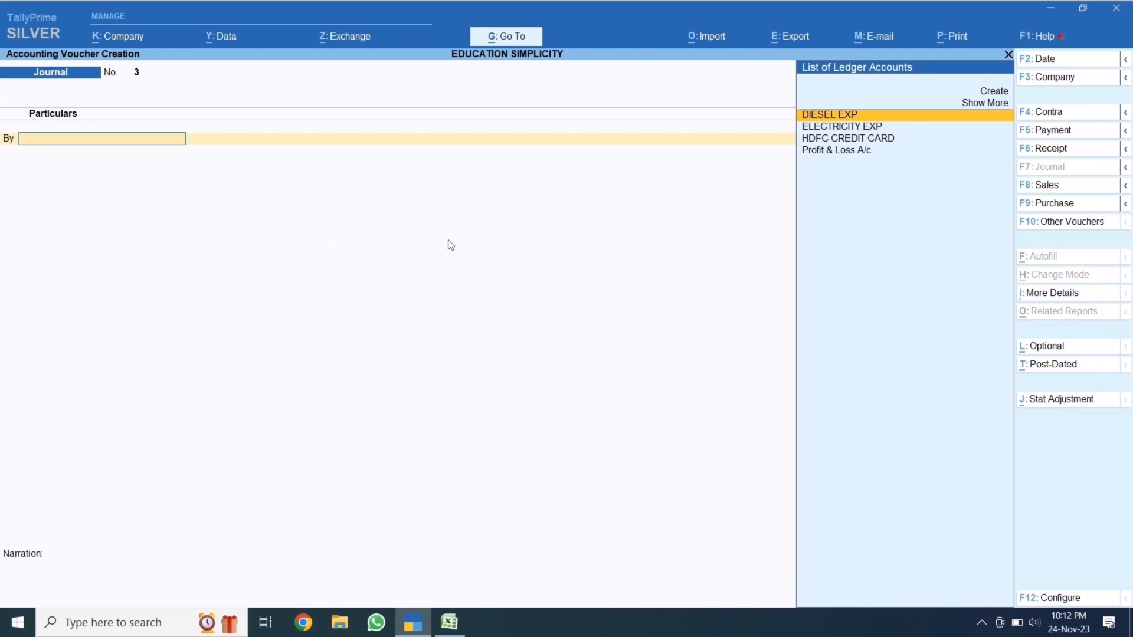
Change the voucher type to Purchase and its mode to Accounting Invoice
left_click(1043, 203)
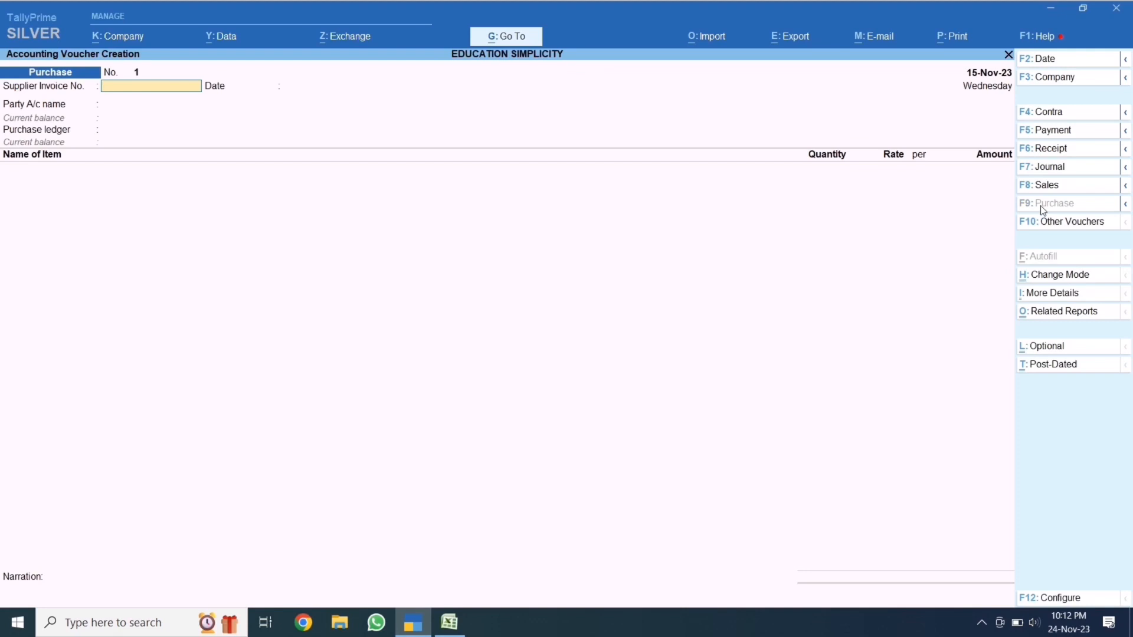
left_click(1049, 276)
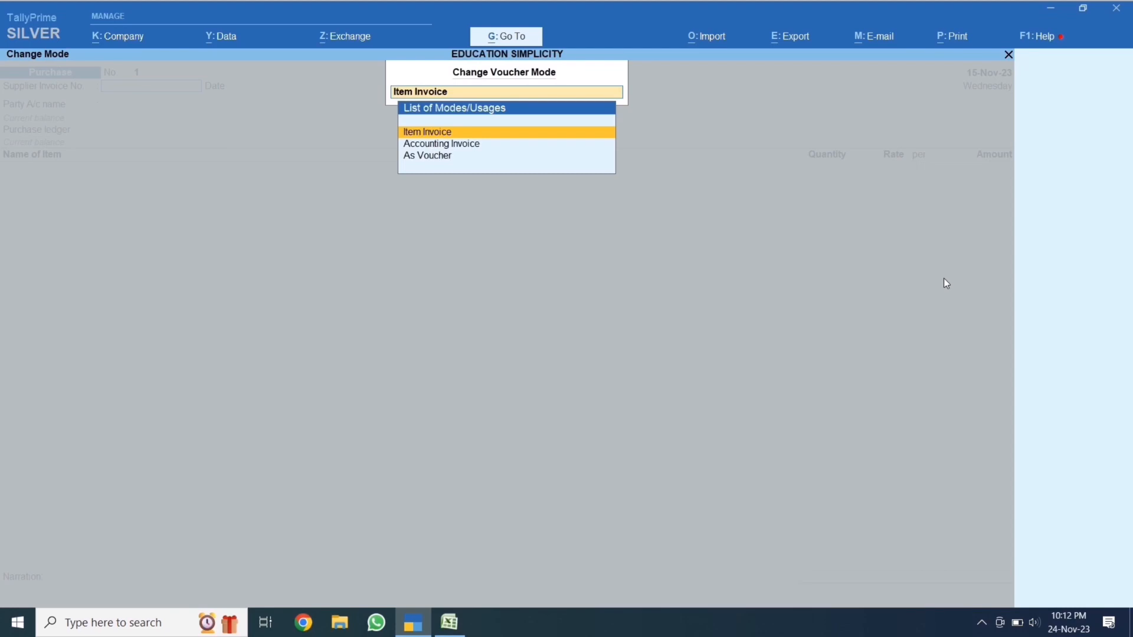
key("Down")
key("Return")
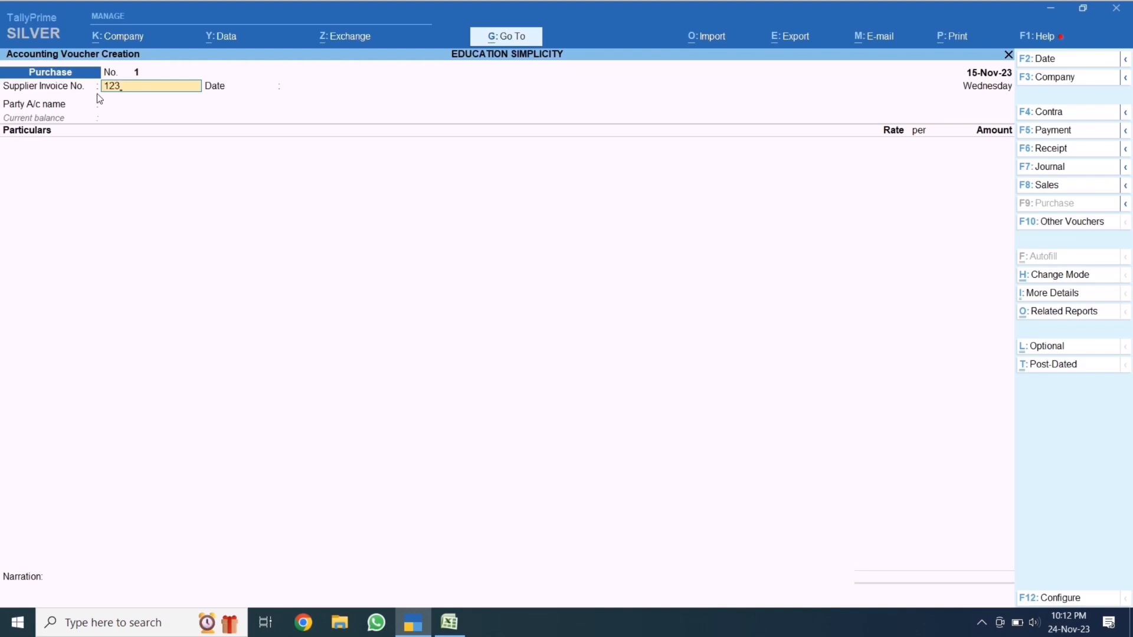
Accept supplier invoice number 123, and set both the supplier invoice date and the voucher date to 20-Nov-23
key("Return")
type("20.11.2")
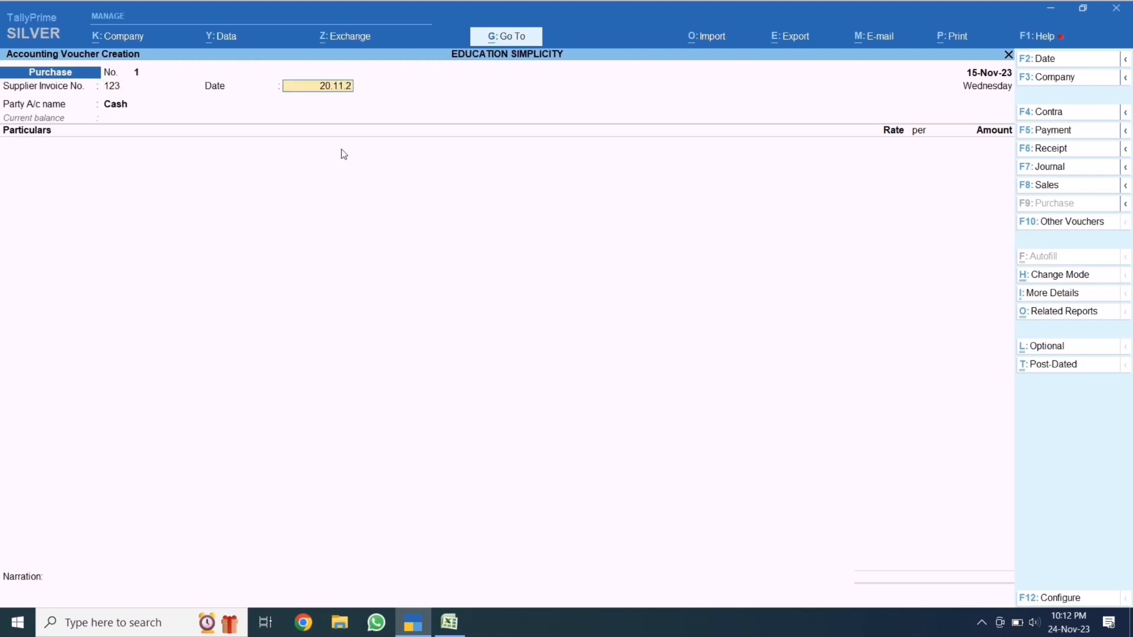
type("023")
key("Return")
left_click(980, 81)
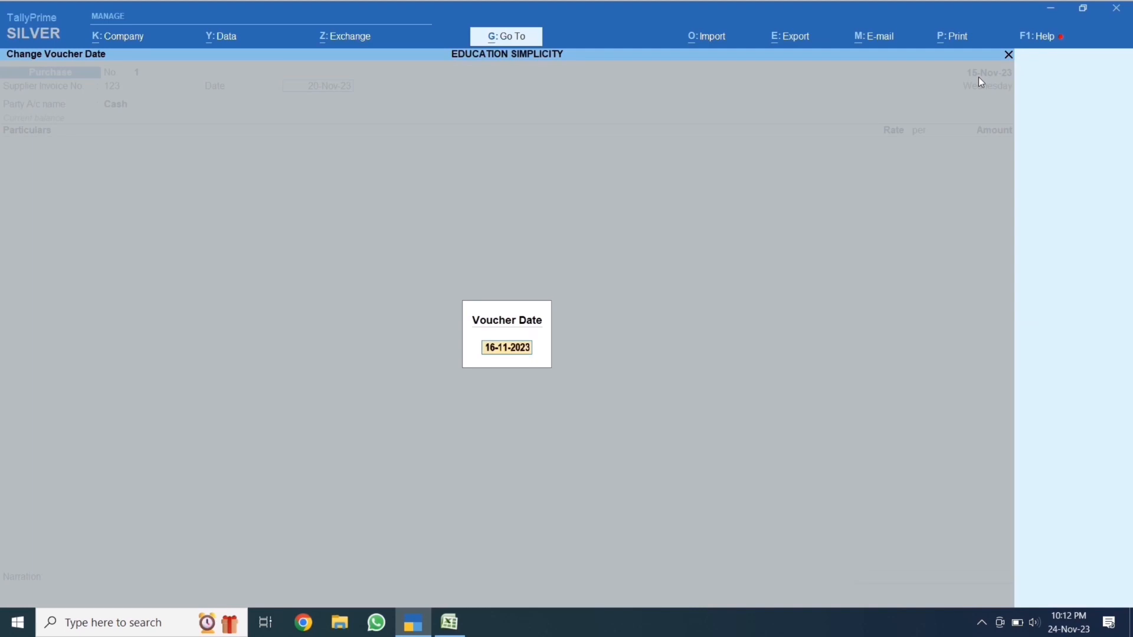
type("20.11")
key("Return")
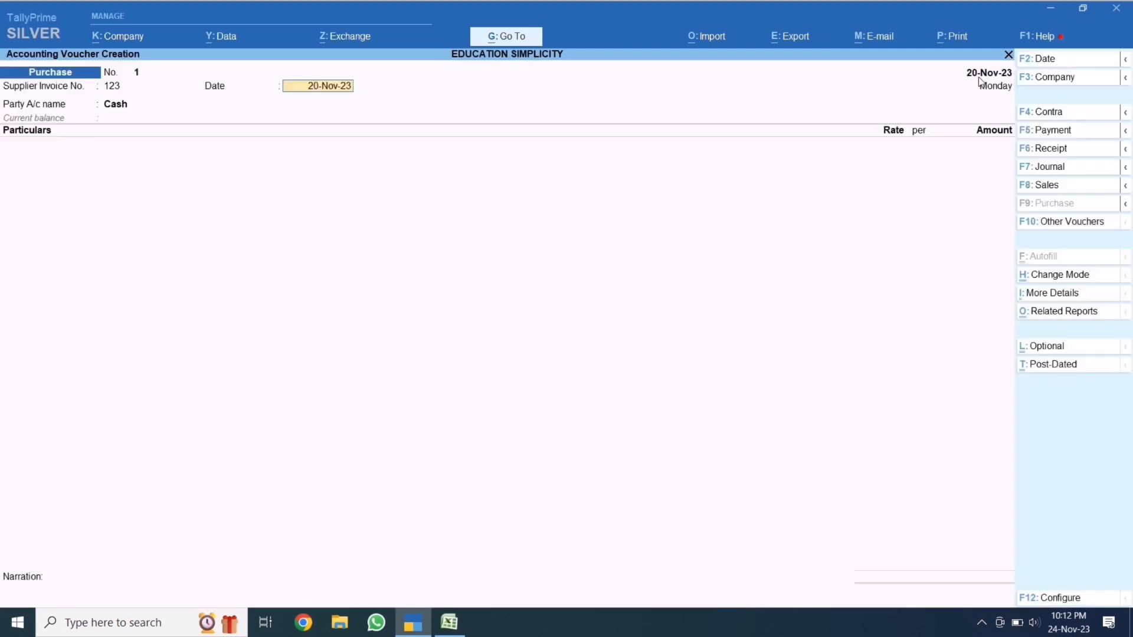
key("Return")
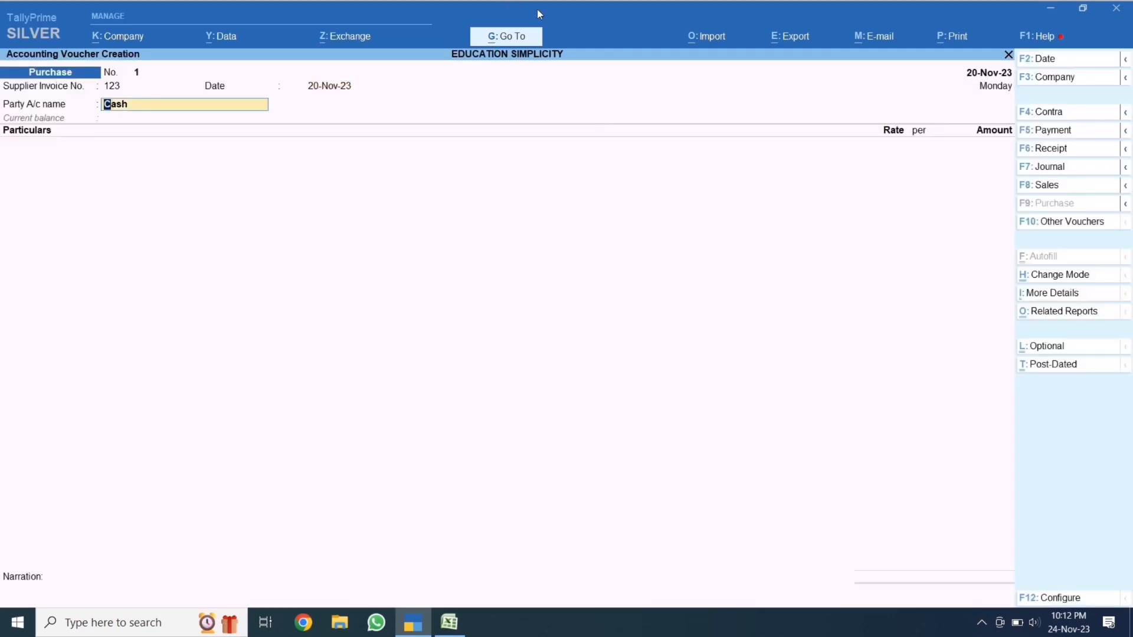
Clear the party account name, switch to Excel and correct the air ticket's seller name to MAKE MY TRIP
key("BackSpace")
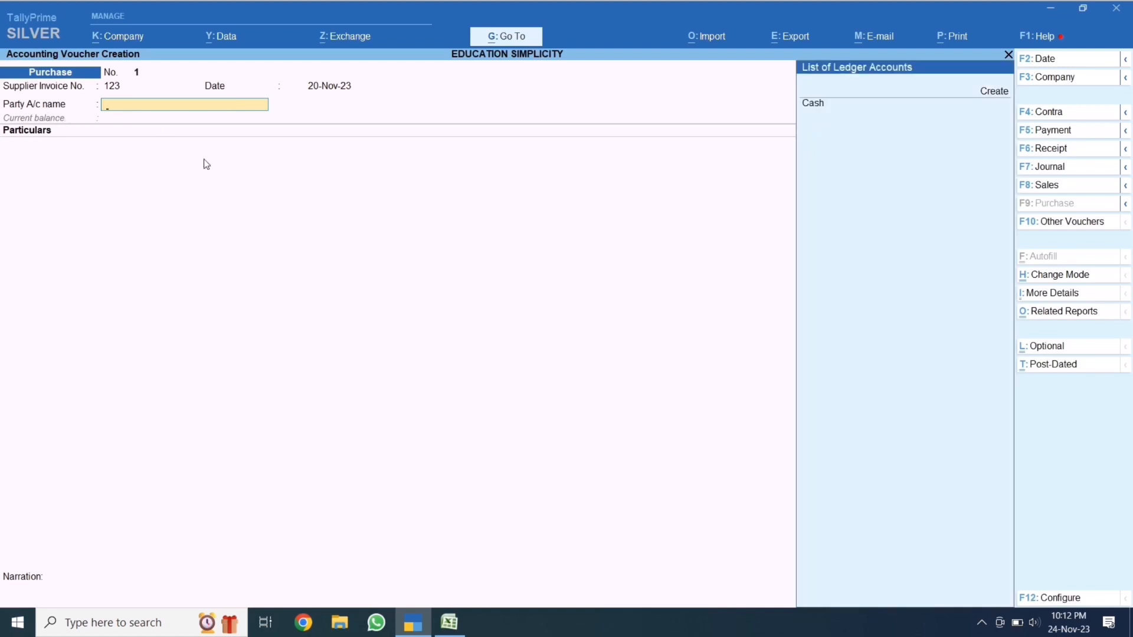
left_click(448, 623)
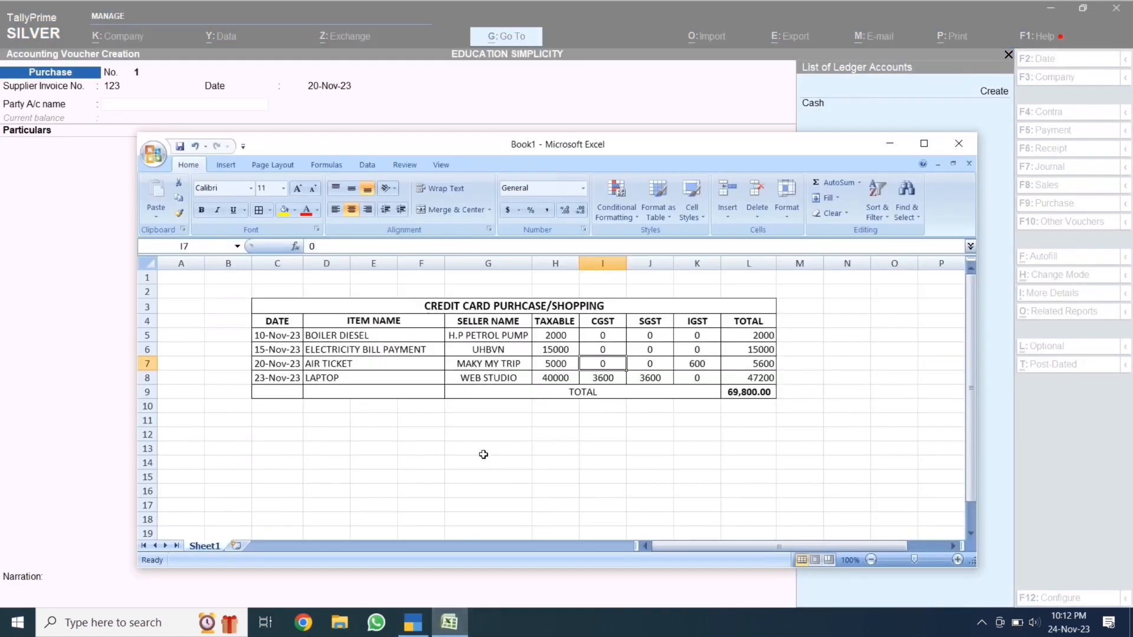
double_click(479, 364)
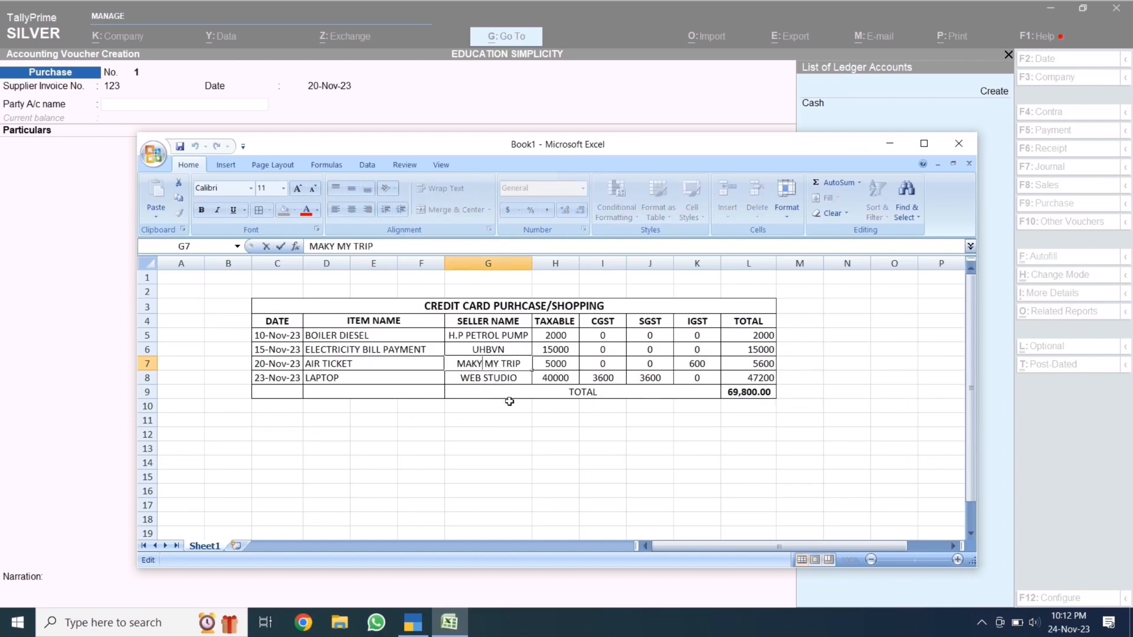
key("BackSpace")
type("E")
key("Return")
left_click(461, 359)
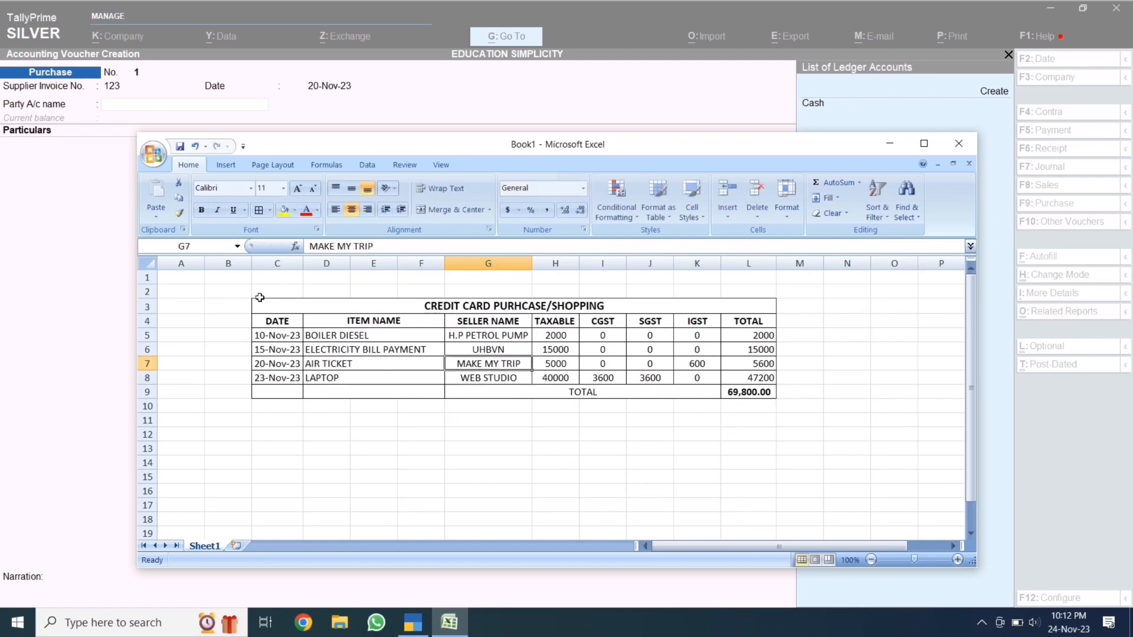
Switch back to TallyPrime and start a new ledger named MAKE MY TRIP for the purchase voucher's party account
left_click(86, 233)
key("Return")
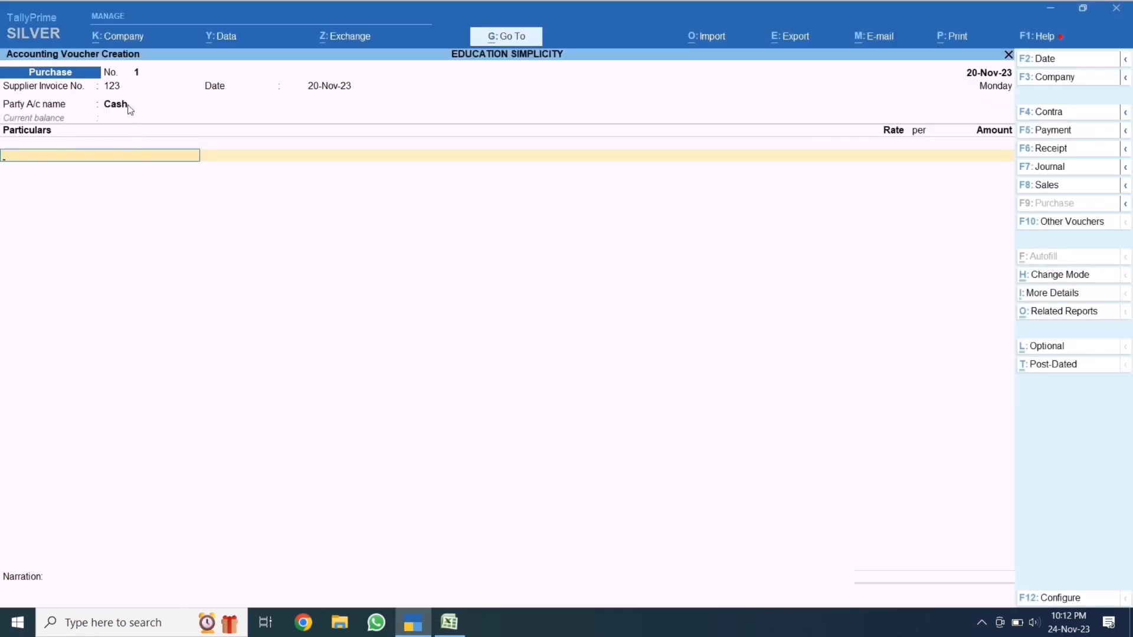
left_click(128, 106)
key("Up")
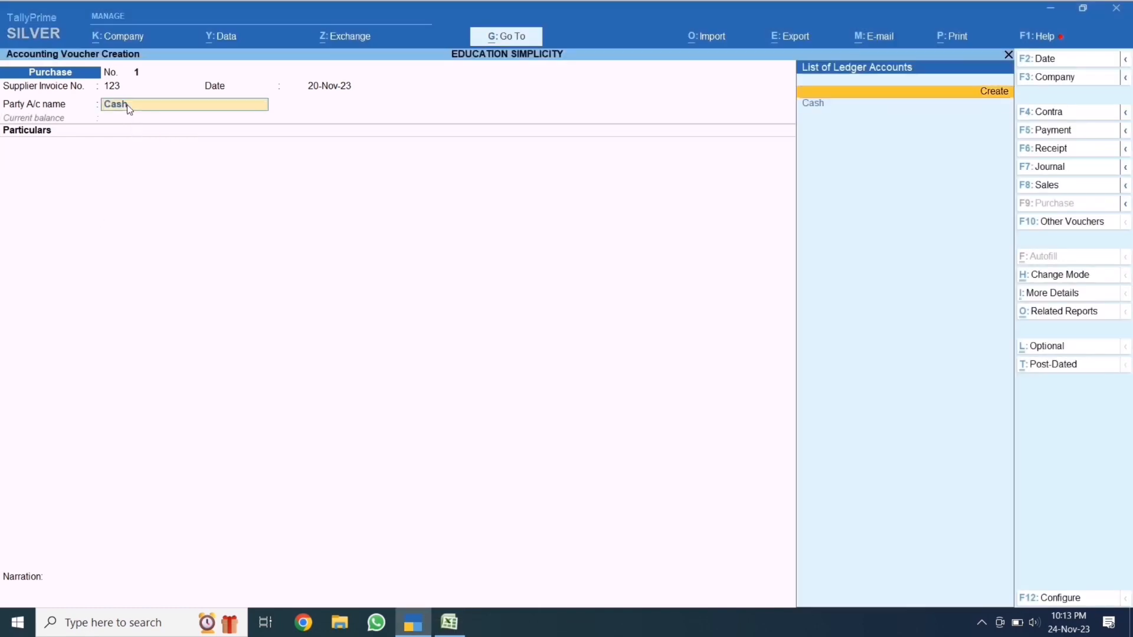
key("Return")
type("MAKE")
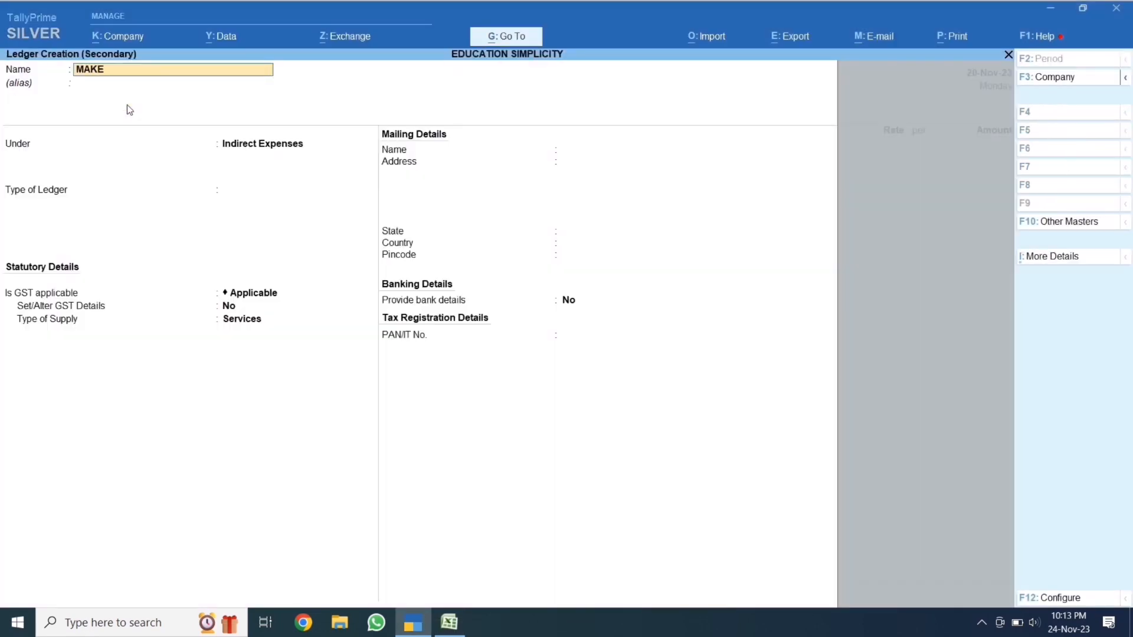
type(" MY TRIP")
key("Return")
key("Return")
Place the MAKE MY TRIP ledger under Sundry Creditors and set its state to Uttar Pradesh
type("CRE")
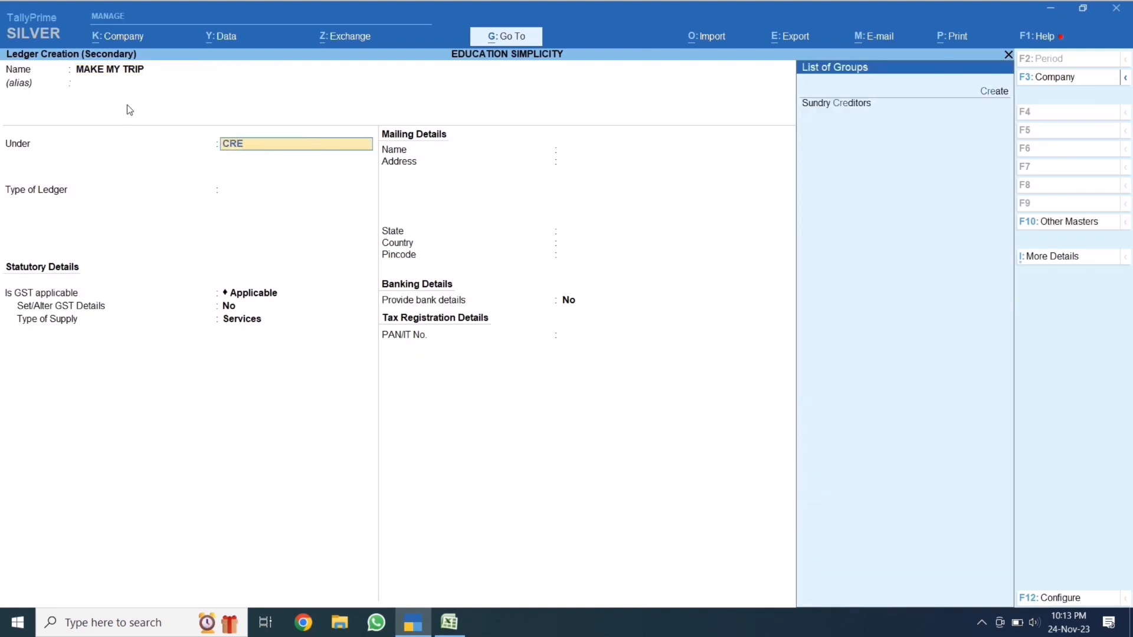
type("D")
key("Return")
key("Return")
key("Return")
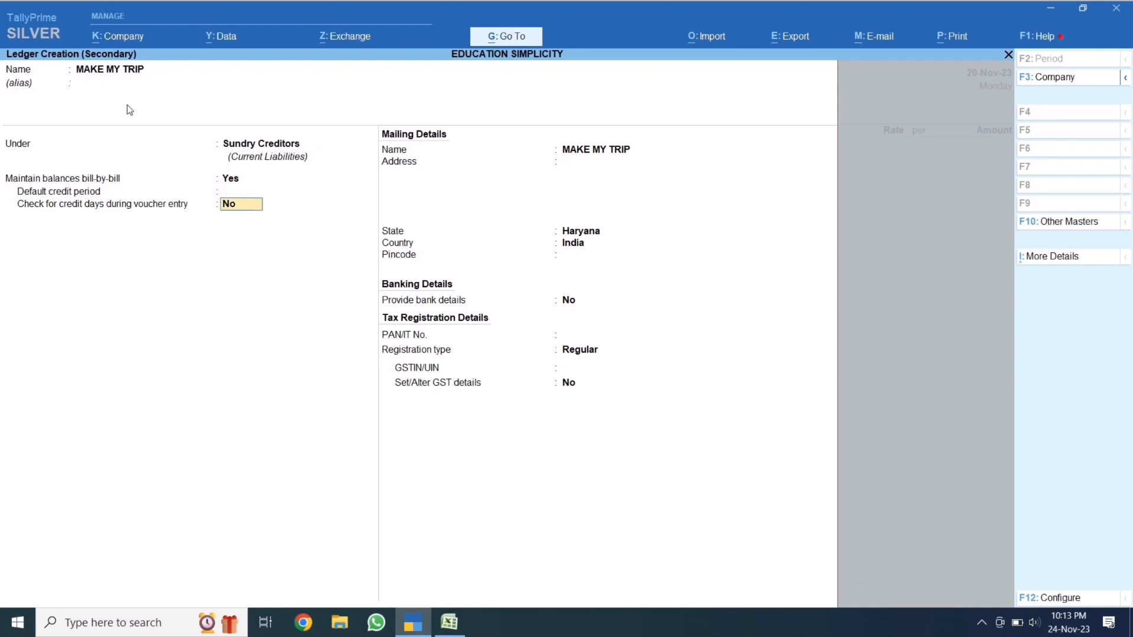
key("Return")
key("Return")
key("Return")
type("U")
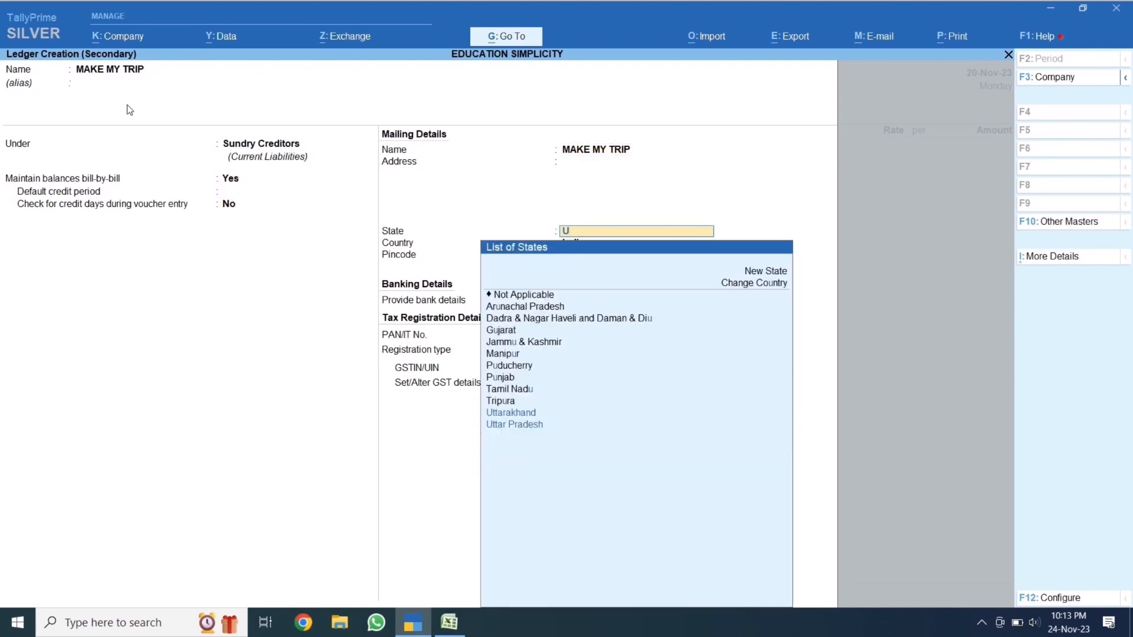
type("T")
key("Return")
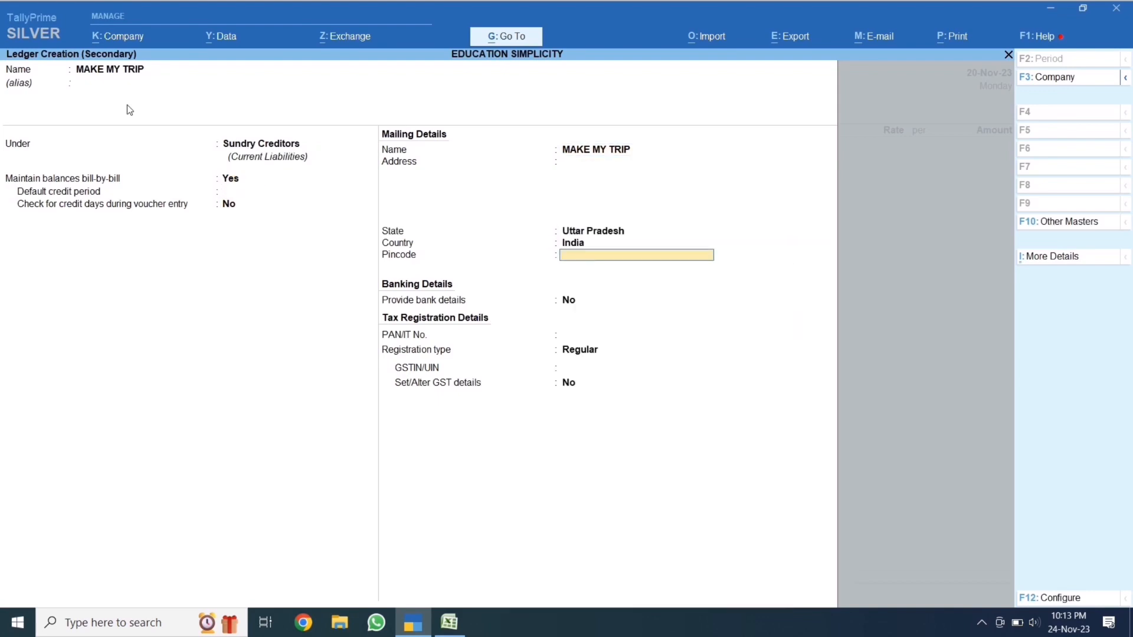
Set the registration type of the MAKE MY TRIP ledger to Unregistered and save the ledger
key("Return")
key("Return")
key("Return")
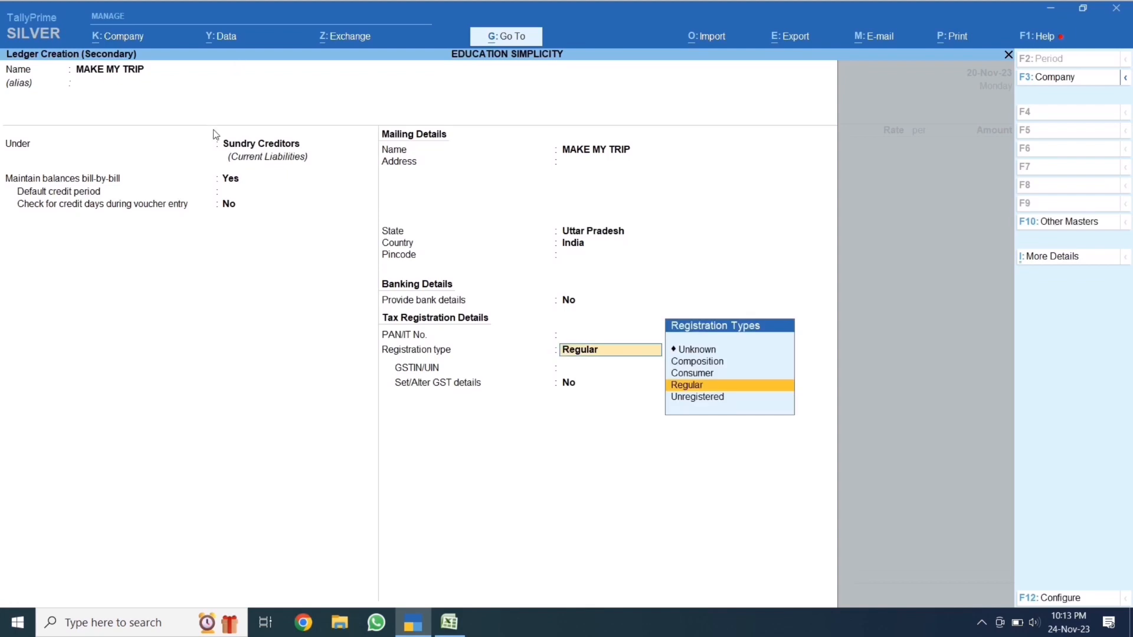
key("Down")
key("Return")
key("Return")
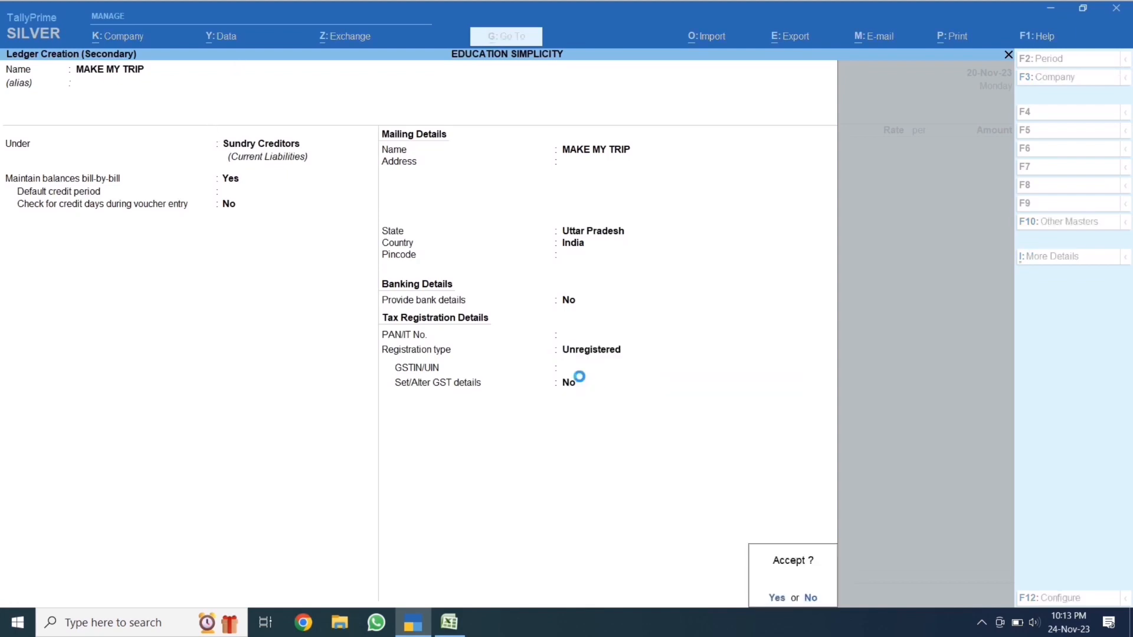
key("Return")
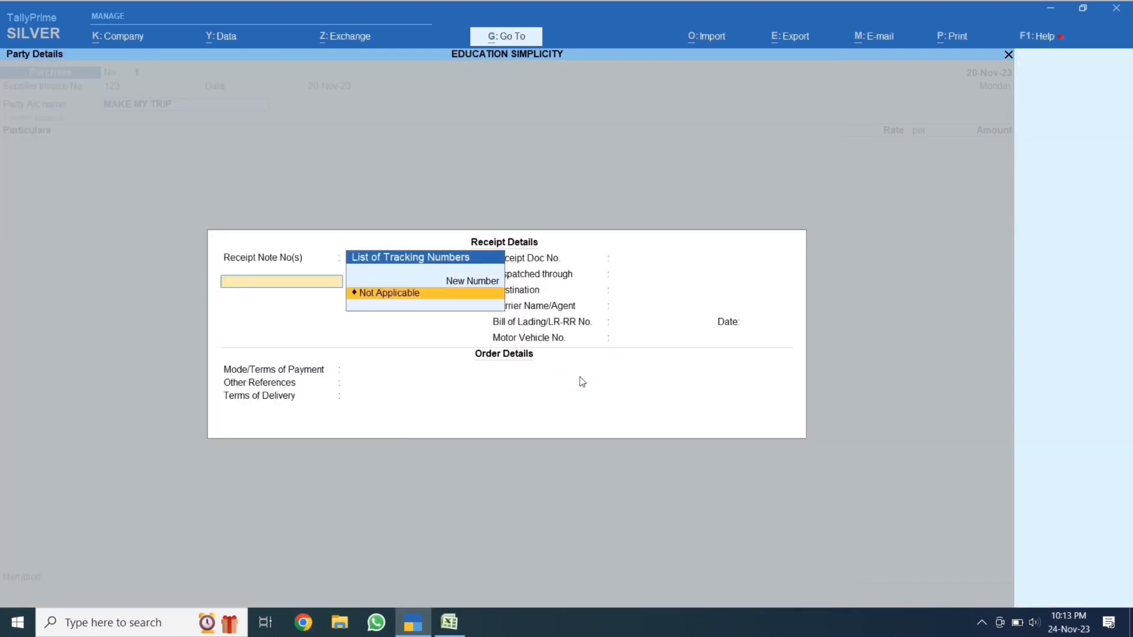
Set the receipt note number to Not Applicable and leave the remaining receipt and order details blank
key("Return")
key("Return")
key("Return")
key("Return")
key("Return")
key("Return")
key("Return")
key("Return")
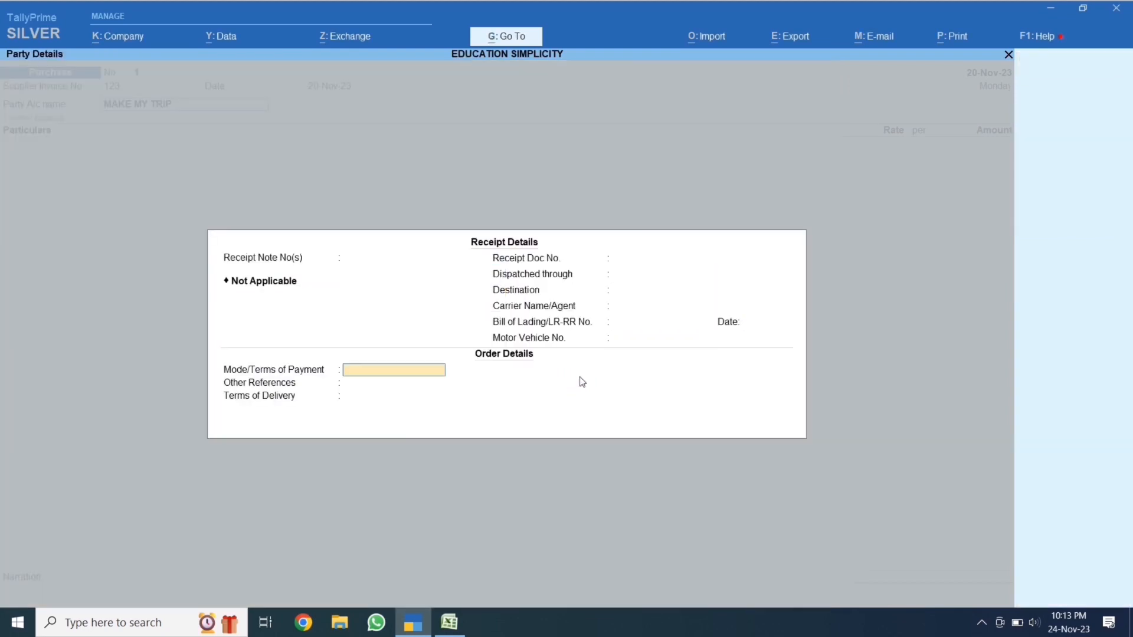
key("Return")
key("Return")
key("Return")
Accept the default supplier and consignee information in the party details of the purchase voucher
key("Return")
key("Return")
key("Return")
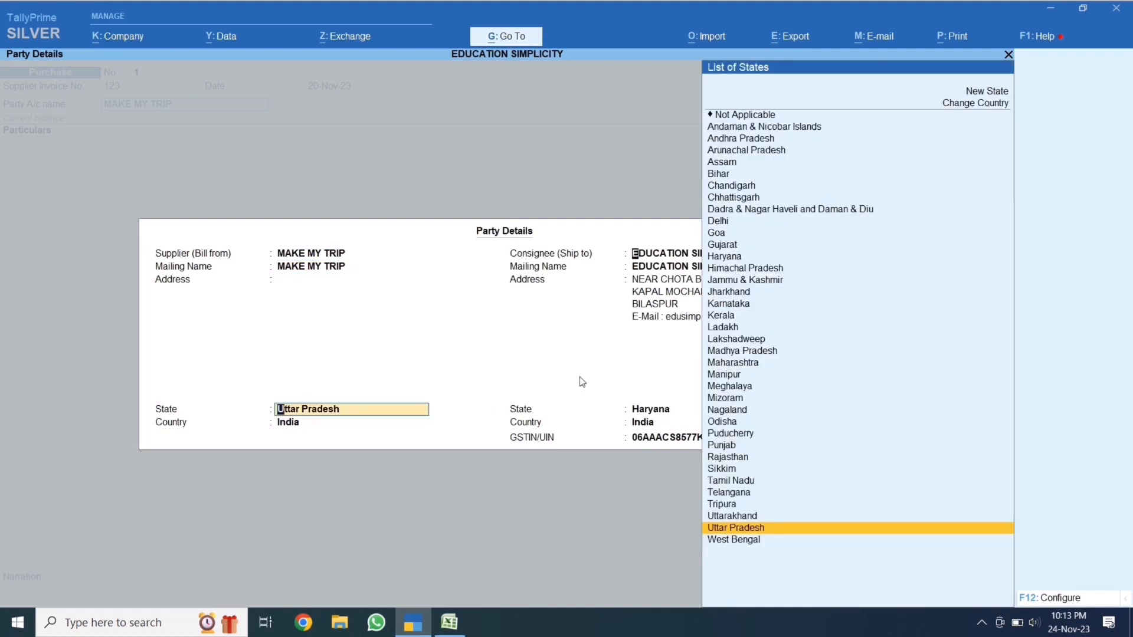
key("Return")
key("Return")
key("Return")
key("Return")
key("Return")
key("Return")
key("Return")
key("Return")
key("Return")
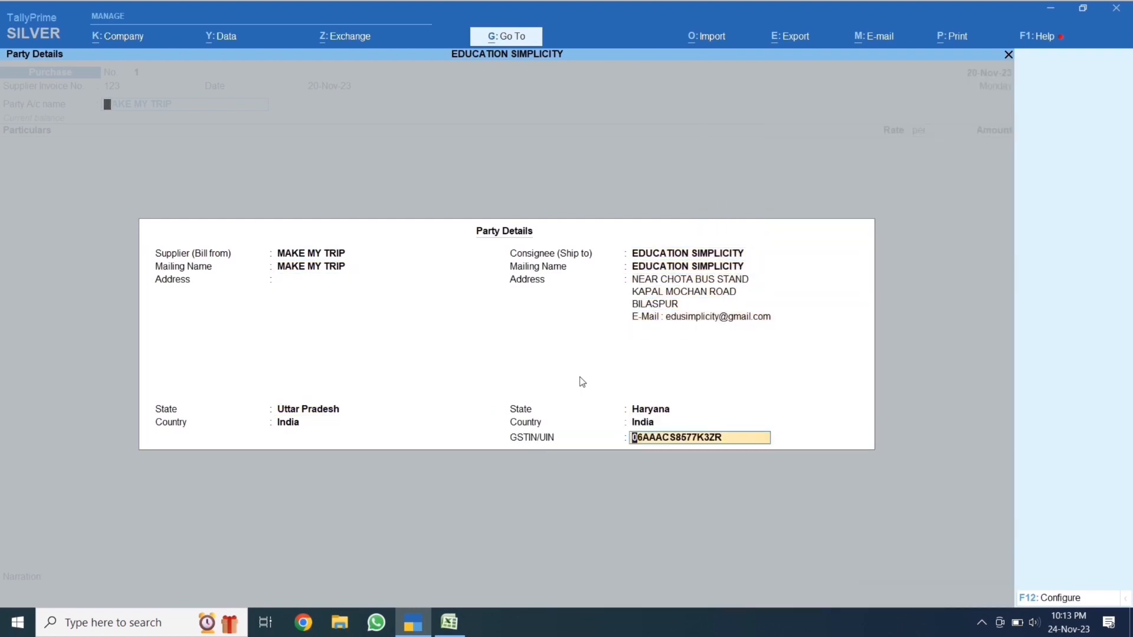
key("Return")
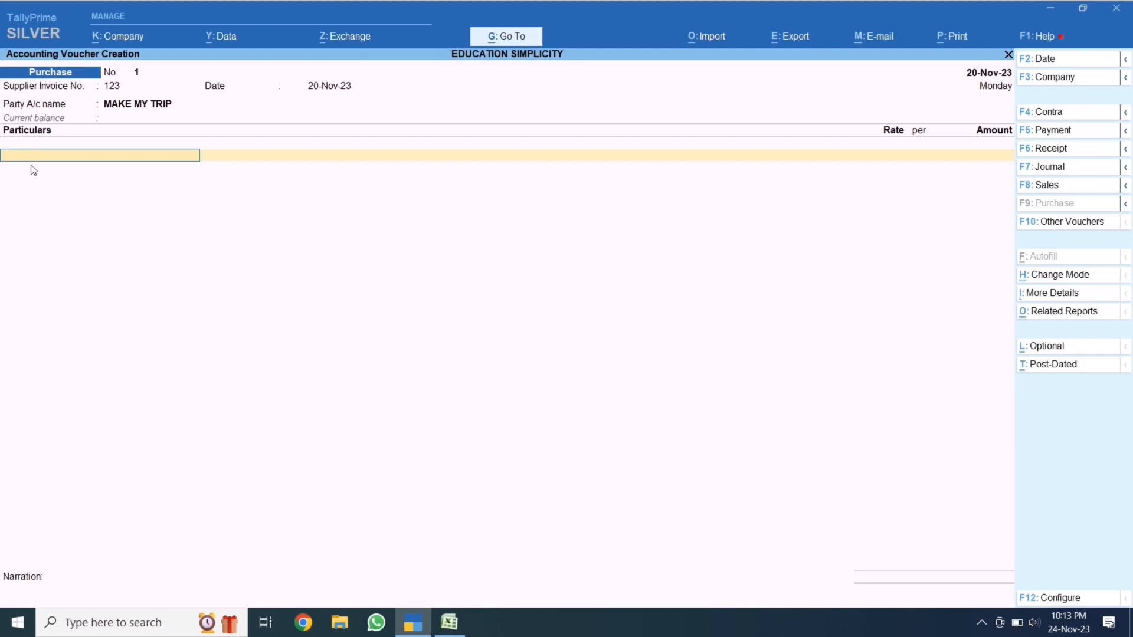
Create a TRAVEL EXP ledger under Indirect Expenses with the ledger type set to Not Applicable
key("alt+c")
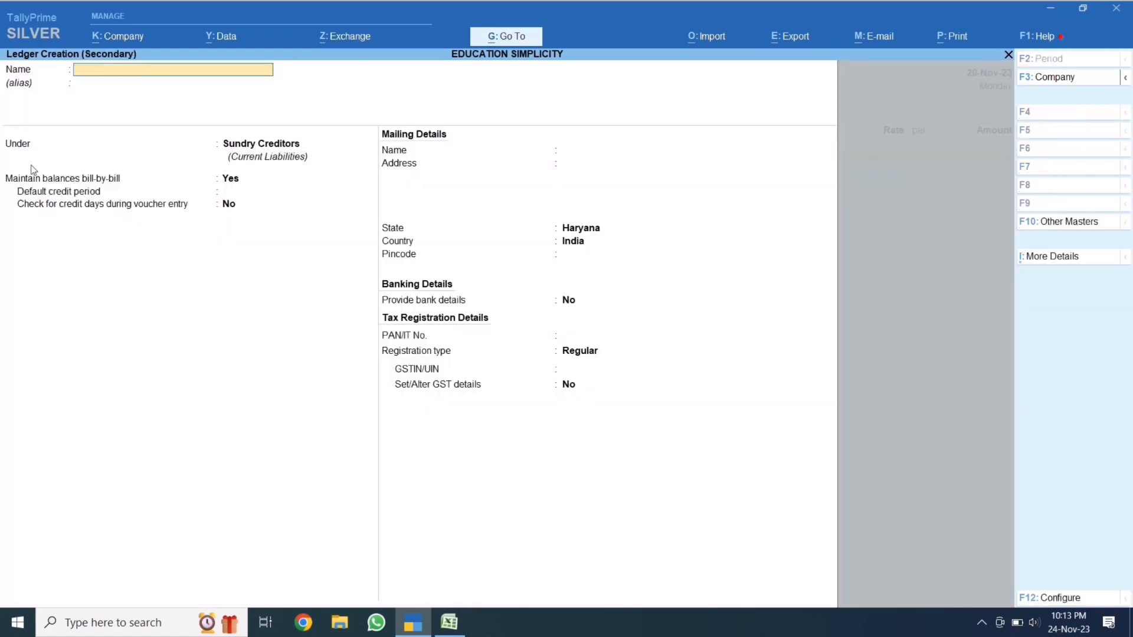
type("TRAVV")
key("Return")
type("INDI")
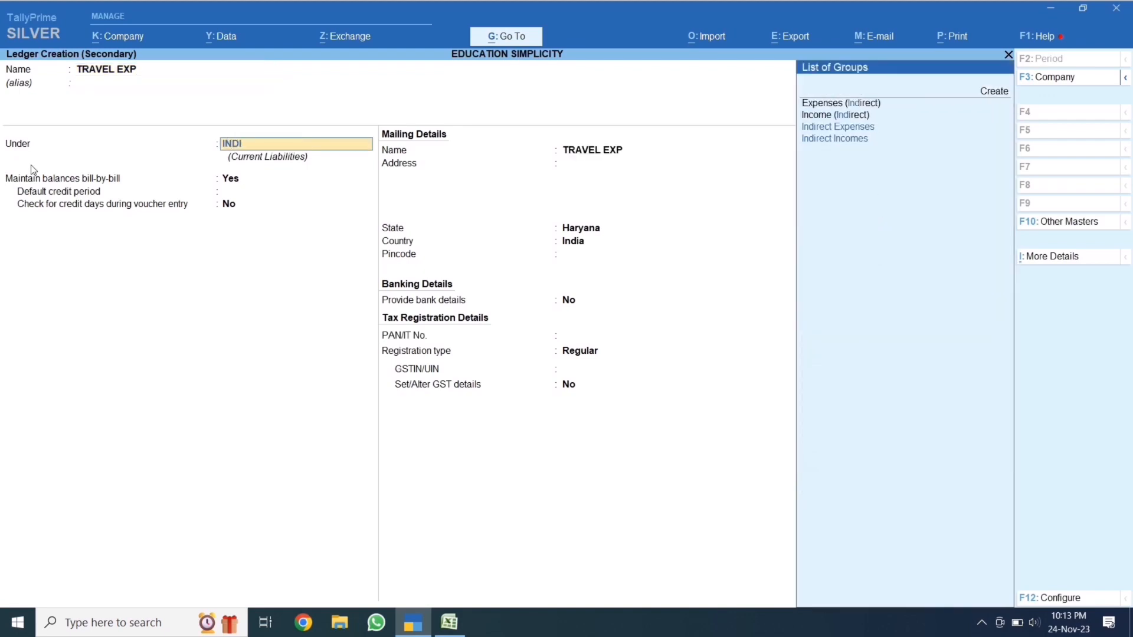
key("Return")
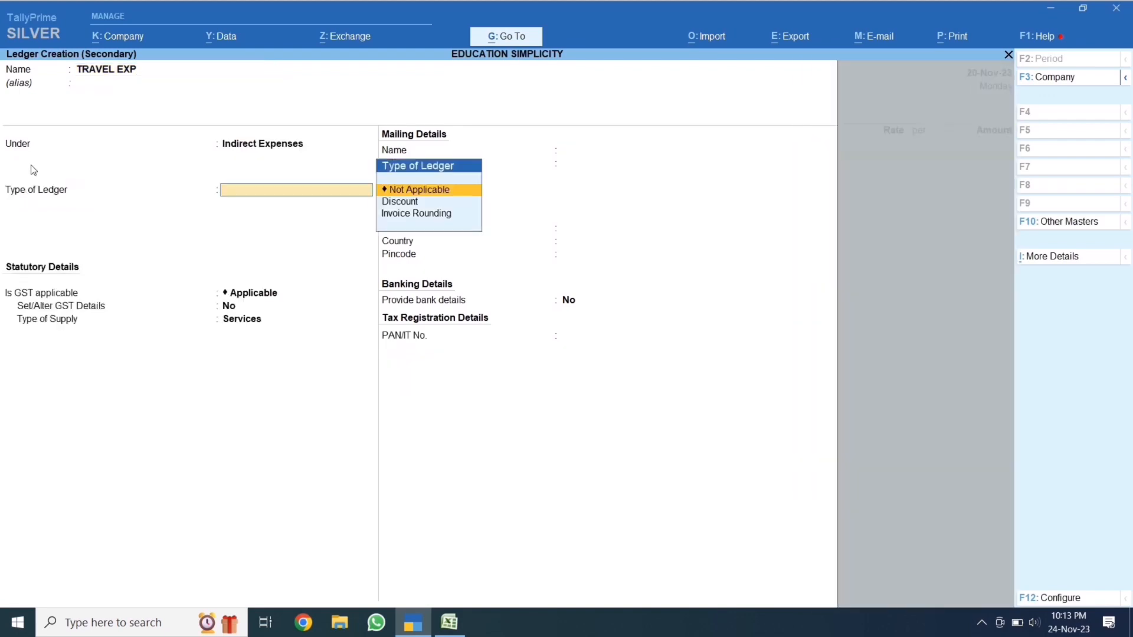
key("Return")
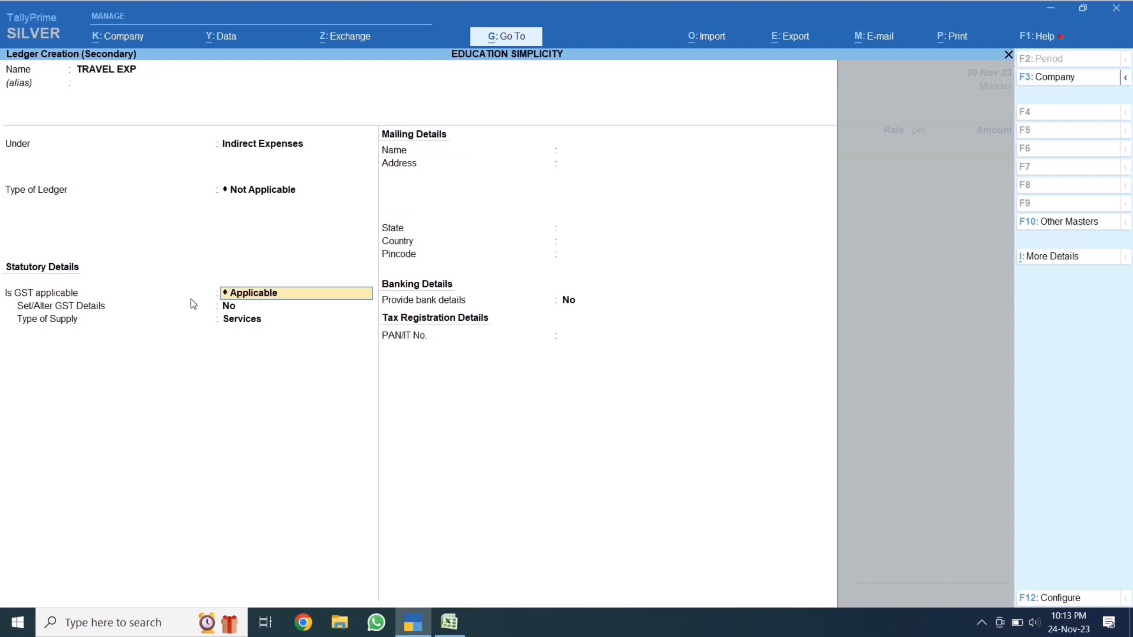
Check the air ticket's IGST formula in Excel, then keep GST applicable for TRAVEL EXP and open its GST details
left_click(450, 623)
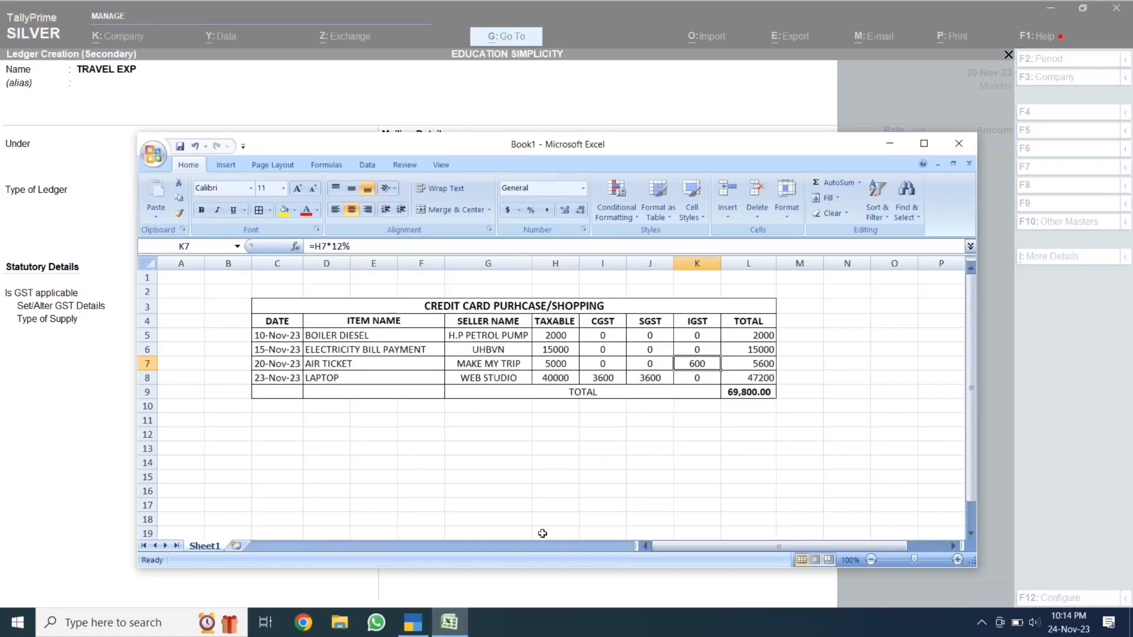
left_click(3, 417)
key("Return")
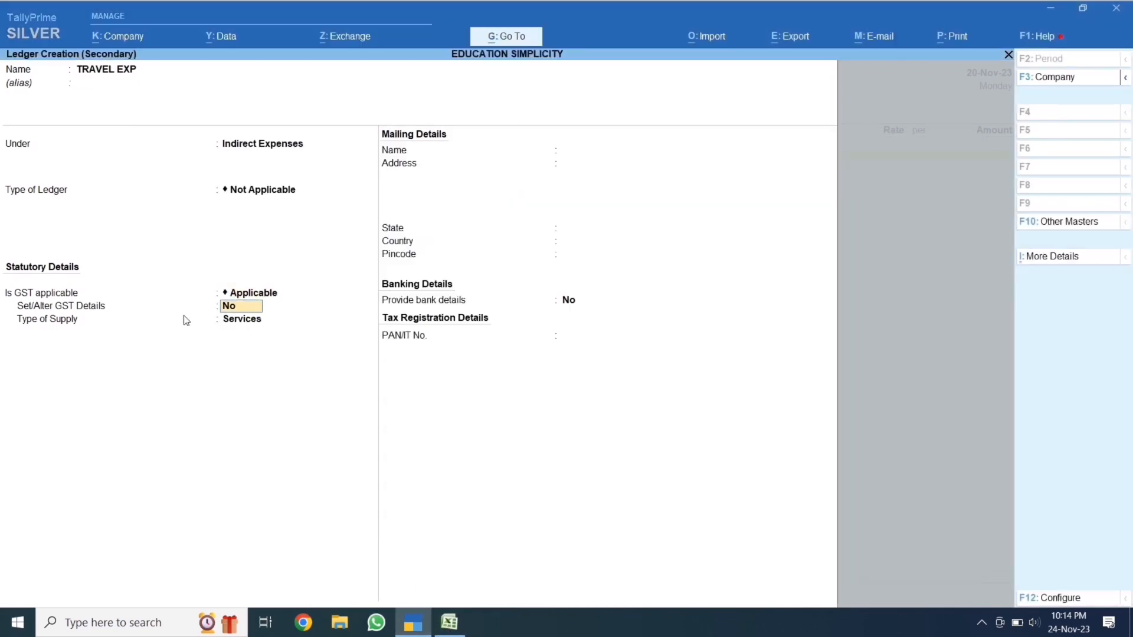
key("y")
key("Return")
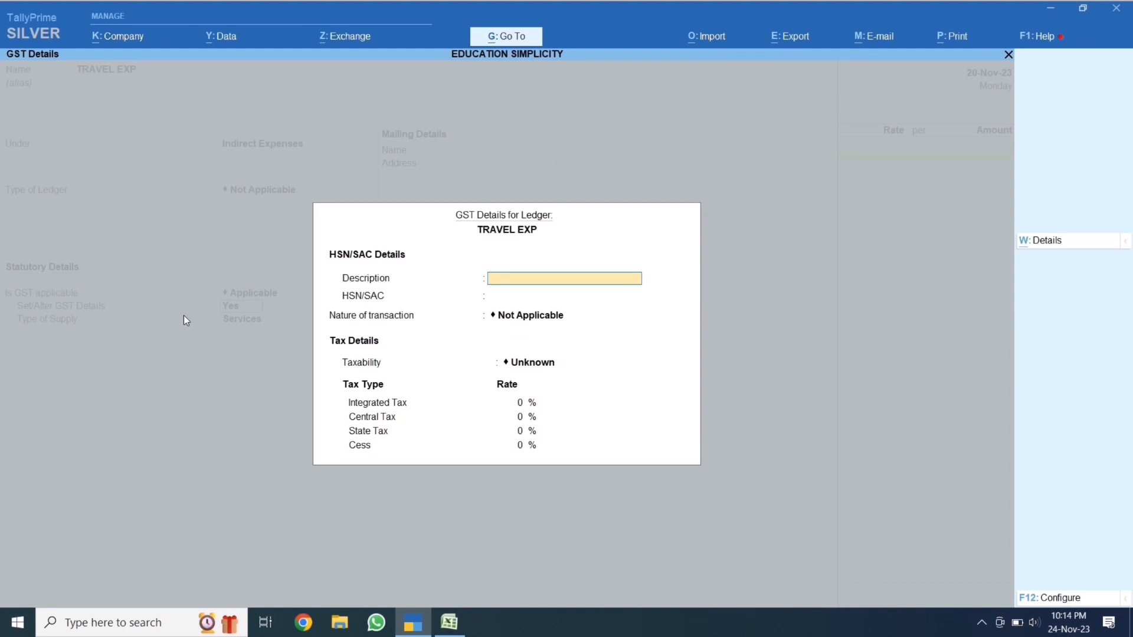
Enter HSN/SAC 12365 for TRAVEL EXP and set the nature of transaction to Interstate Purchase Taxable
key("Return")
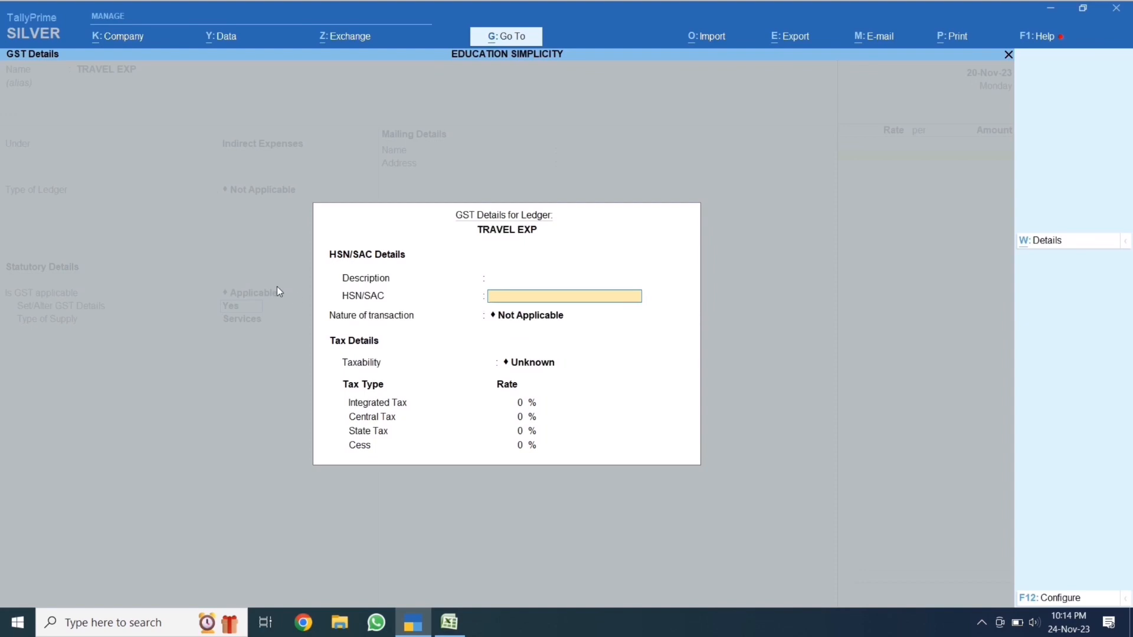
type("12365")
key("Return")
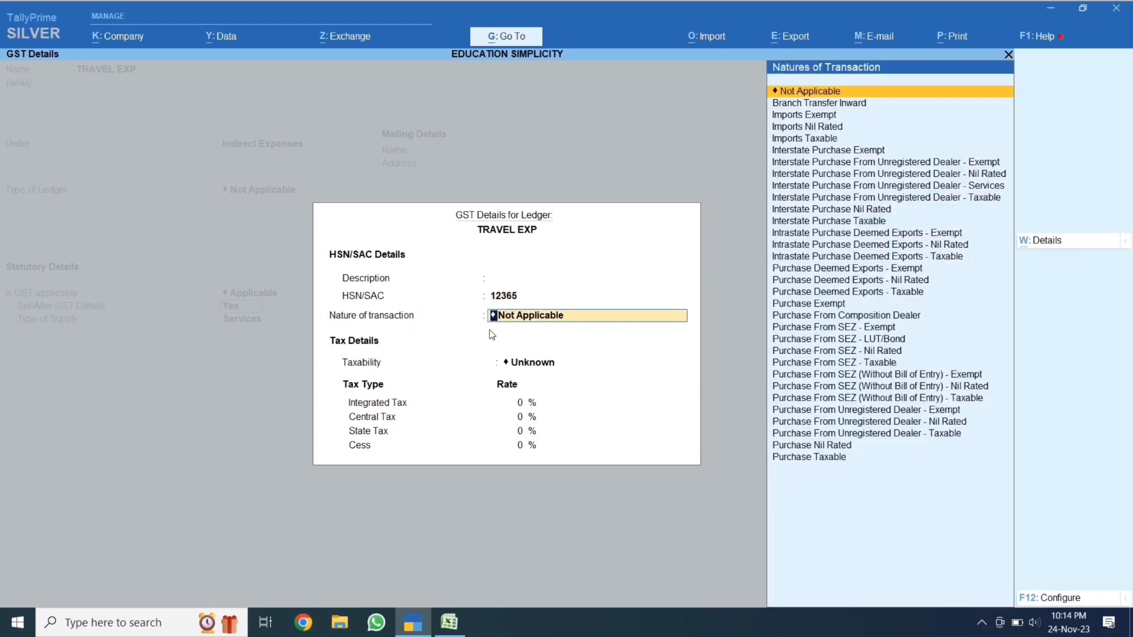
type("IN")
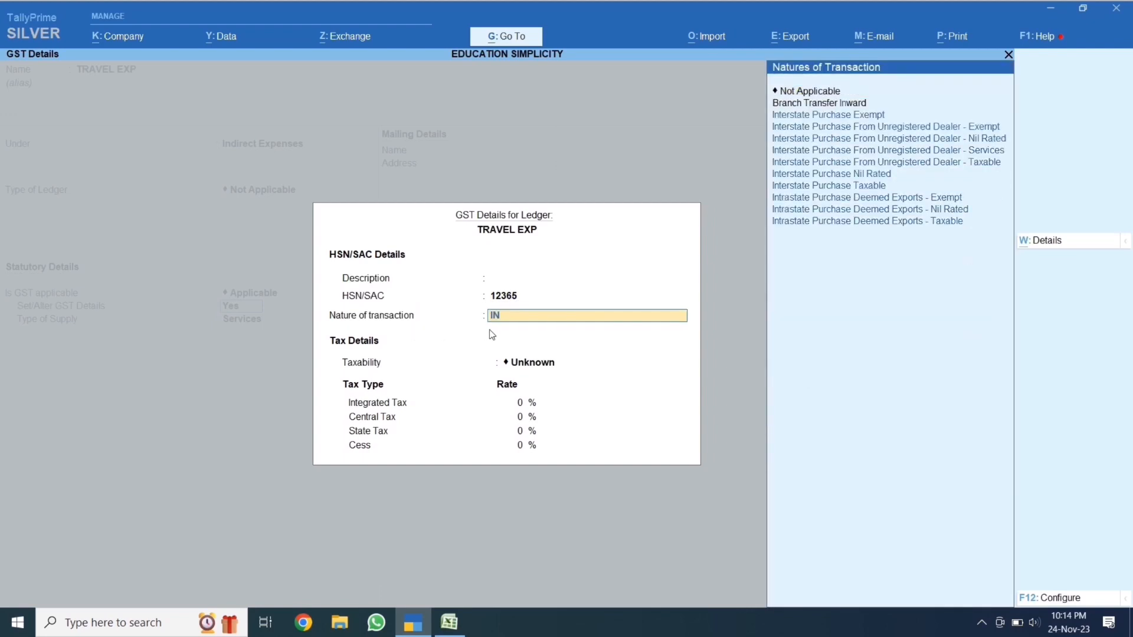
key("Return")
key("Down")
key("Down")
key("Down")
key("Down")
key("Down")
key("Down")
key("Down")
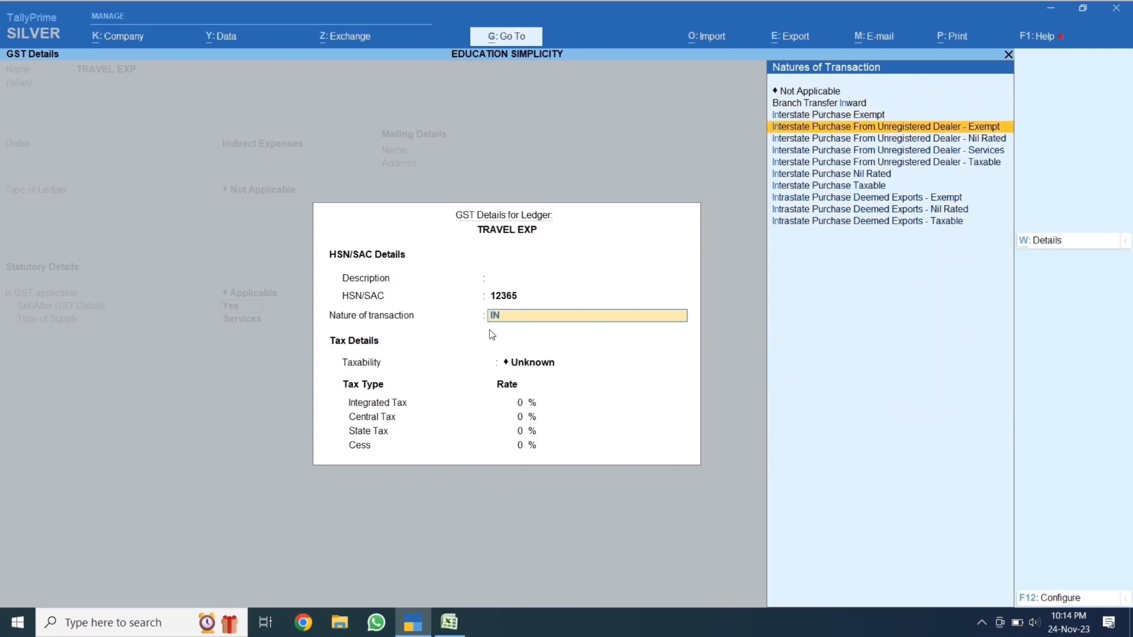
left_click(878, 186)
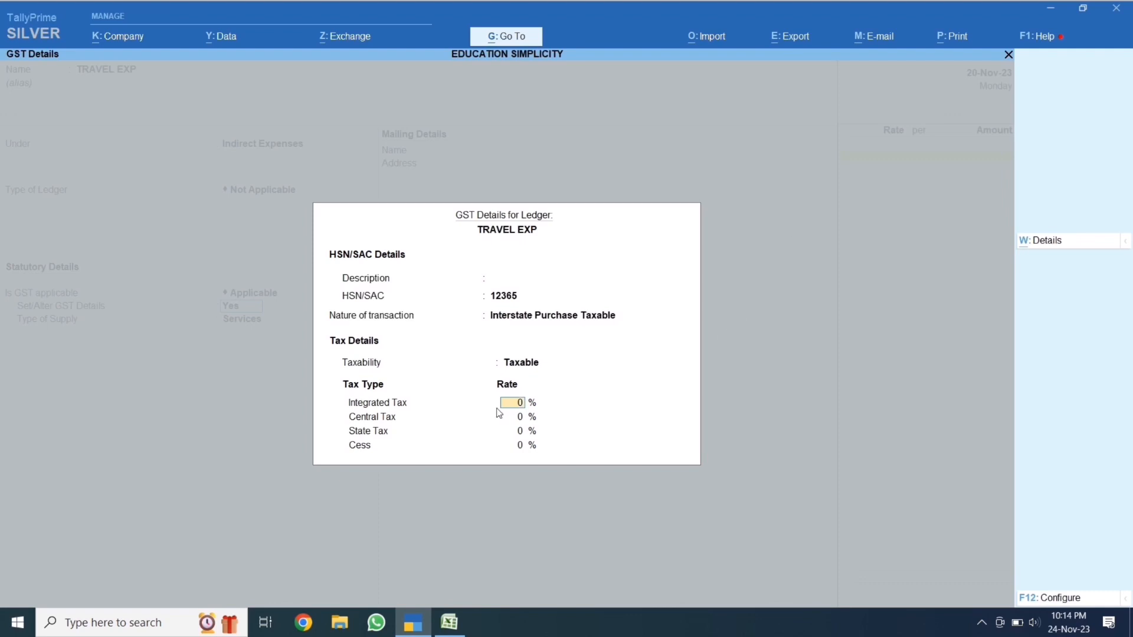
Set the Integrated Tax rate to 12% and accept the GST details of TRAVEL EXP
type("12")
key("Return")
key("Return")
key("Return")
key("Return")
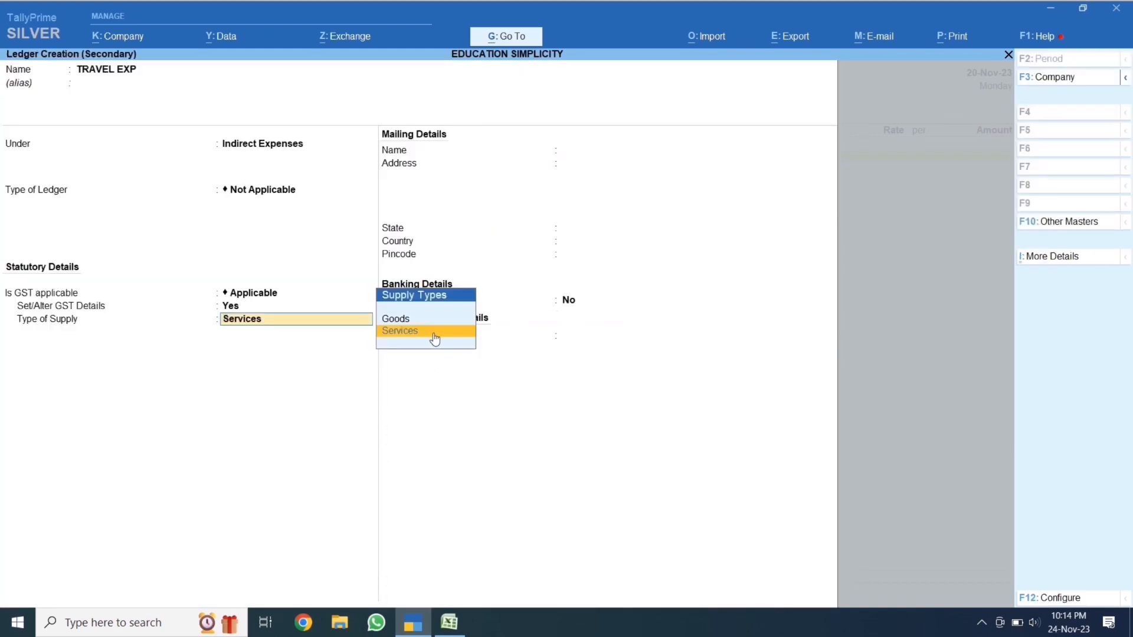
Set the type of supply to Services for TRAVEL EXP and save the ledger
left_click(435, 339)
key("Return")
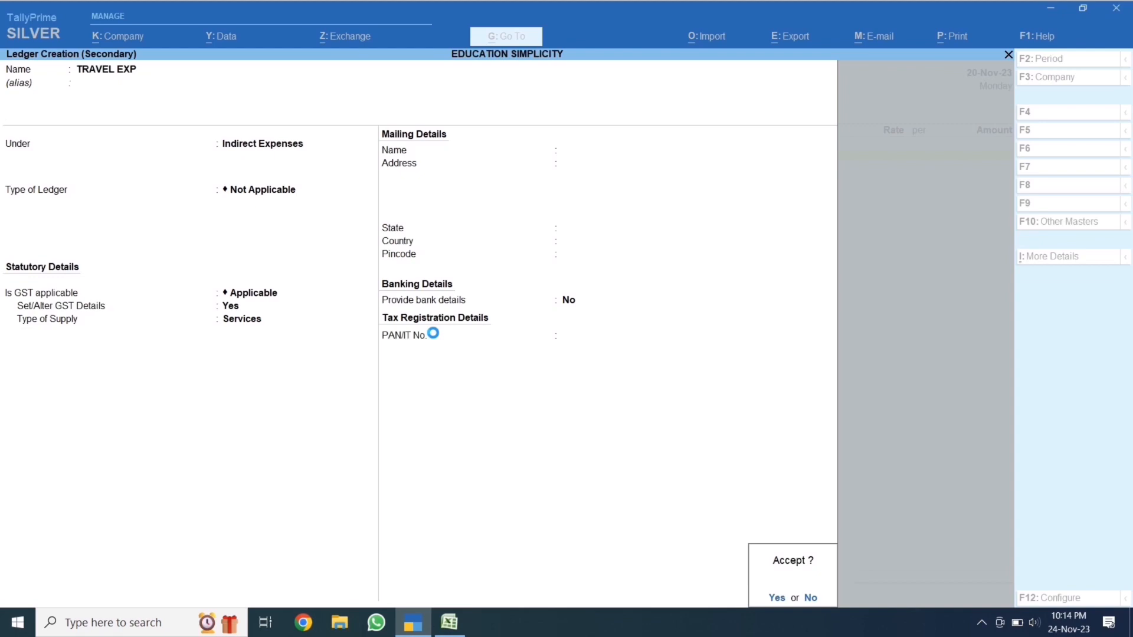
key("Return")
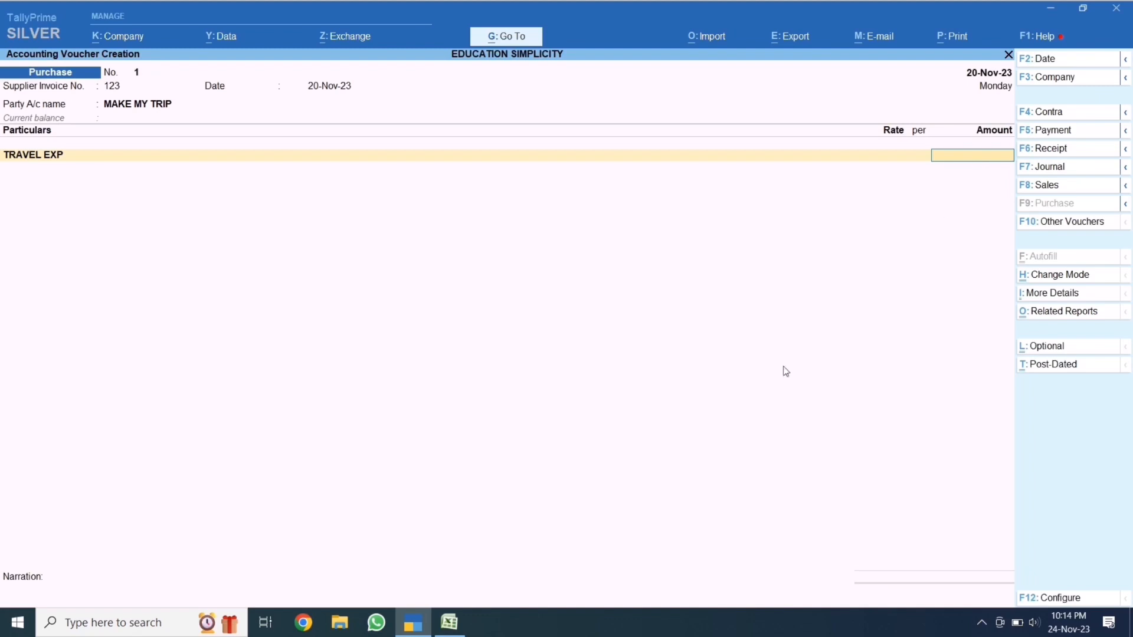
Check the air ticket's taxable value in Excel and enter 5,000 as the TRAVEL EXP amount in the purchase voucher
left_click(443, 624)
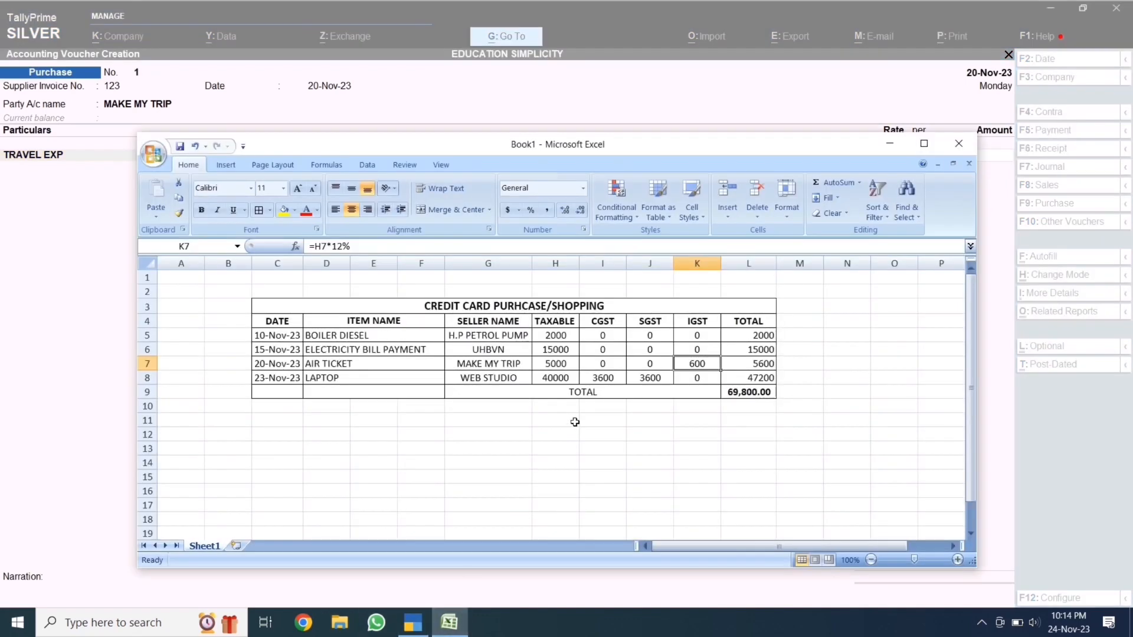
left_click(562, 366)
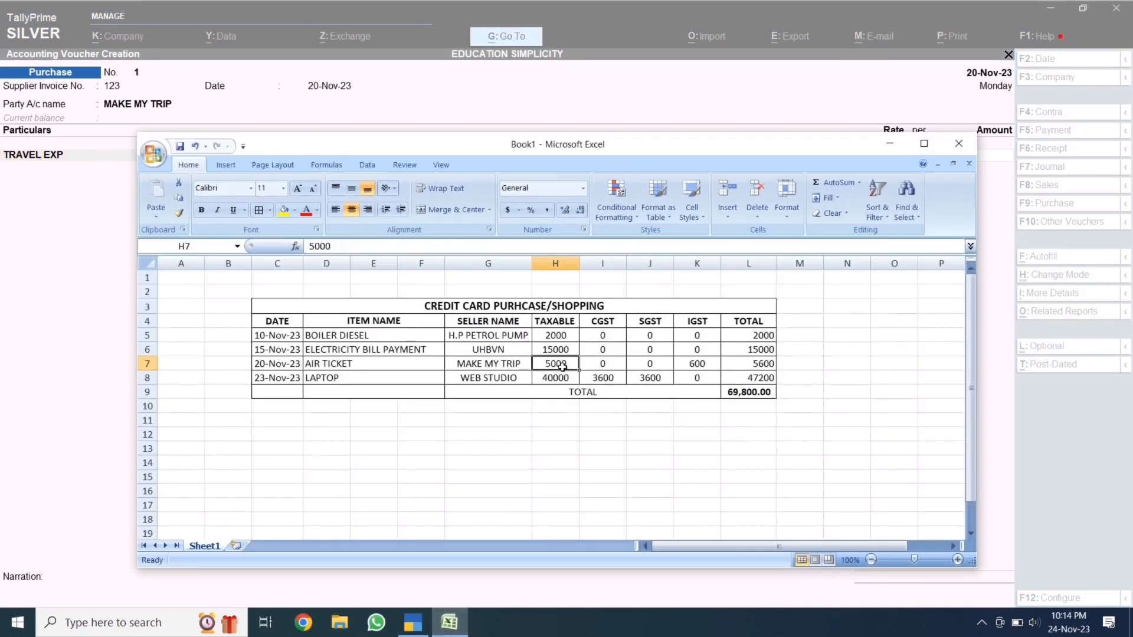
left_click(112, 288)
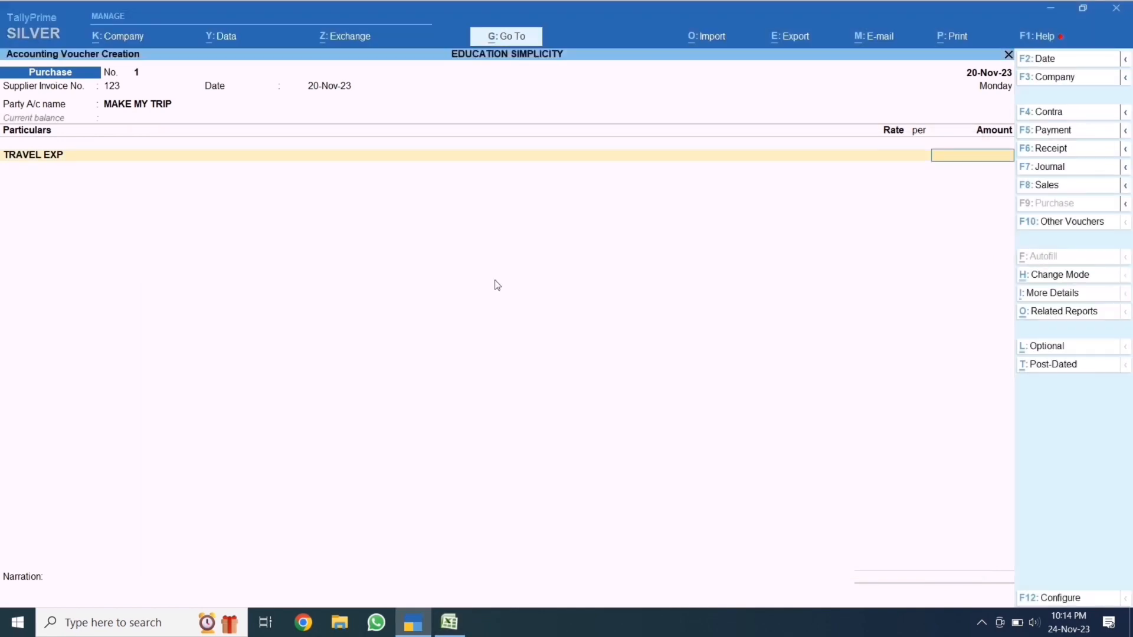
type("000")
key("Return")
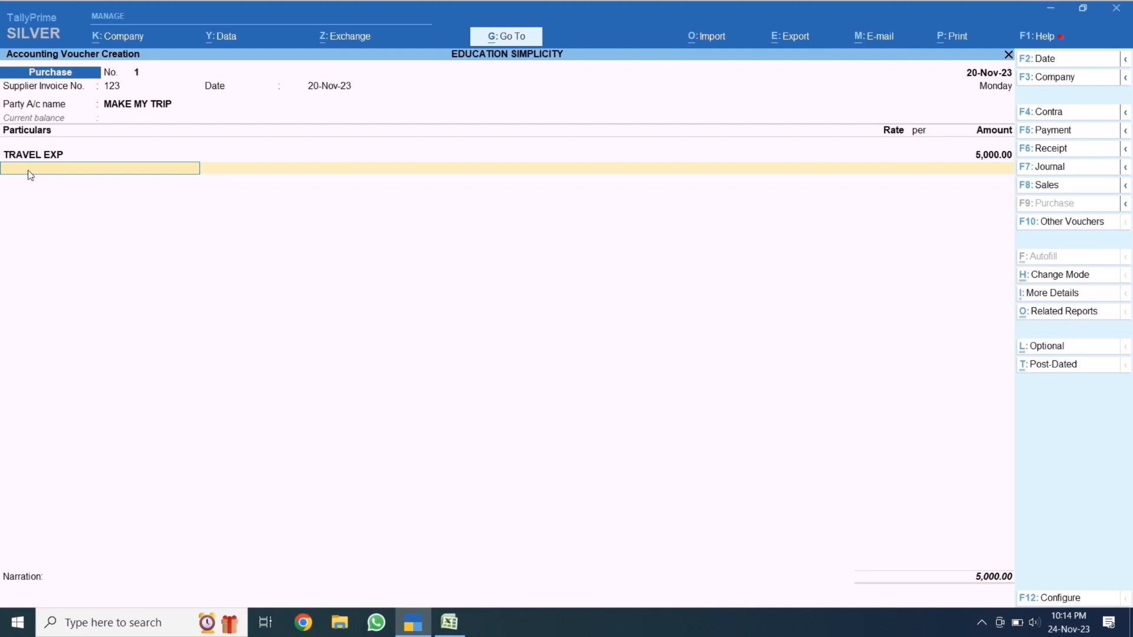
Create a ledger named IGST INPUT 12% from the voucher's next line and place it under Duties & Taxes
key("space")
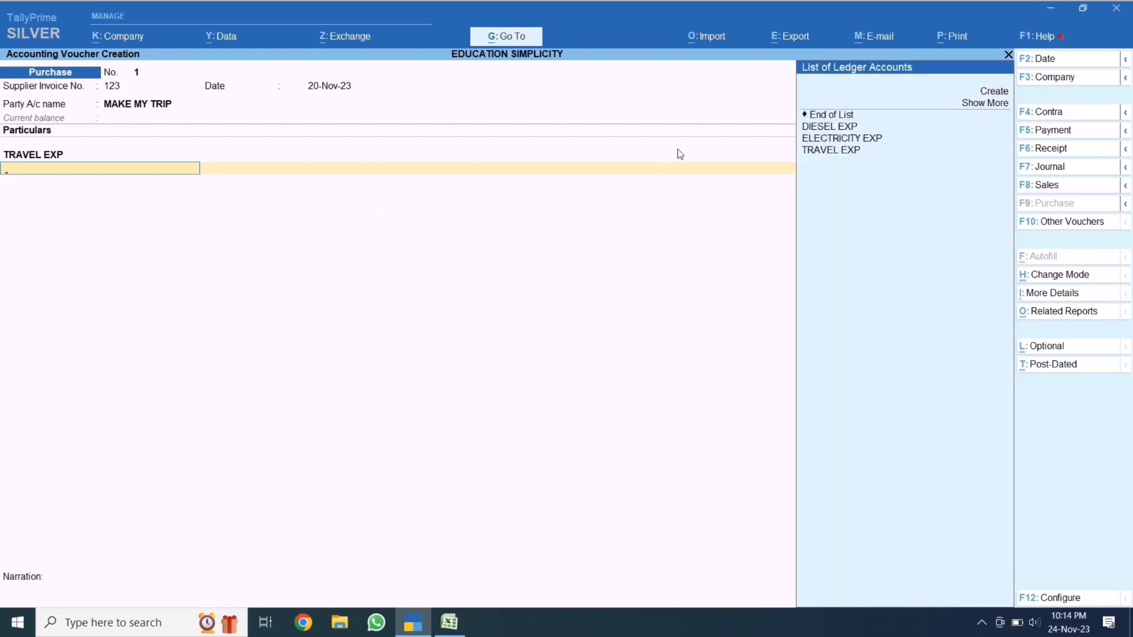
left_click(989, 93)
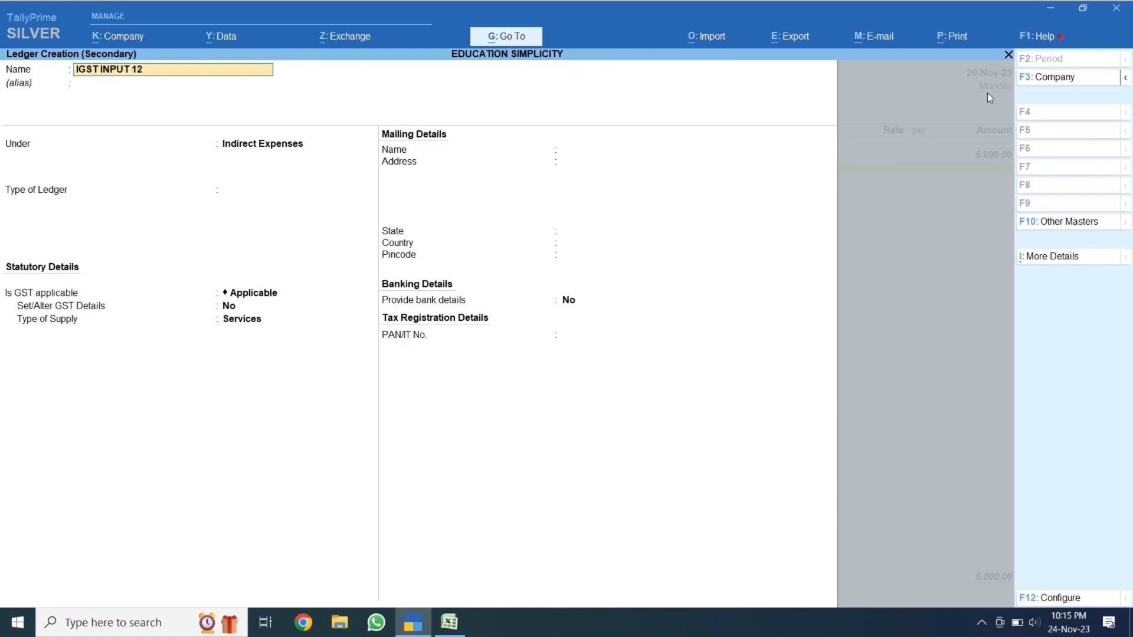
key("Return")
key("Return")
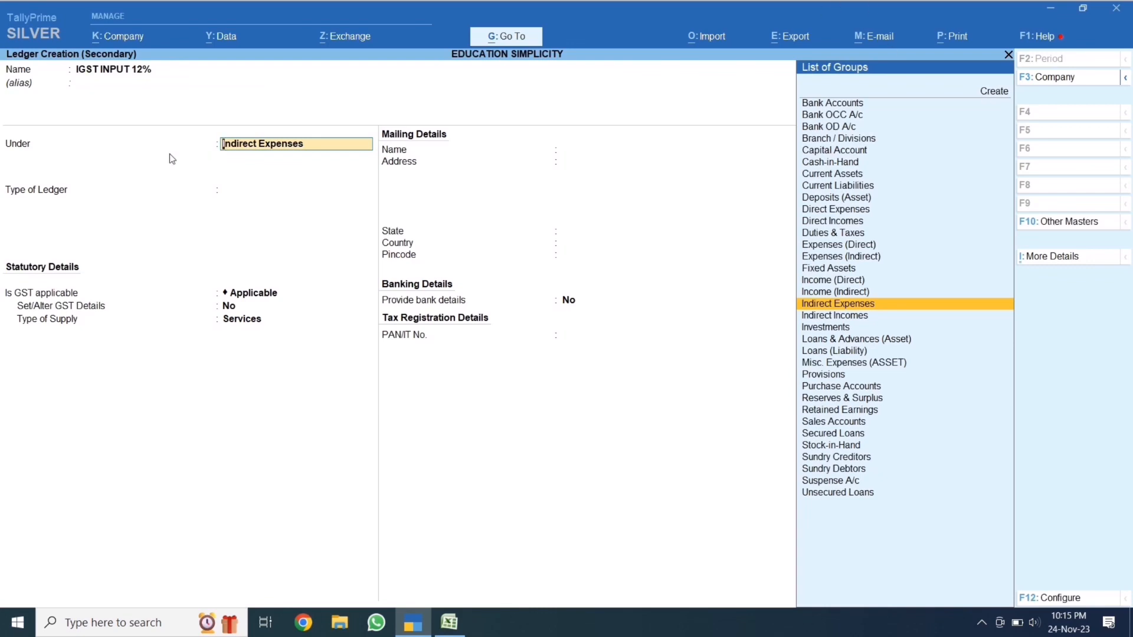
type("dut")
key("Return")
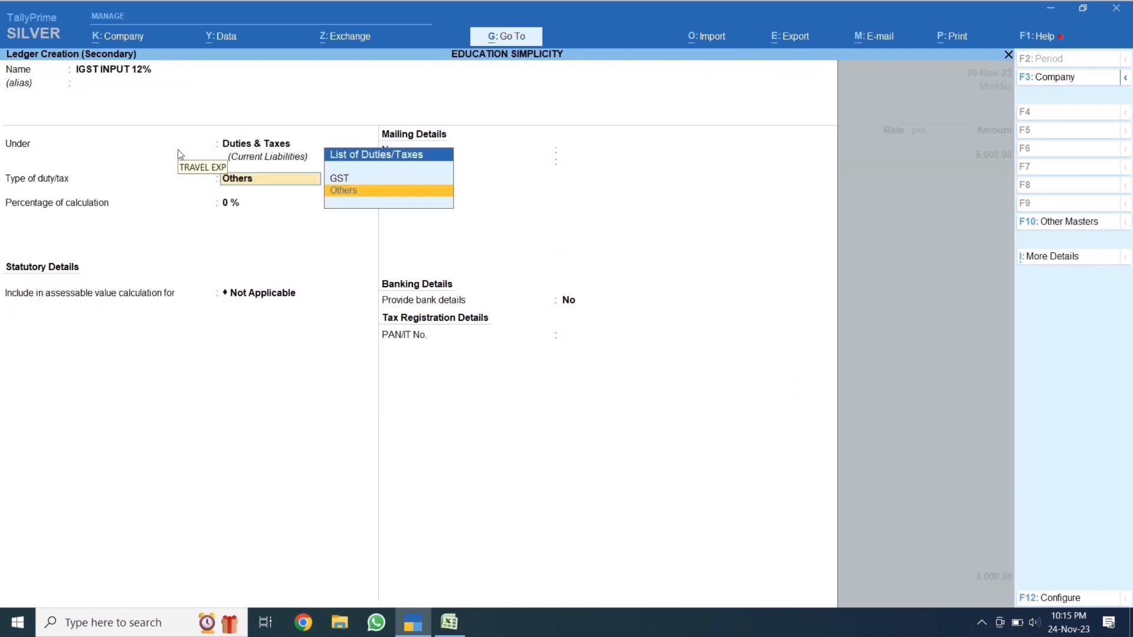
Set IGST INPUT 12% to duty type GST, tax type Integrated Tax and 12% calculation
key("Up")
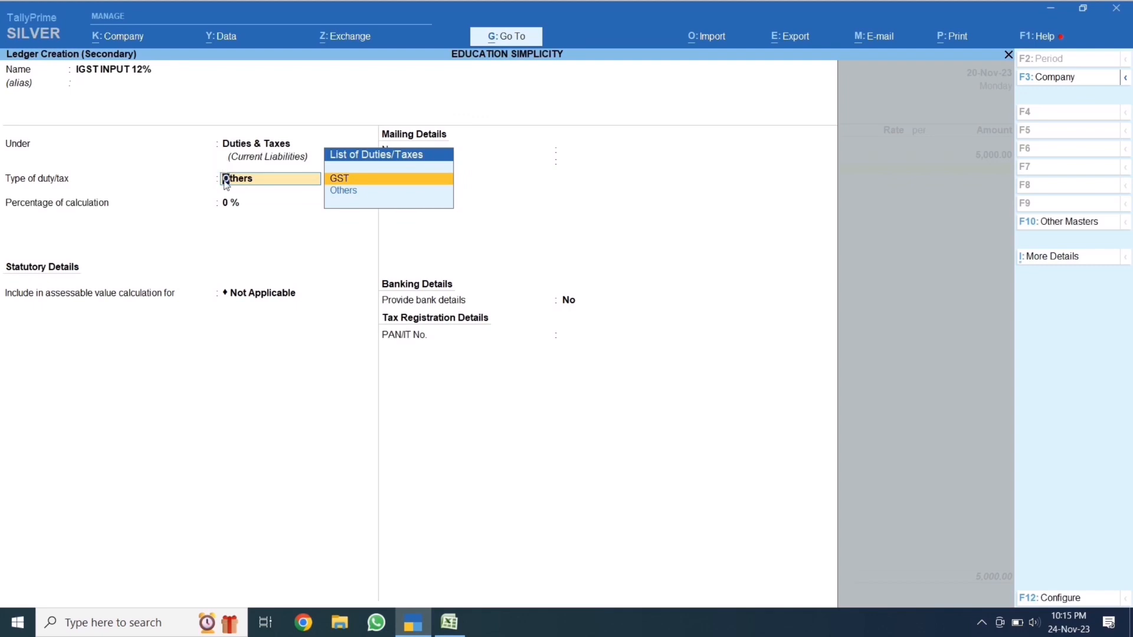
key("Return")
key("Down")
key("Down")
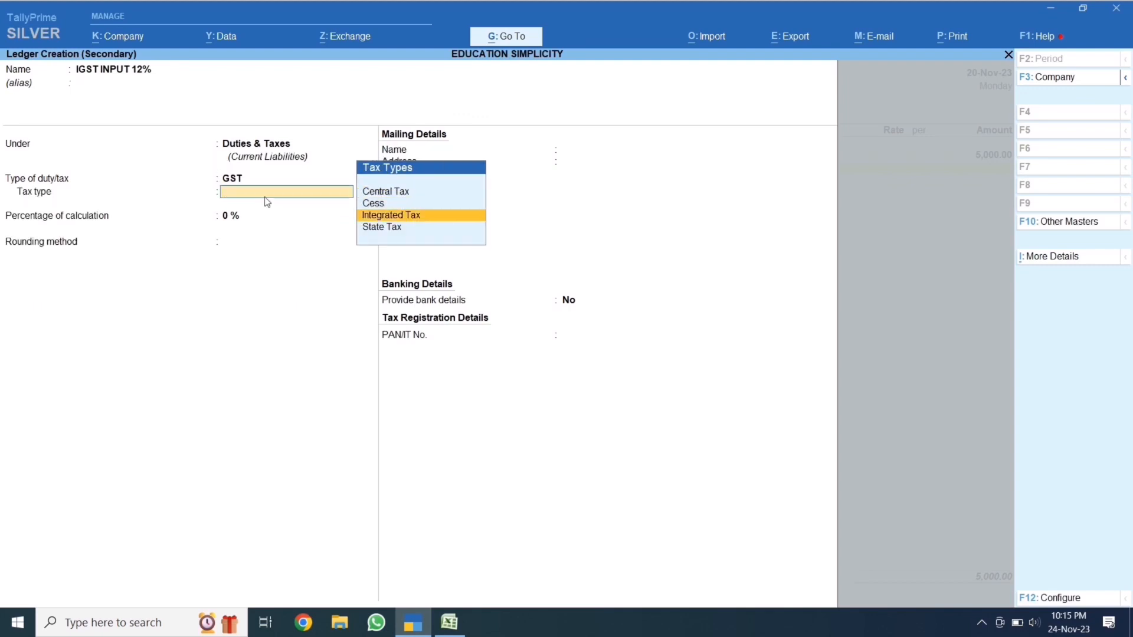
key("Return")
type("12")
key("Return")
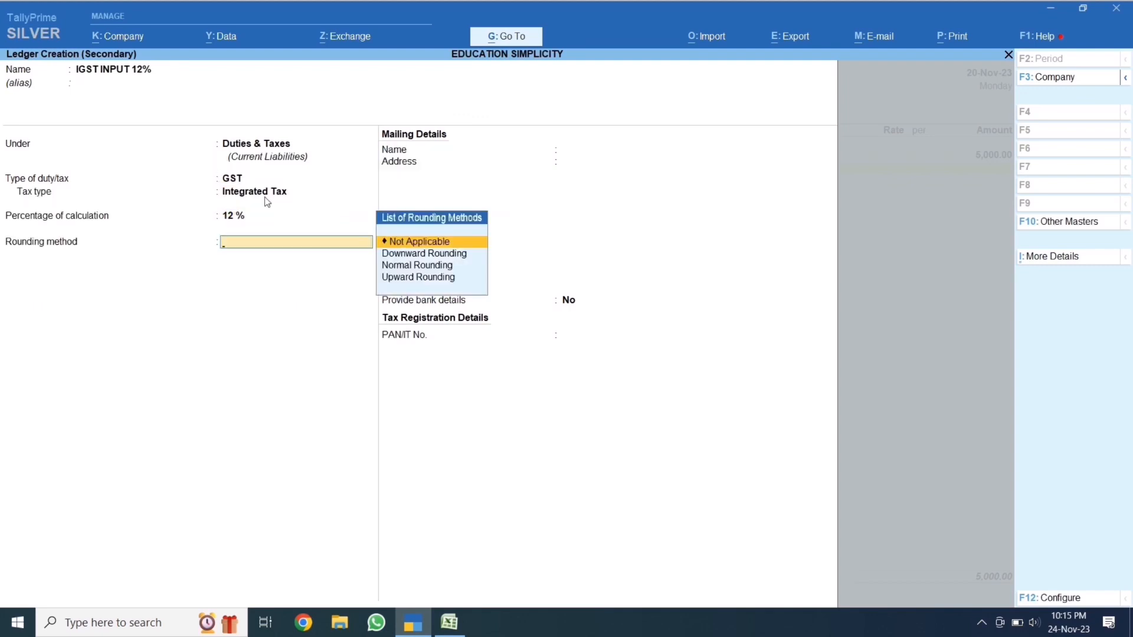
Choose Normal Rounding for IGST INPUT 12%, save the ledger and apply its tax line to the purchase voucher
key("Down")
key("Down")
key("Return")
key("Return")
key("Return")
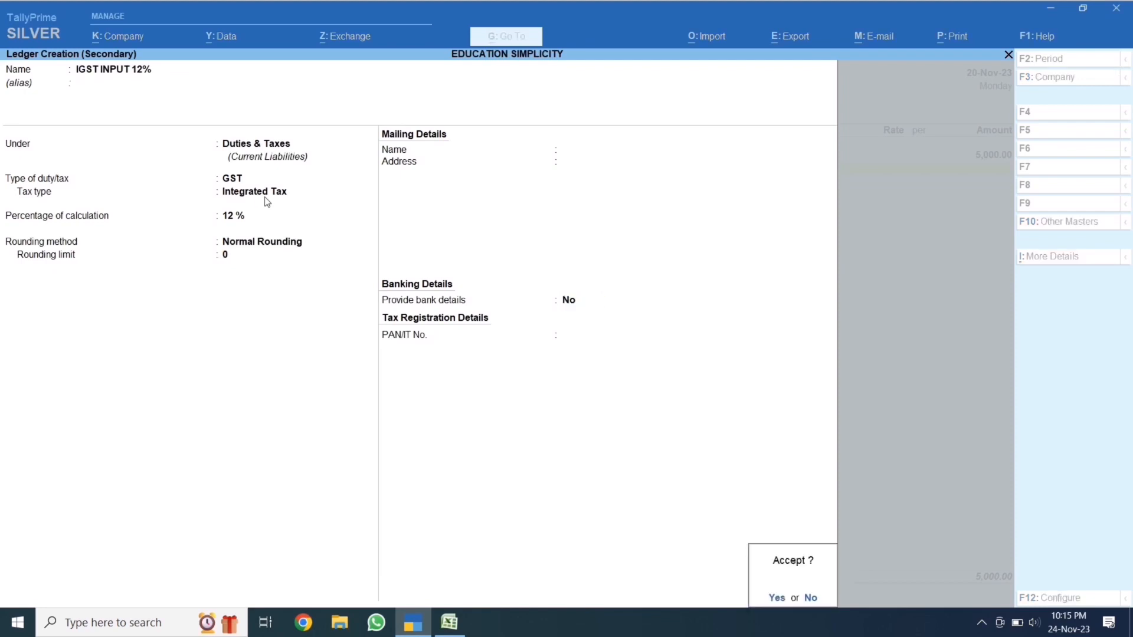
left_click(264, 196)
key("Return")
key("Return")
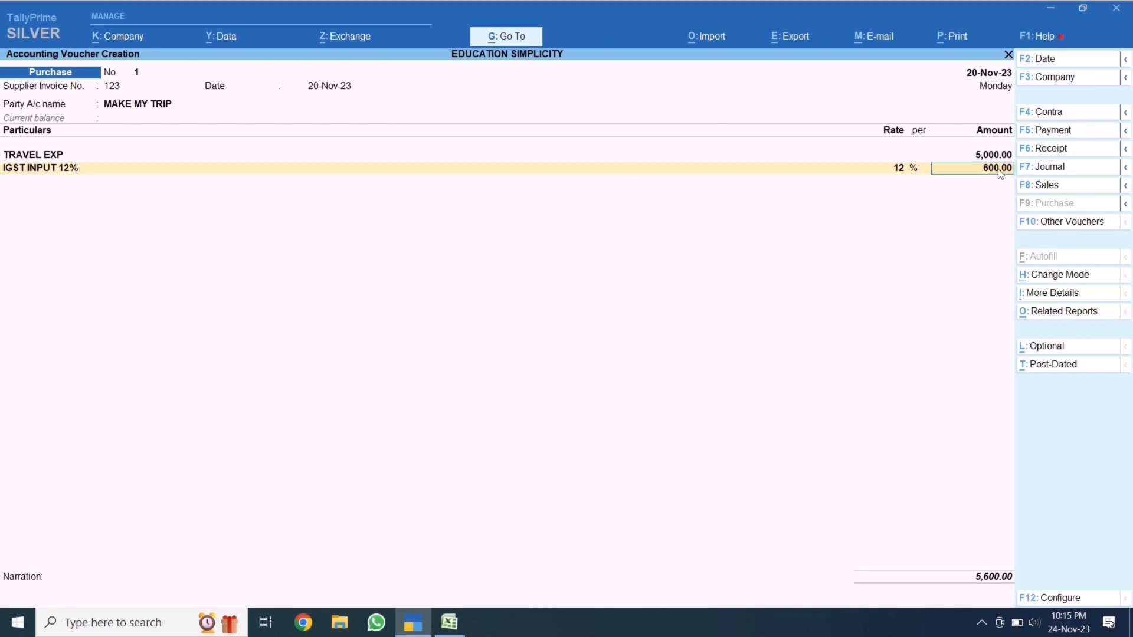
Check the air ticket total in Excel, then allocate MAKE MY TRIP's 5,600 bill On Account and save the purchase voucher
left_click(449, 622)
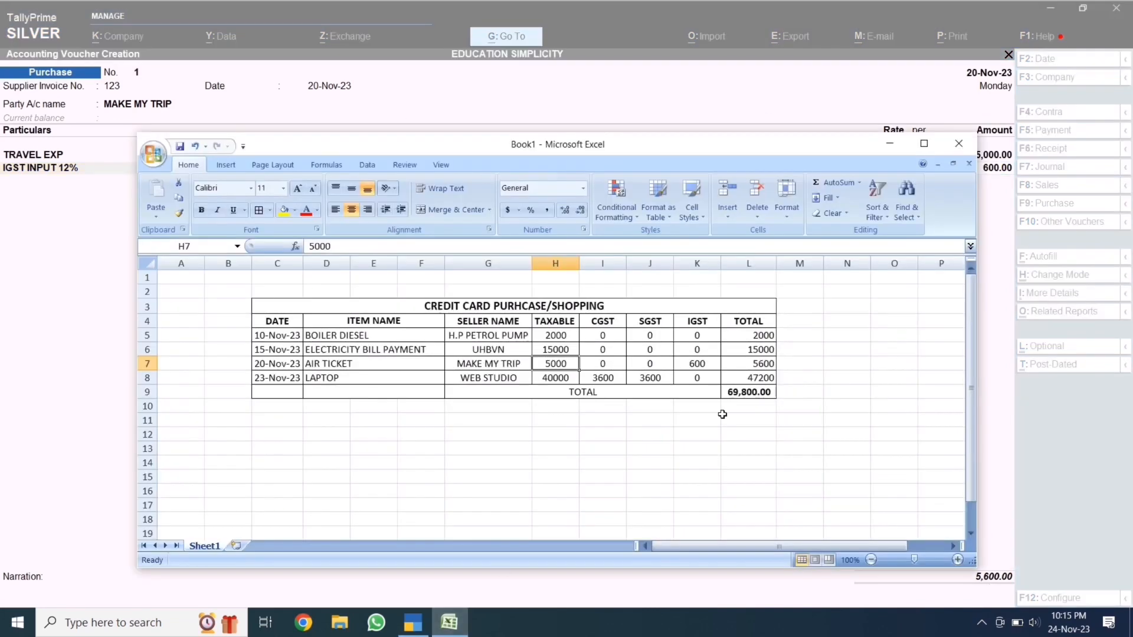
left_click(765, 366)
left_click(54, 270)
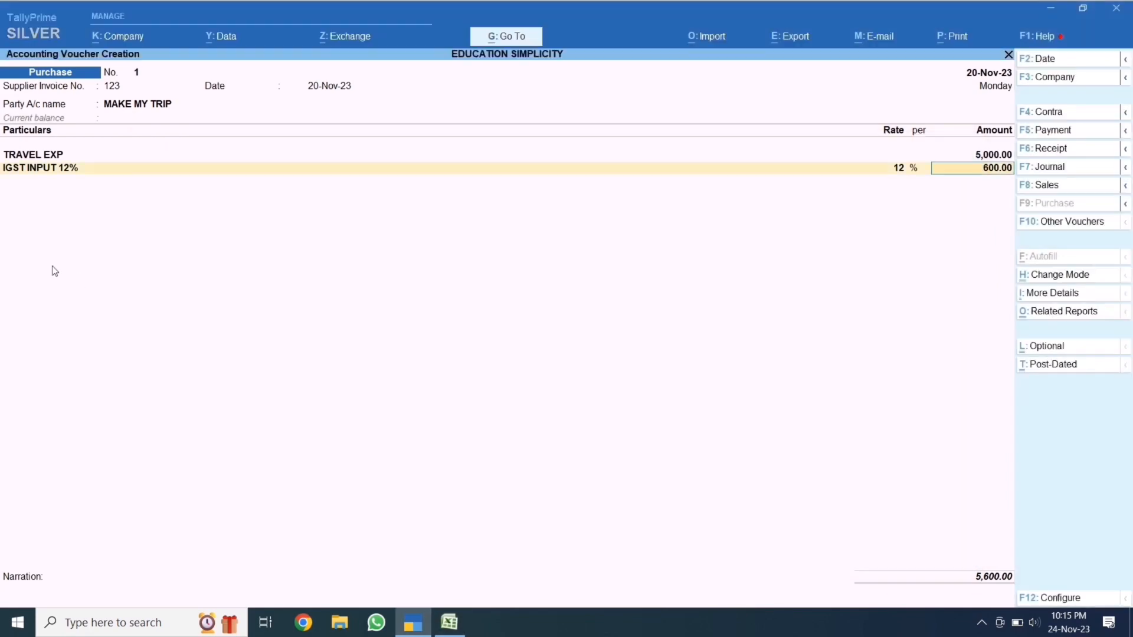
key("Return")
key("Return")
key("Down")
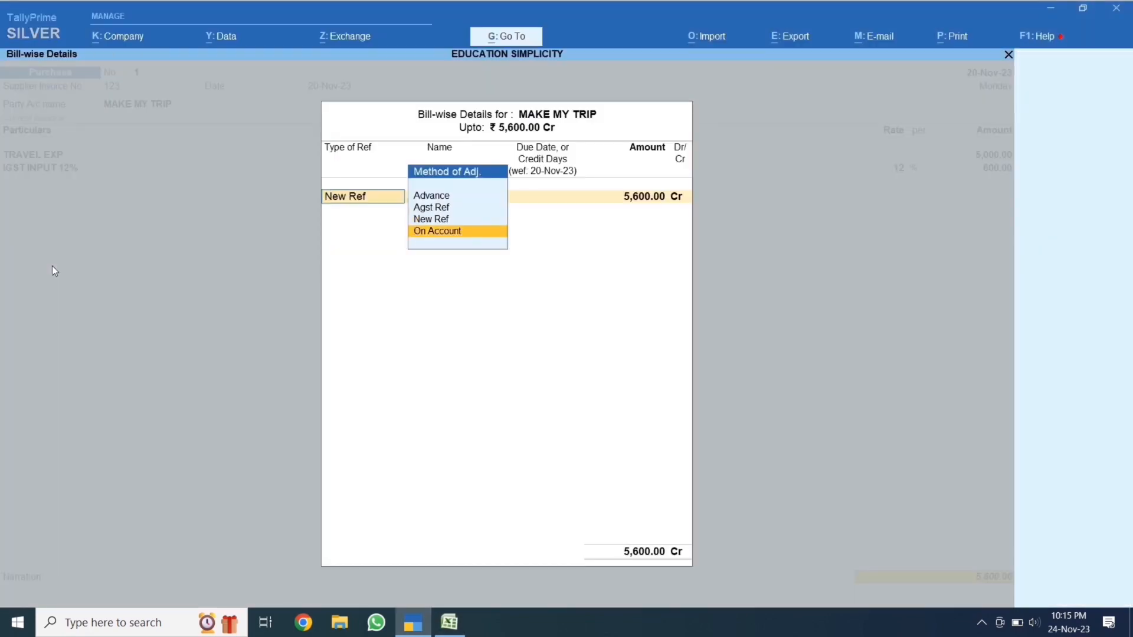
key("Return")
key("Return")
key("Return")
key("Return")
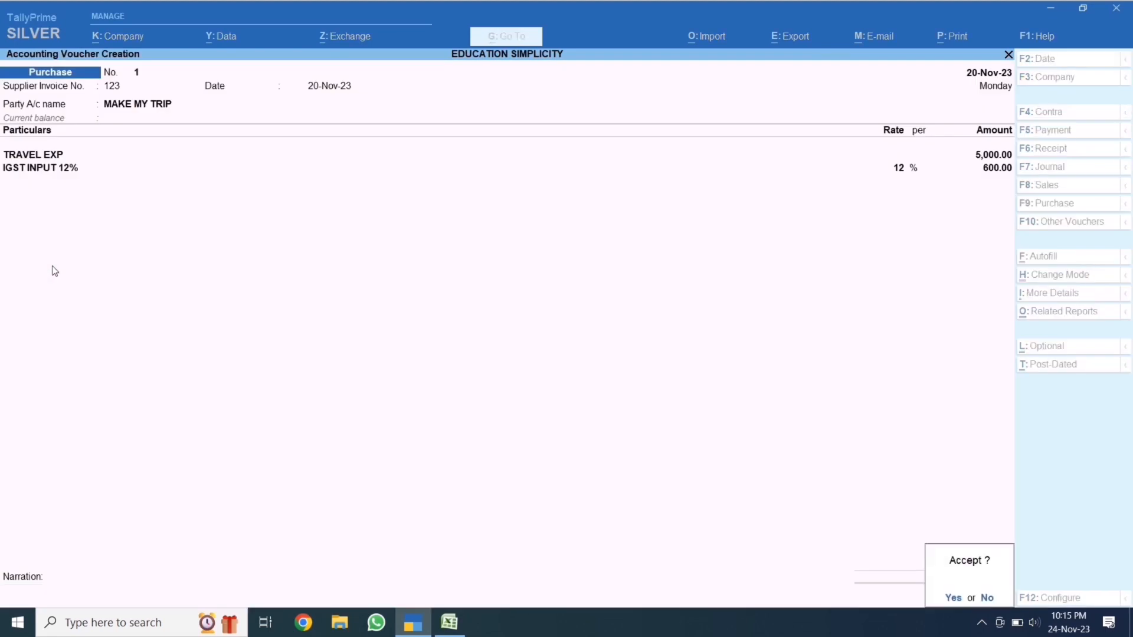
key("Return")
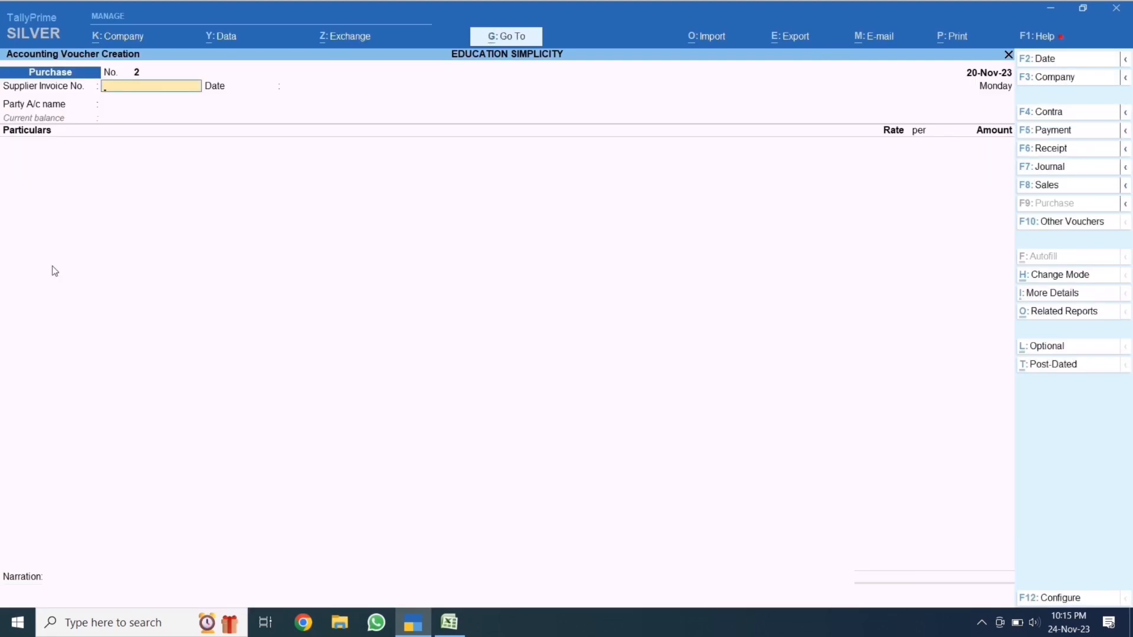
Start a journal voucher debiting MAKE MY TRIP with 5,600, allocated On Account
left_click(1063, 176)
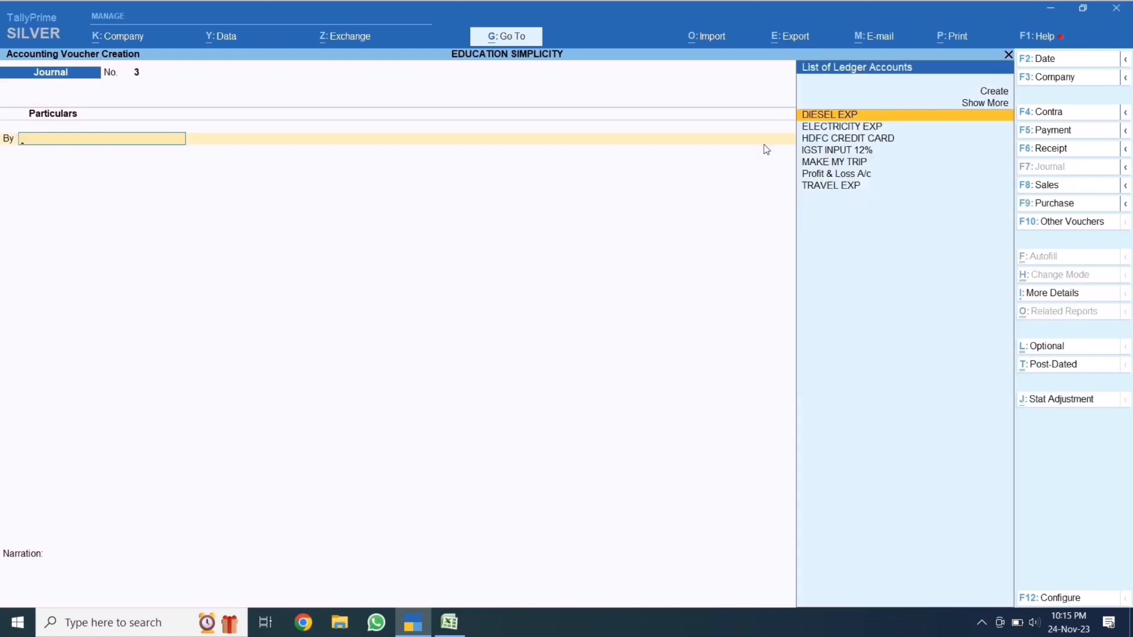
key("Down")
key("Down")
key("Down")
key("Down")
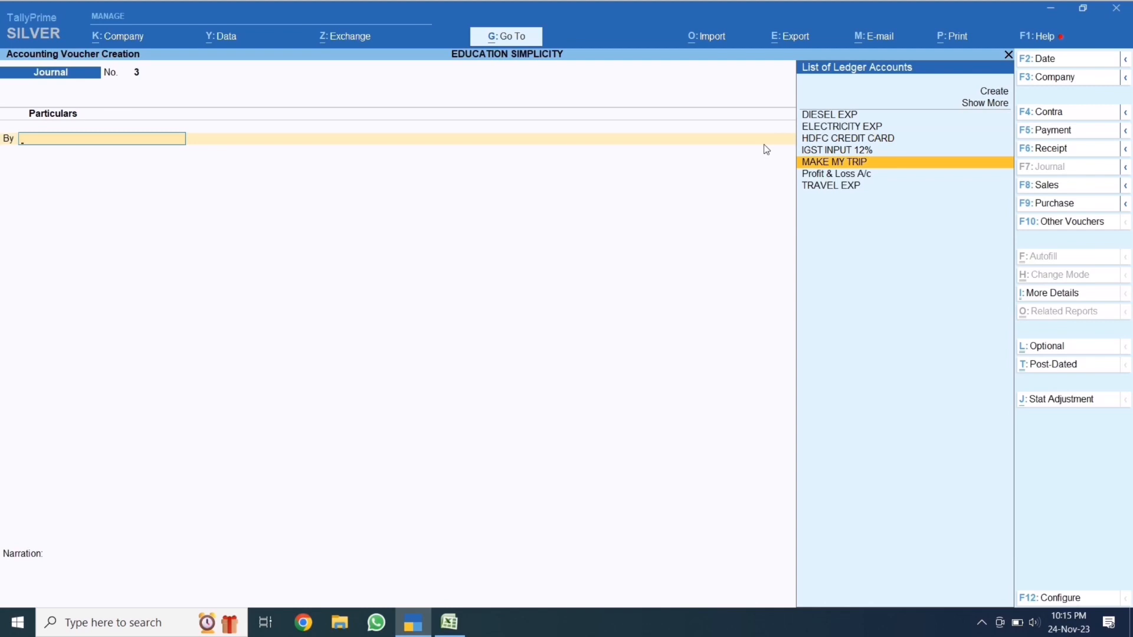
key("Return")
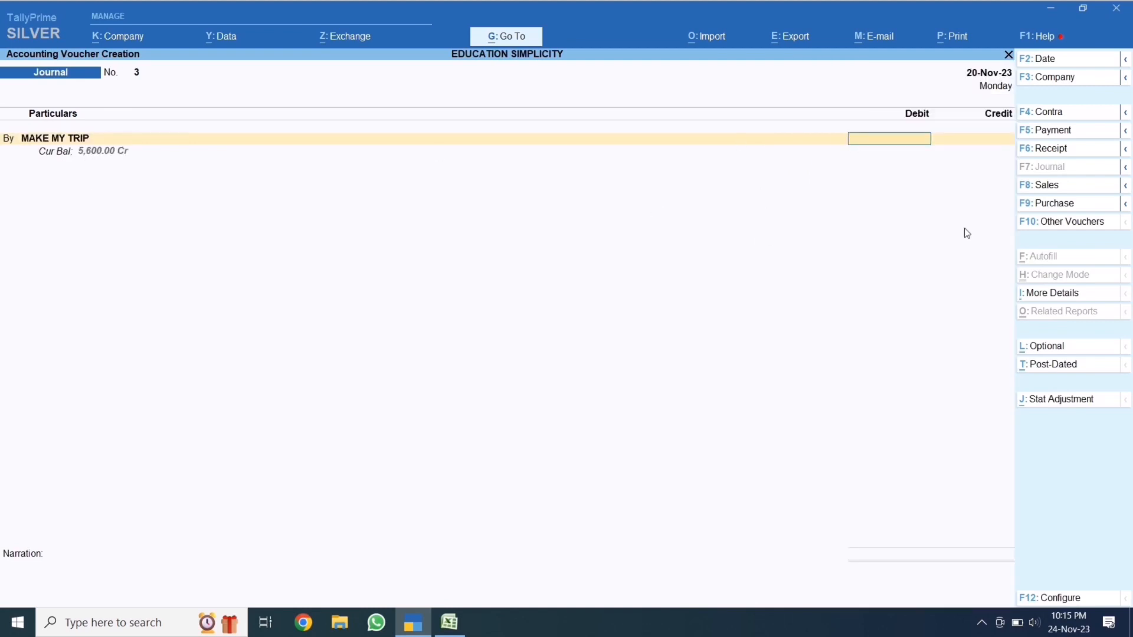
type("5600")
key("Return")
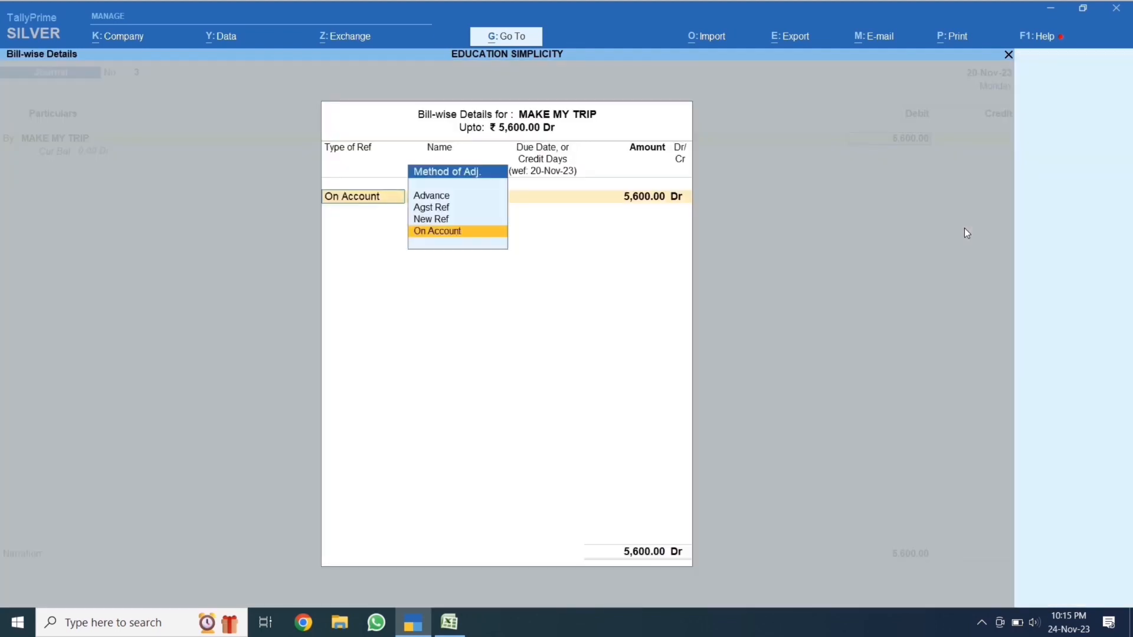
key("Return")
key("Return")
key("Return")
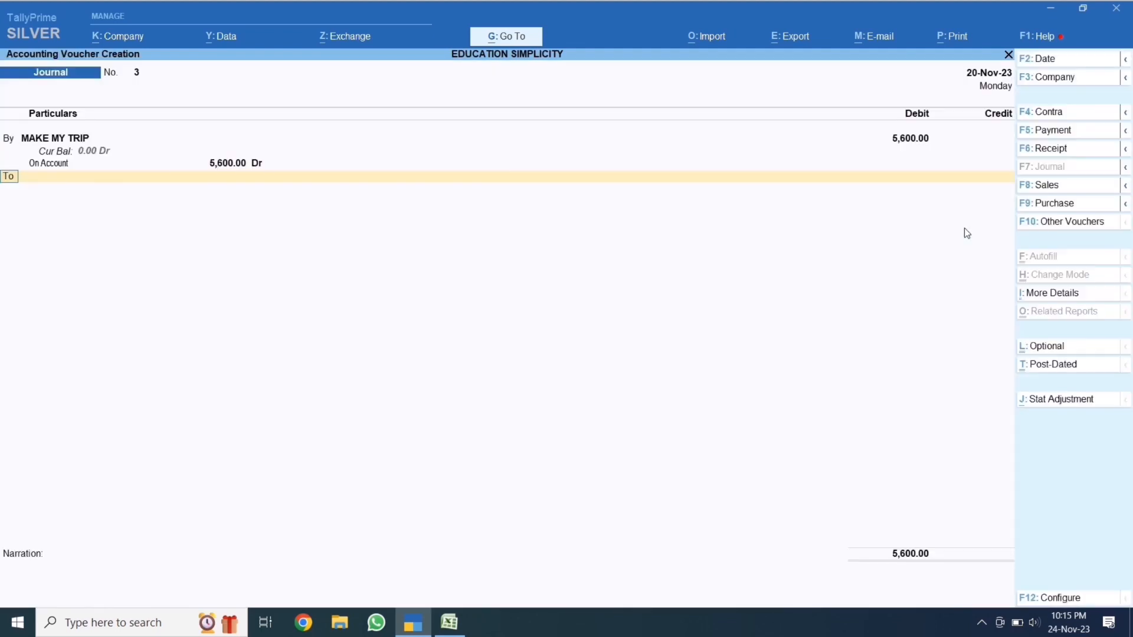
Credit HDFC CREDIT CARD with 5,600 in the journal and save the voucher
left_click(10, 179)
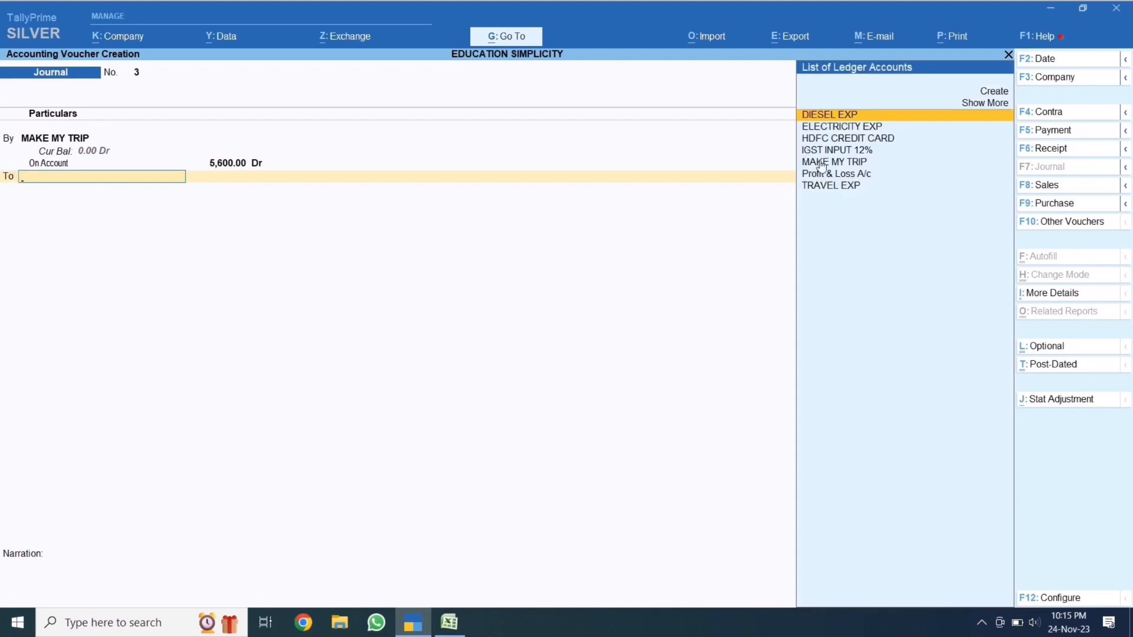
key("Down")
key("Down")
left_click(844, 139)
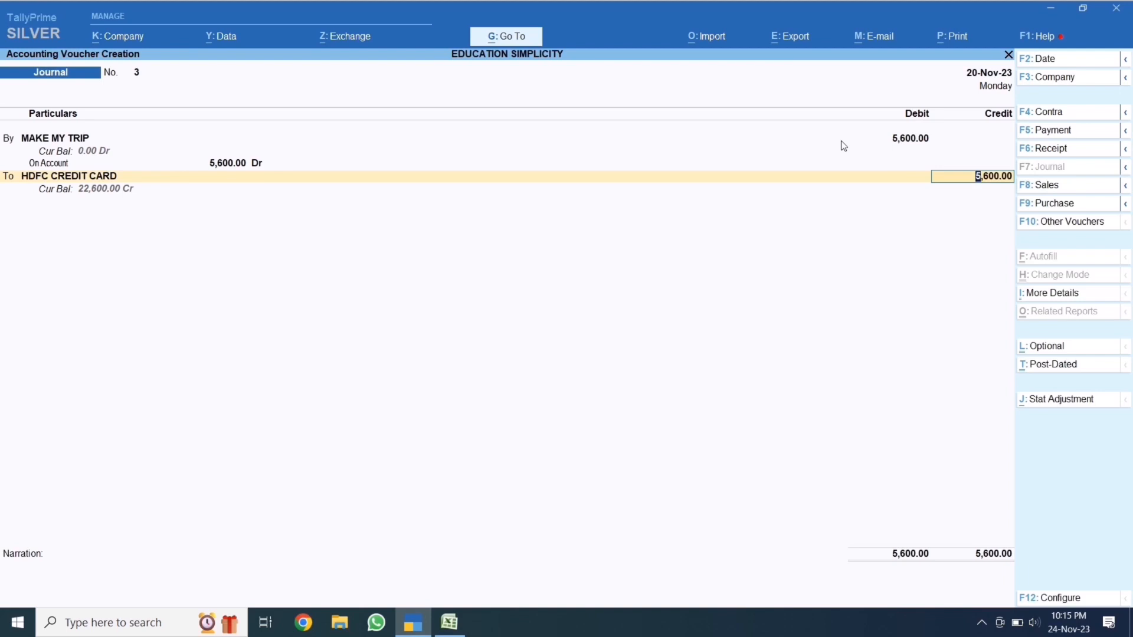
key("Return")
key("Return")
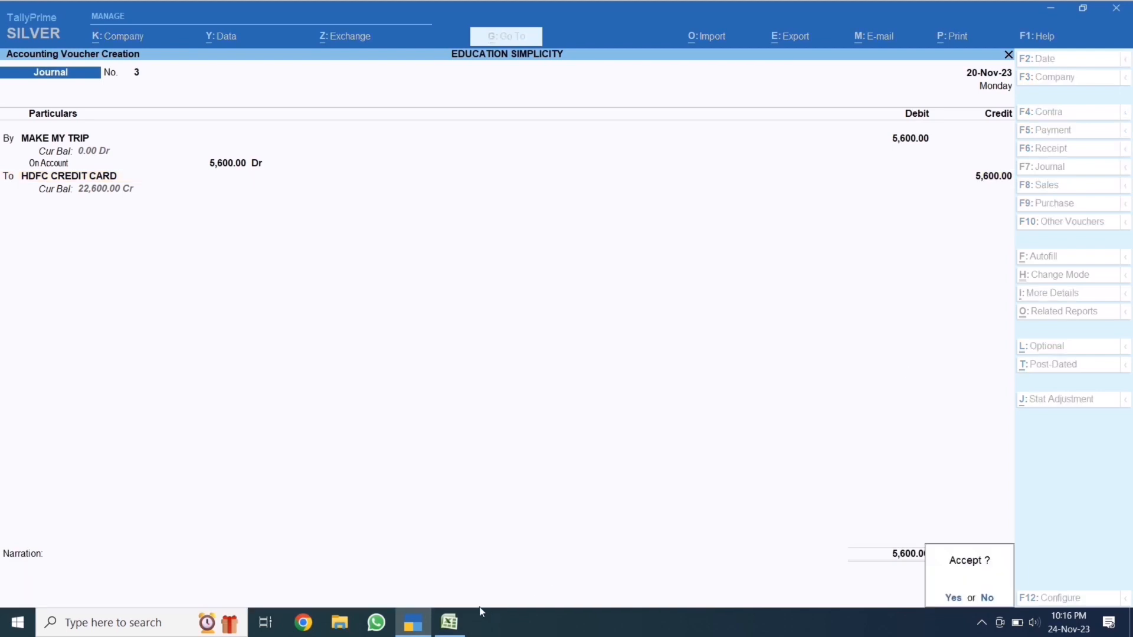
left_click(449, 623)
left_click(5, 302)
key("Return")
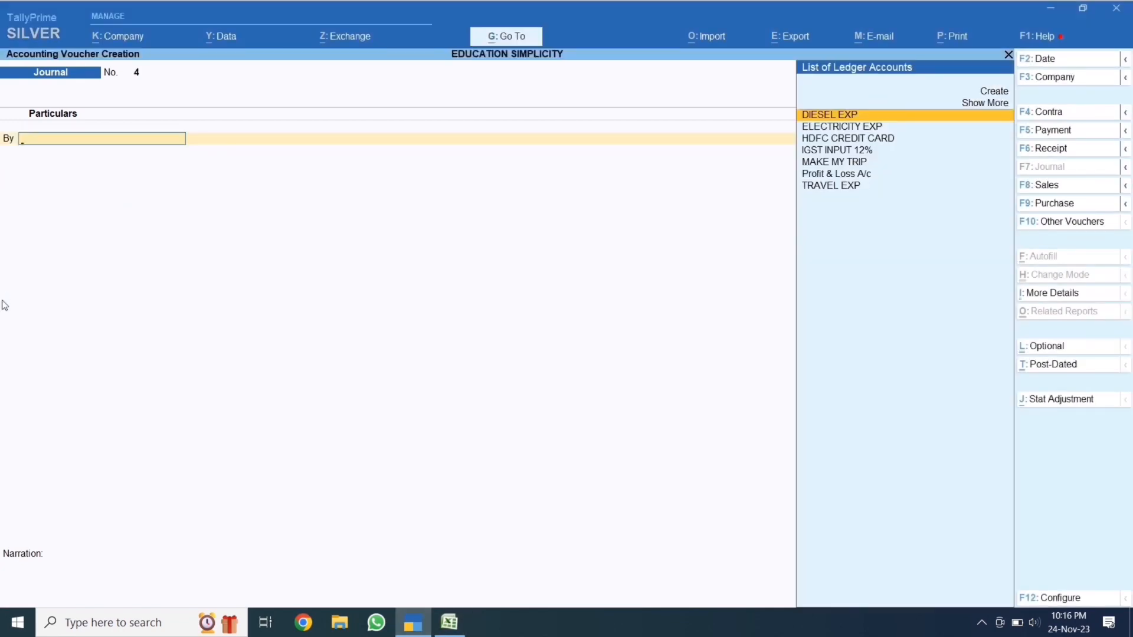
Examine the laptop purchase row in Excel, covering its date, seller, CGST and SGST formulas and total
left_click(446, 621)
left_click(303, 379)
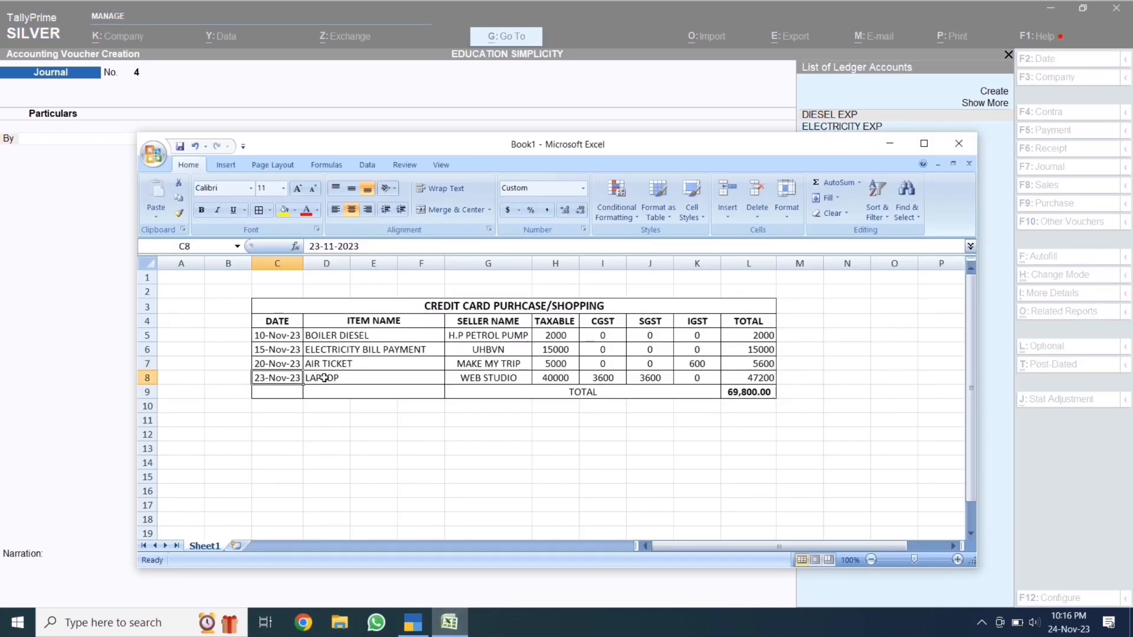
key("Right")
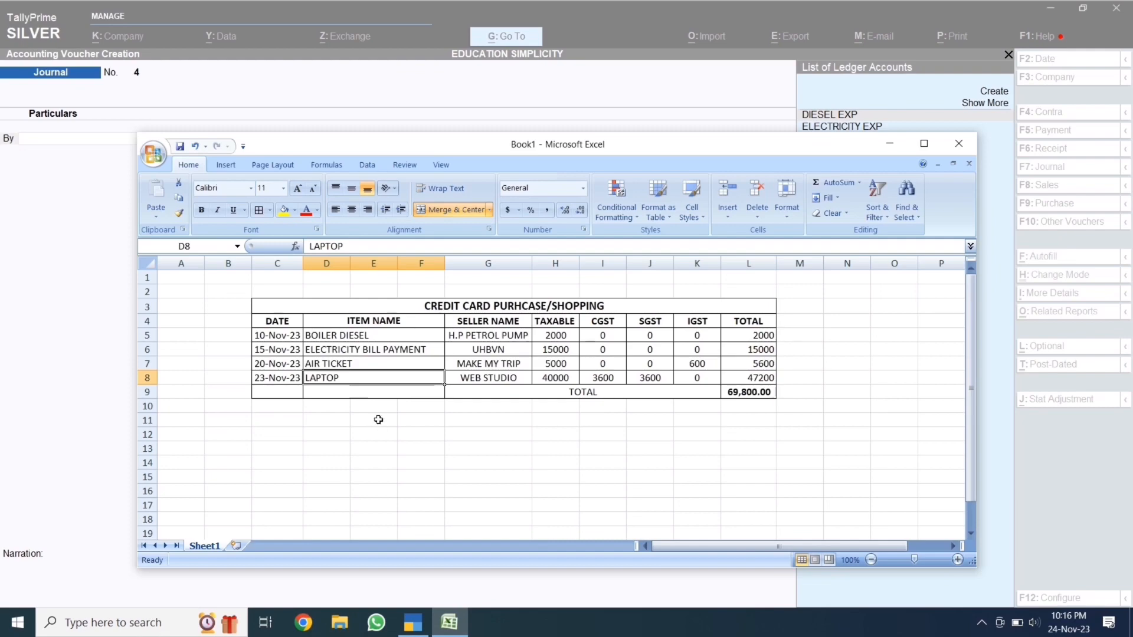
left_click(478, 378)
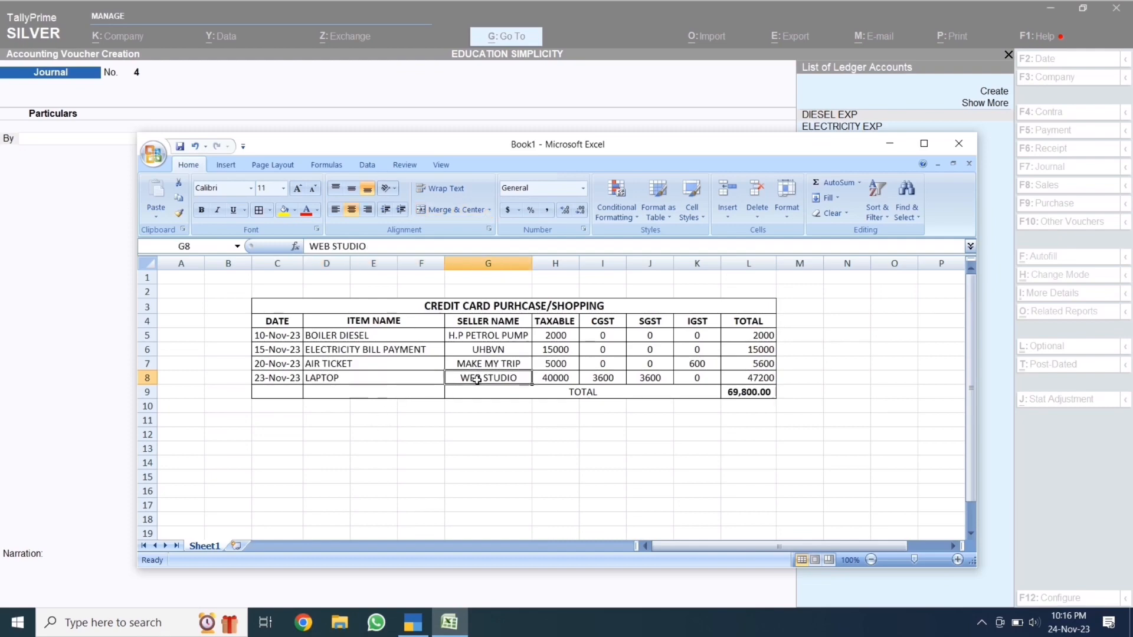
left_click(635, 386)
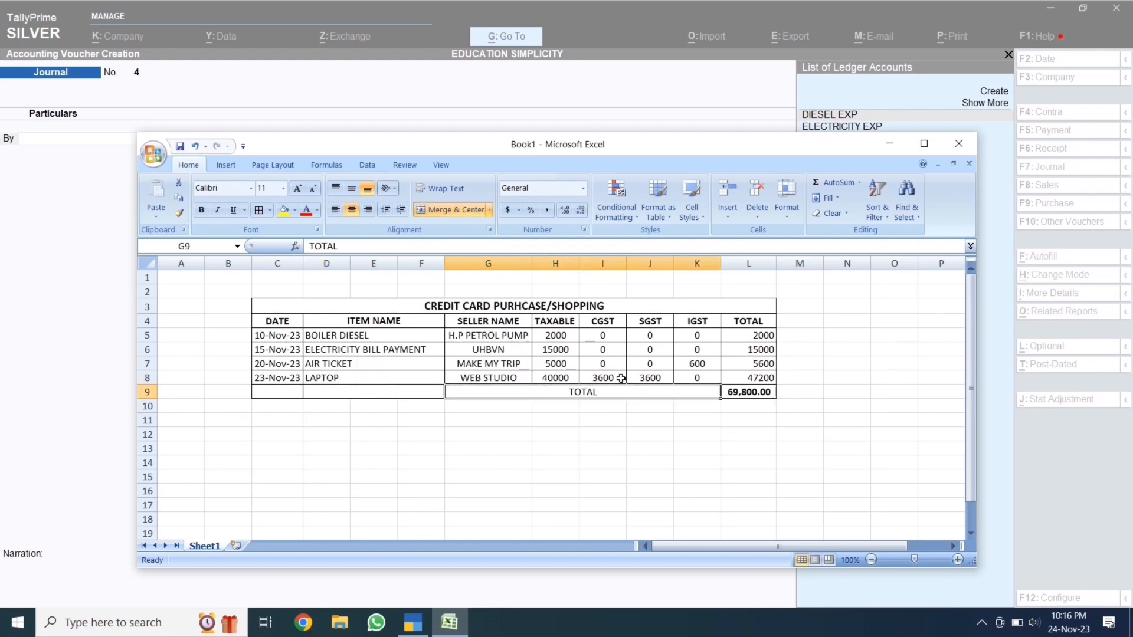
left_click(611, 378)
left_click(637, 376)
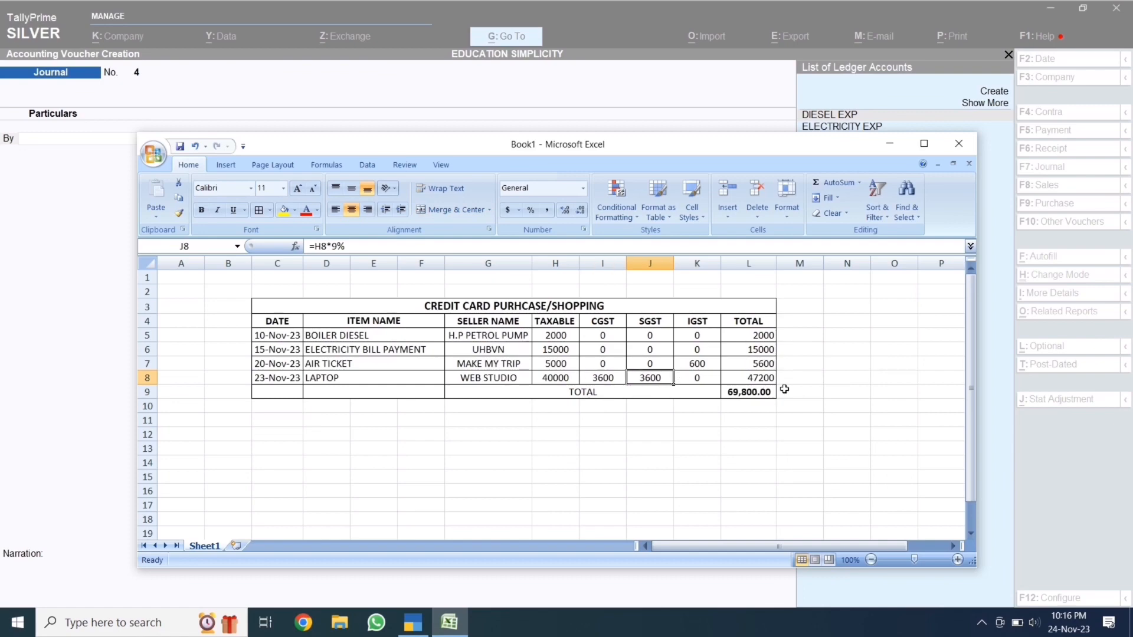
left_click(746, 377)
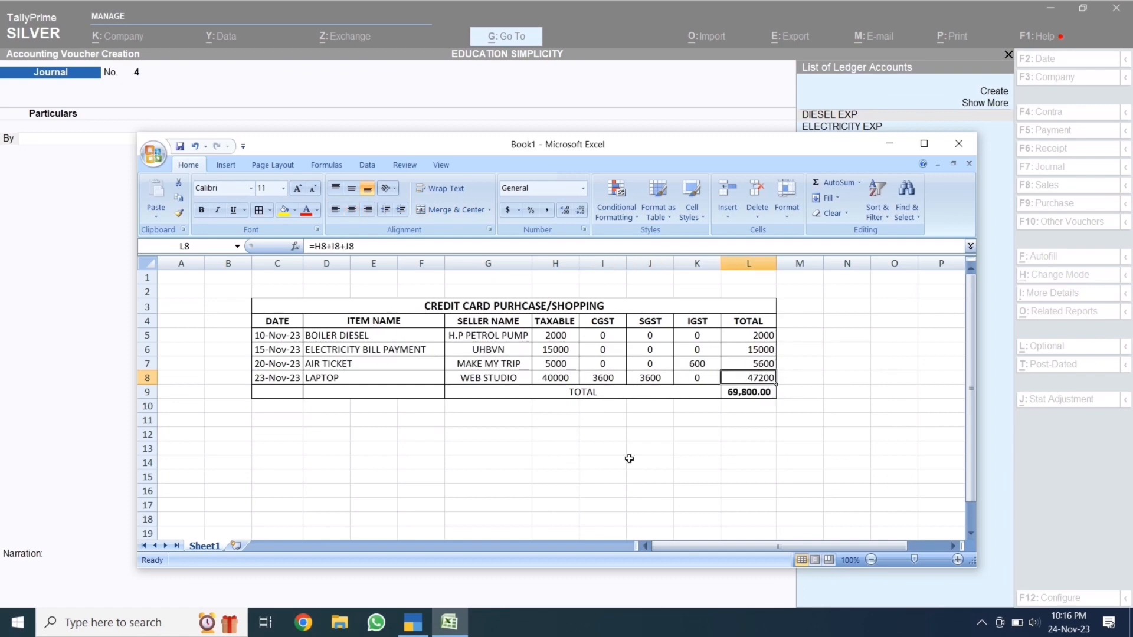
Start a purchase voucher with supplier invoice number 785 and check the laptop's purchase date in Excel
left_click(87, 288)
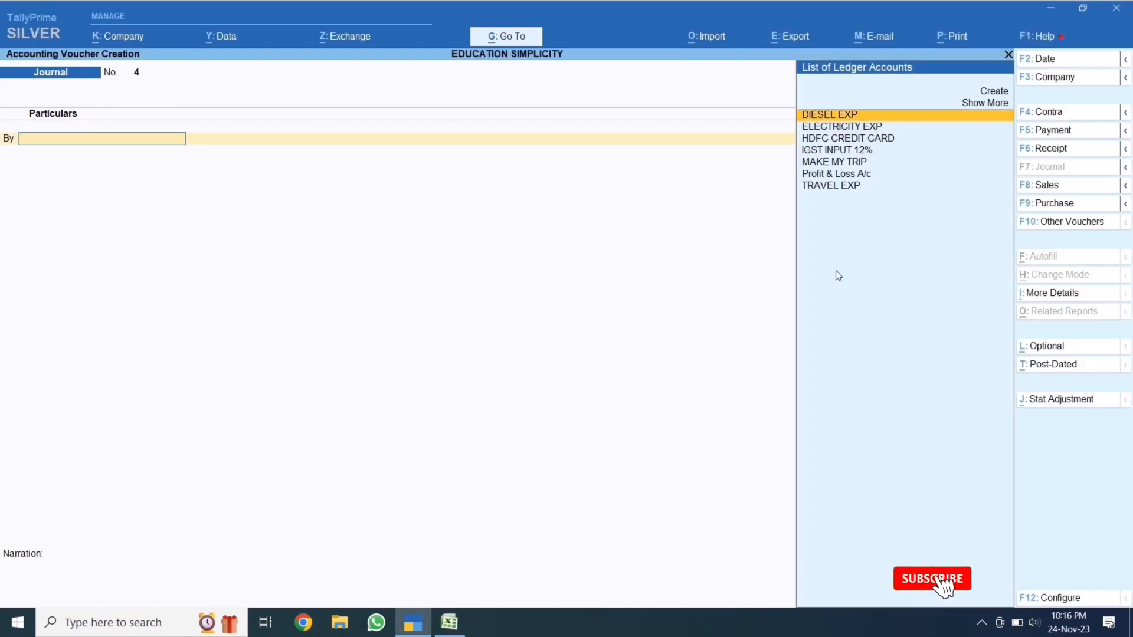
left_click(449, 622)
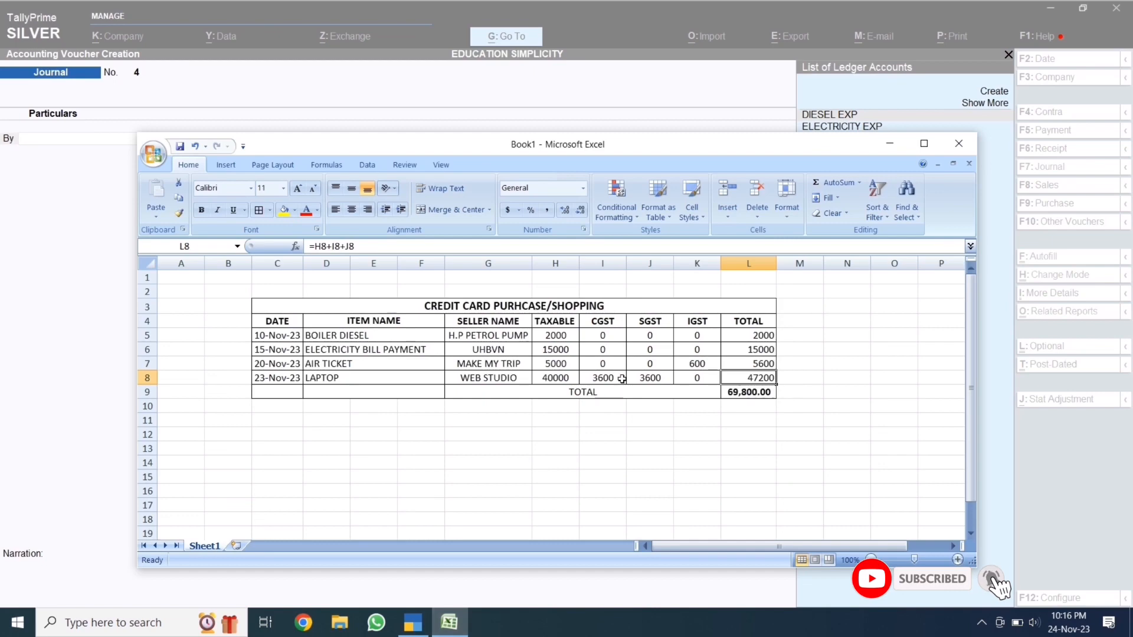
left_click(65, 303)
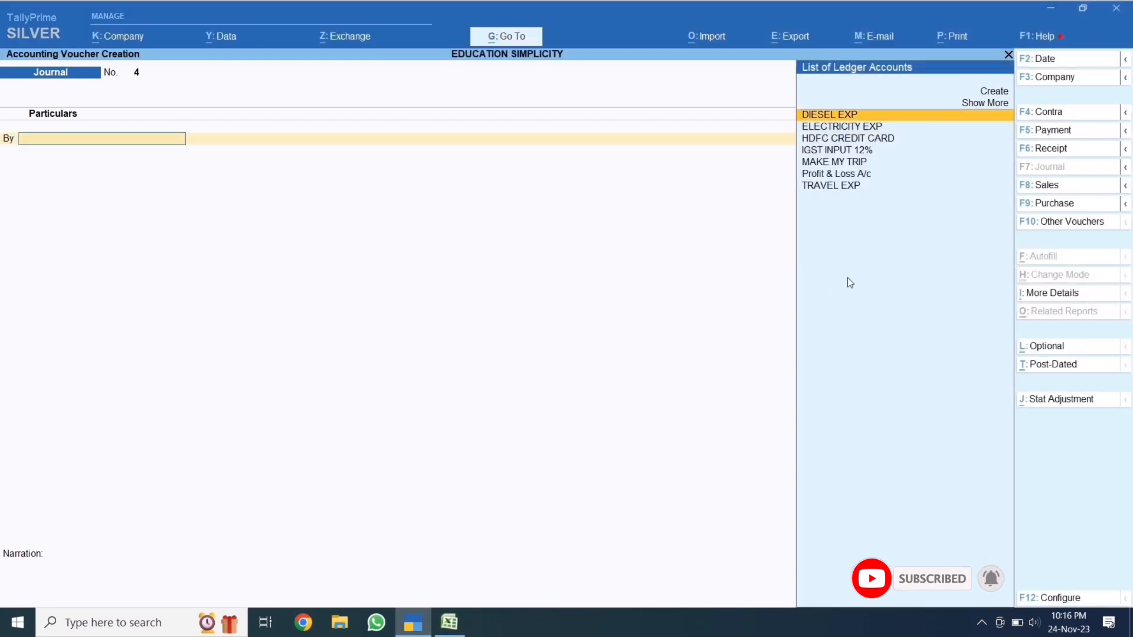
left_click(1074, 207)
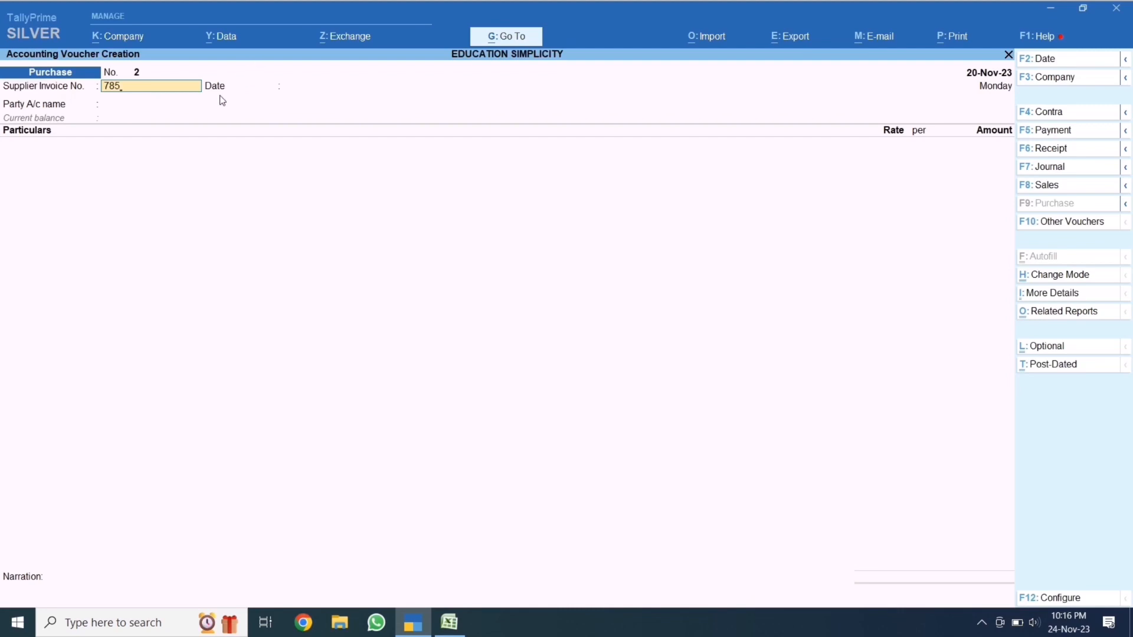
left_click(453, 622)
left_click(296, 382)
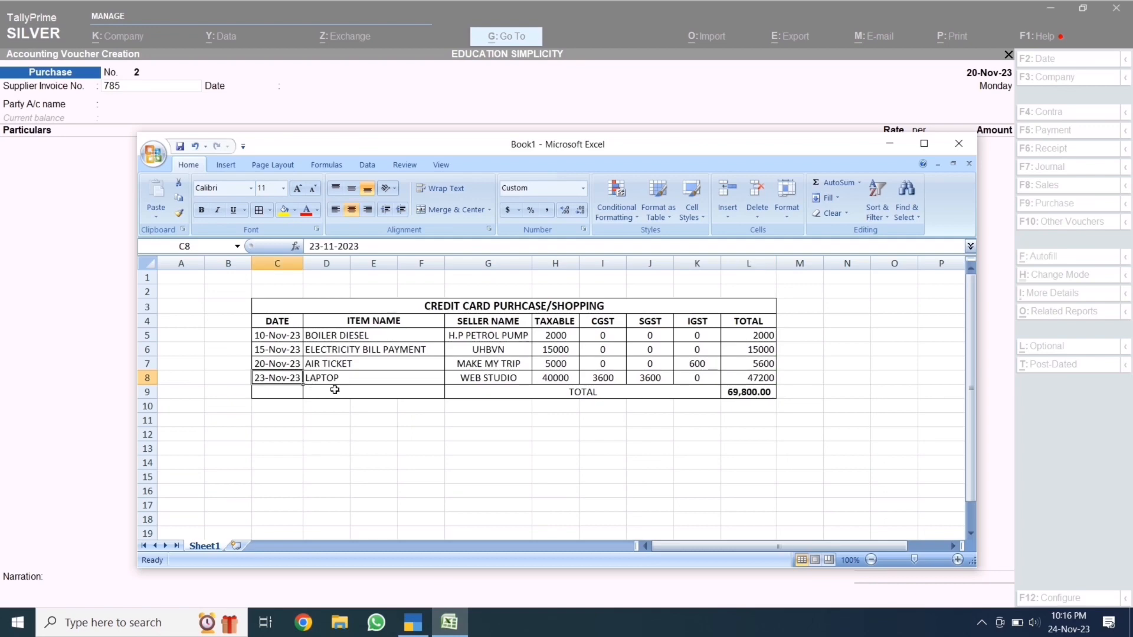
left_click(73, 240)
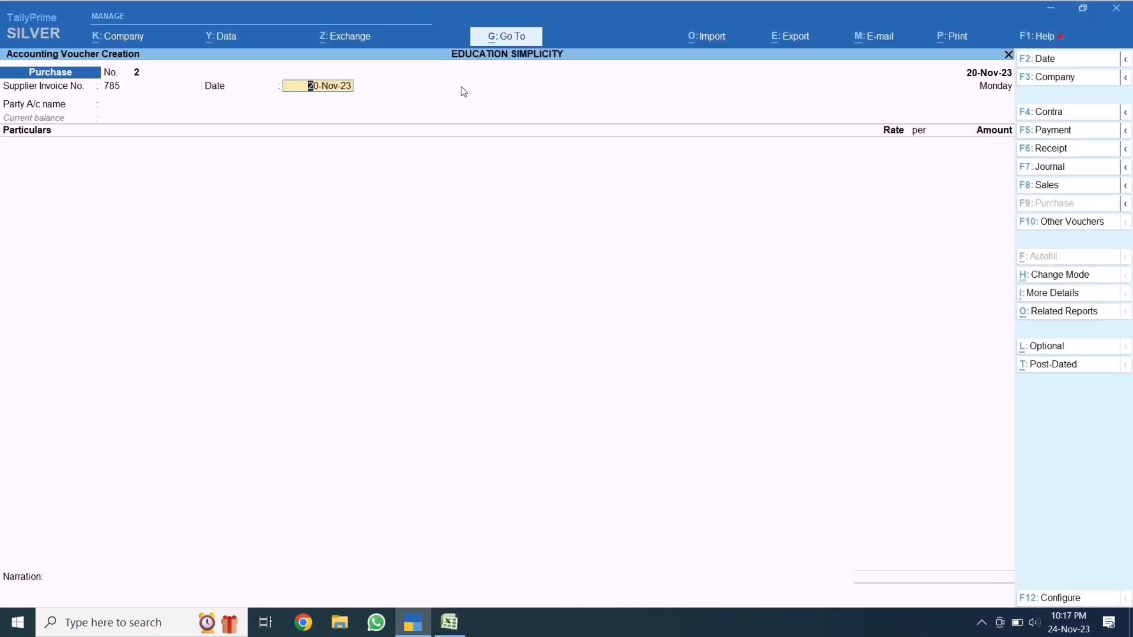
Set both the purchase voucher date and the supplier invoice date to 23-Nov-23
key("F2")
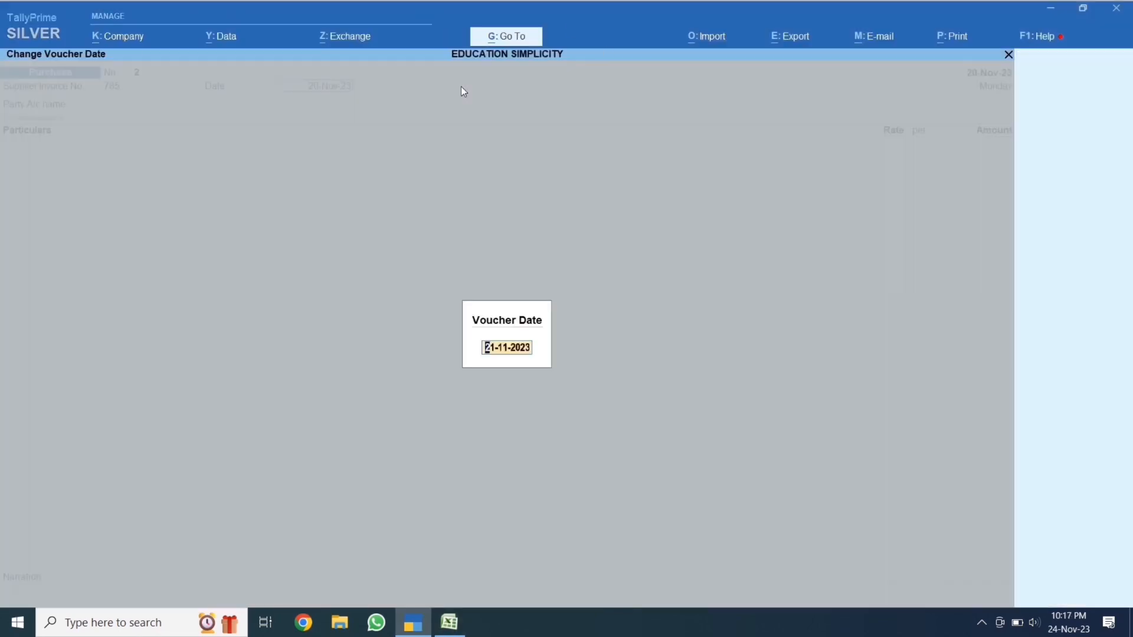
type("23-11")
key("Return")
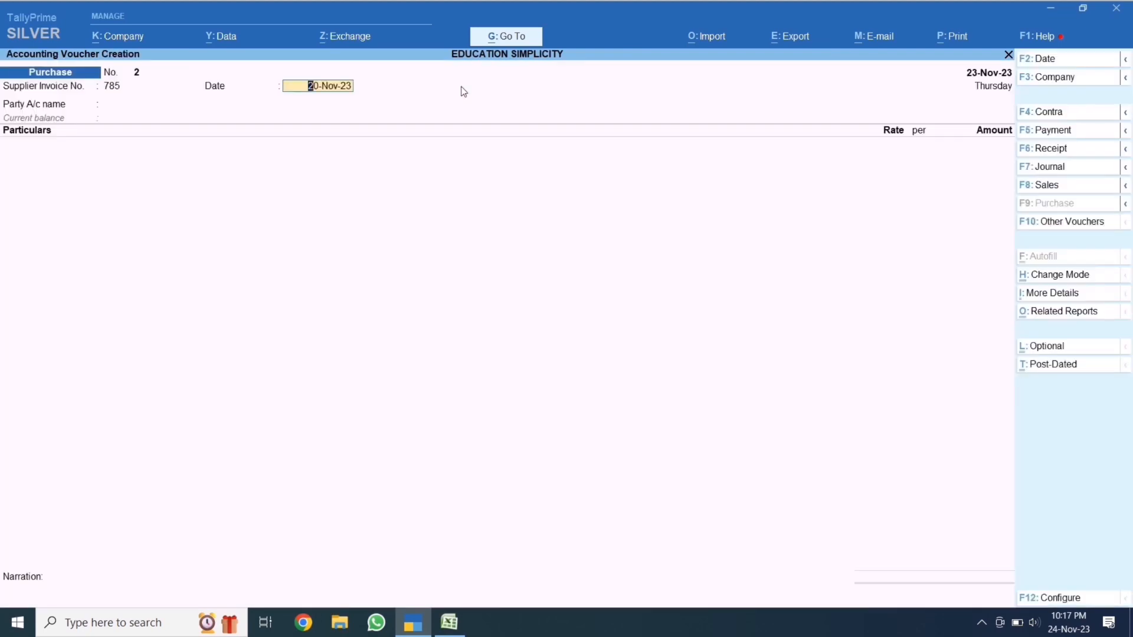
type("23")
key("Return")
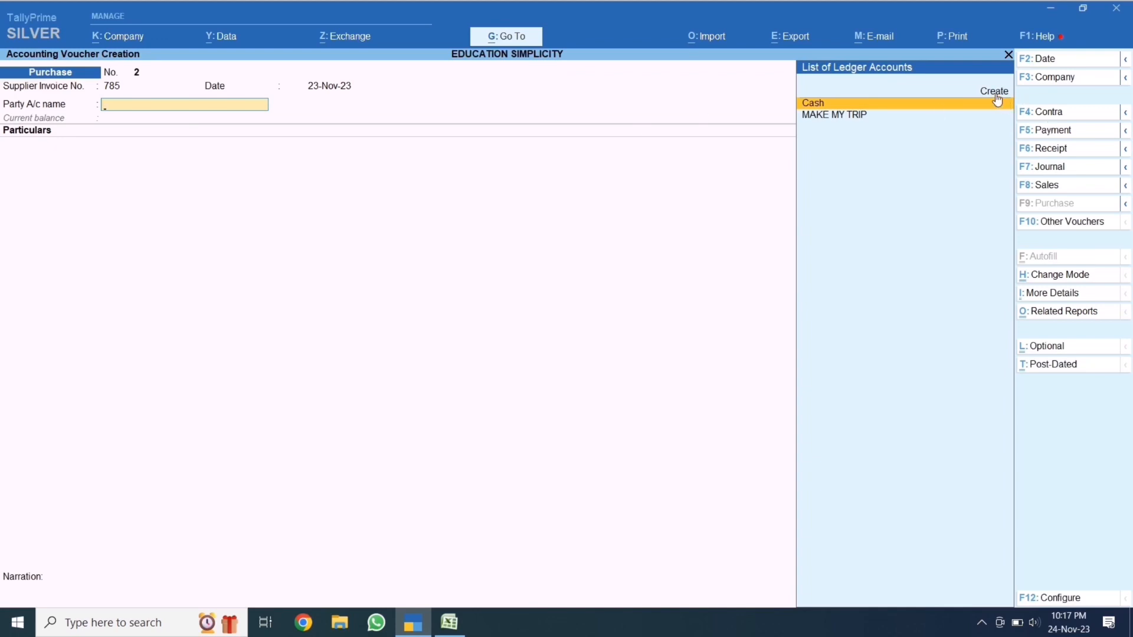
Check the laptop seller in Excel and create a party ledger named WEB STUDIO under Sundry Creditors, maintaining balances bill-by-bill
left_click(453, 624)
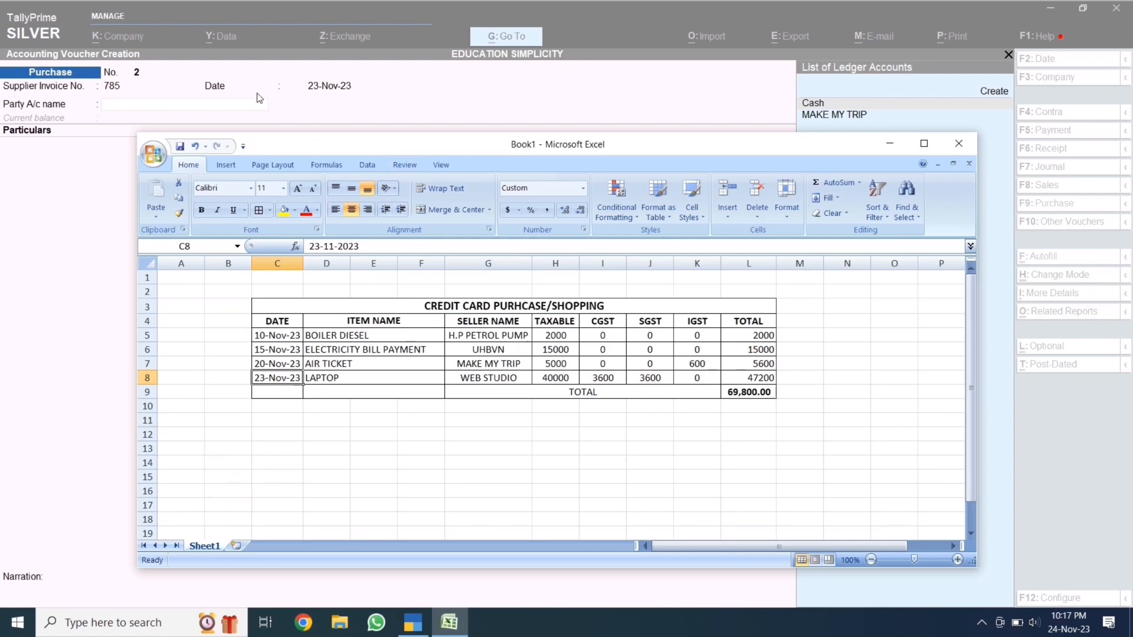
left_click(260, 98)
key("Return")
key("Return")
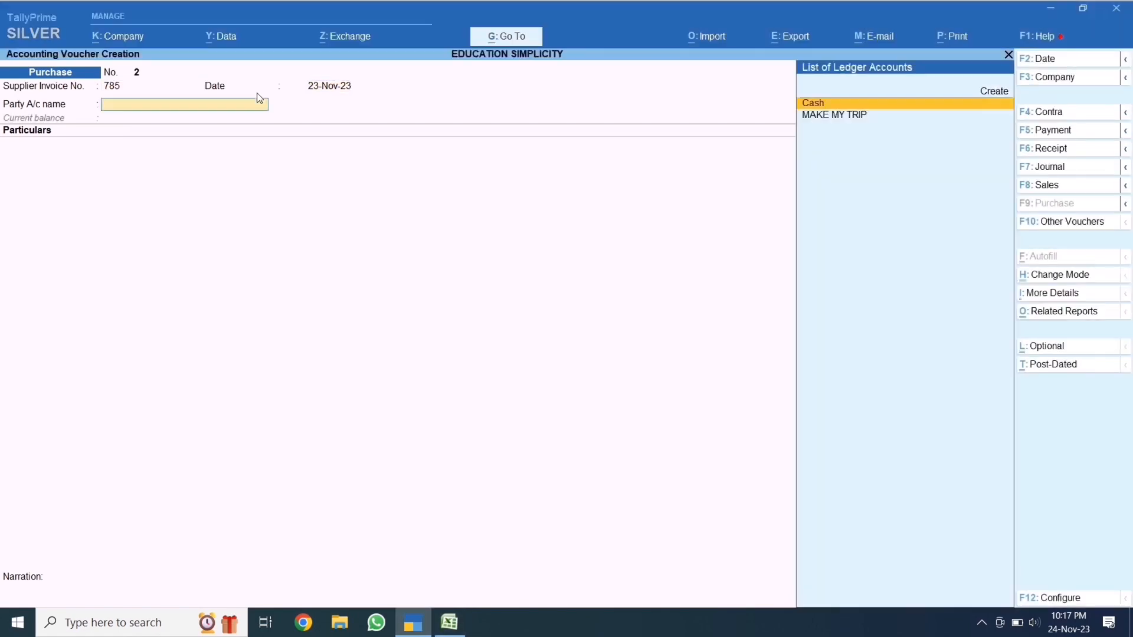
key("Up")
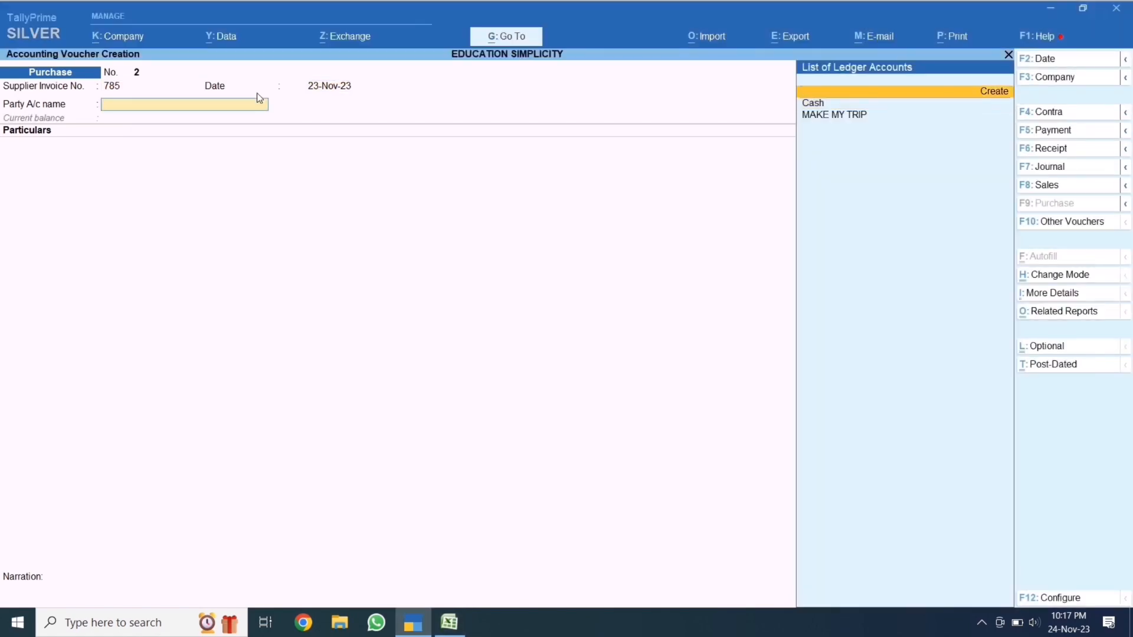
key("Return")
type("WEB STU")
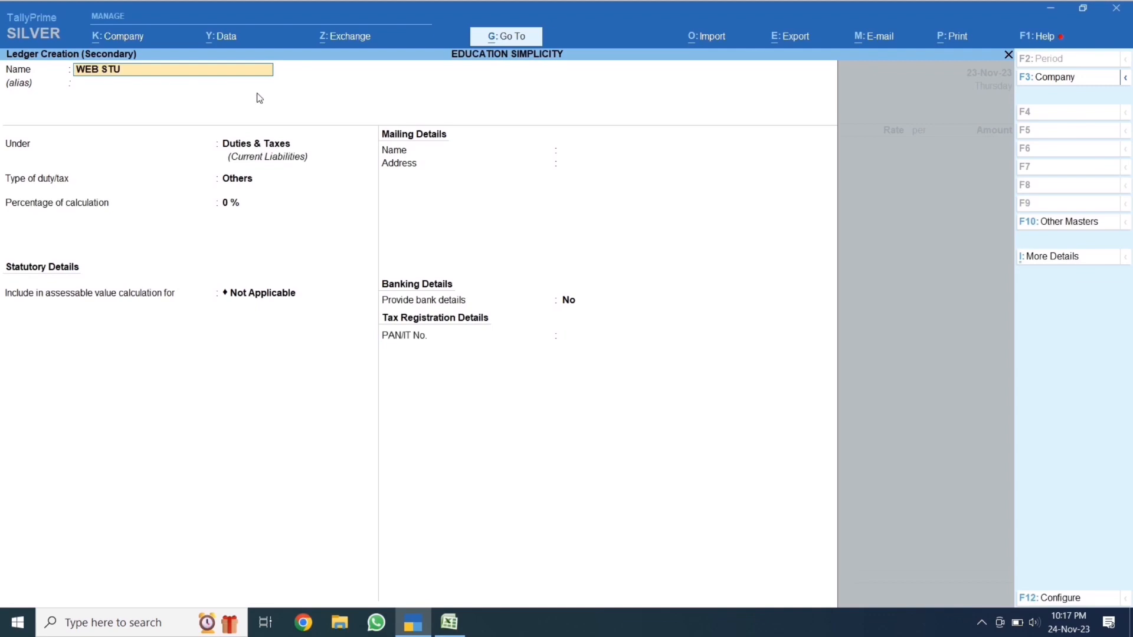
type("DIA")
key("Return")
key("Return")
type("CRE")
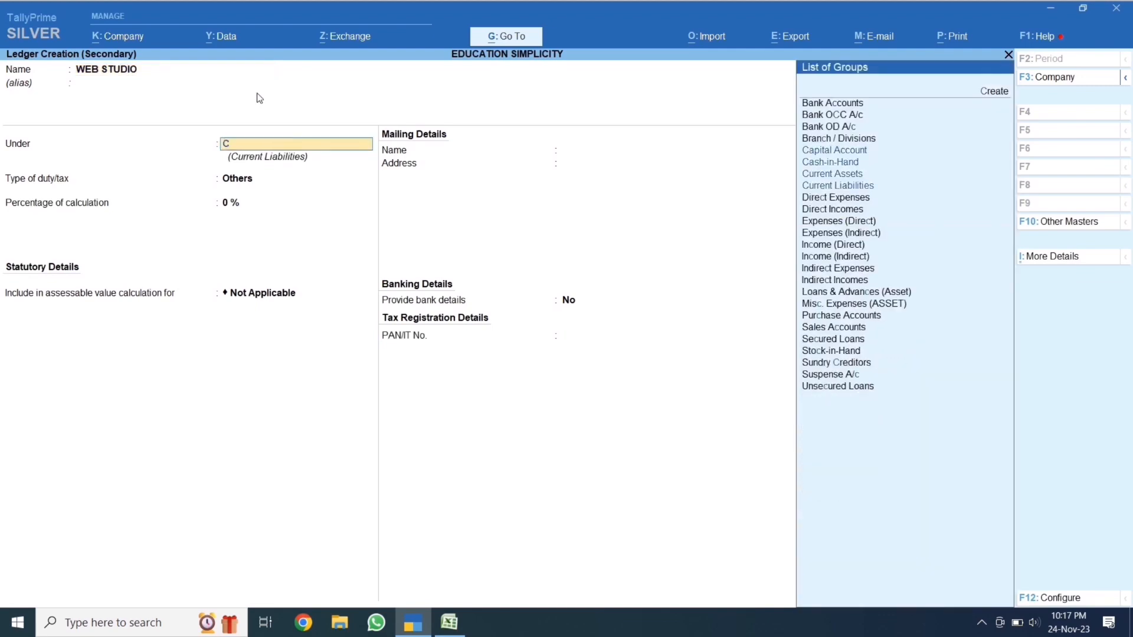
key("Down")
key("Return")
key("Return")
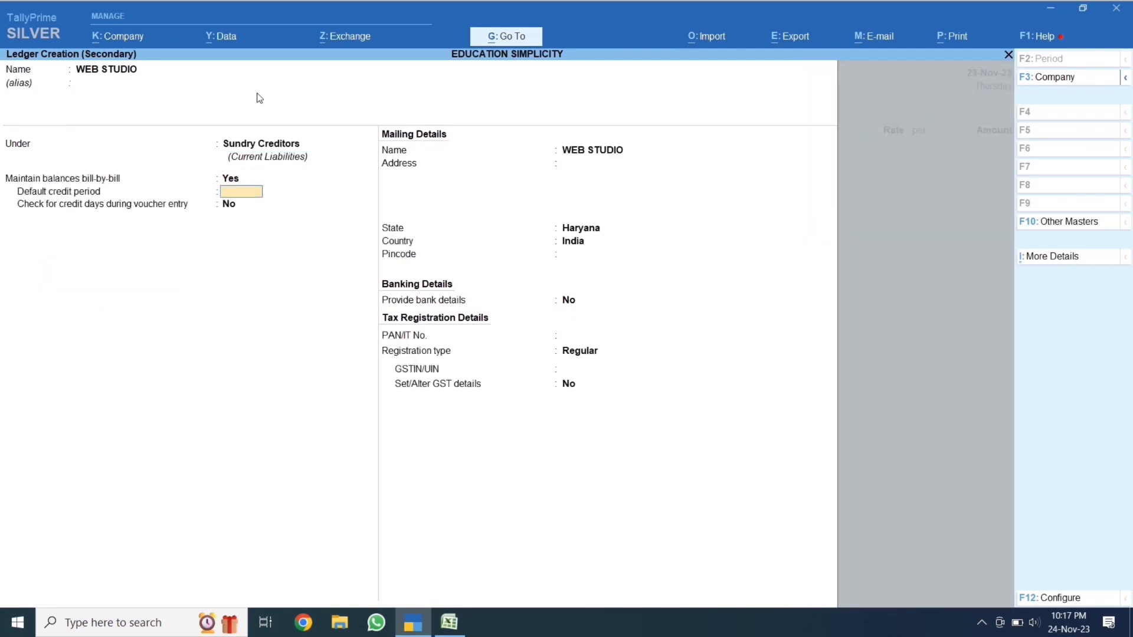
Keep the default mailing and banking details, set WEB STUDIO's registration type to Unregistered and save the ledger
key("Return")
key("Return")
key("Return")
key("Return")
key("Return")
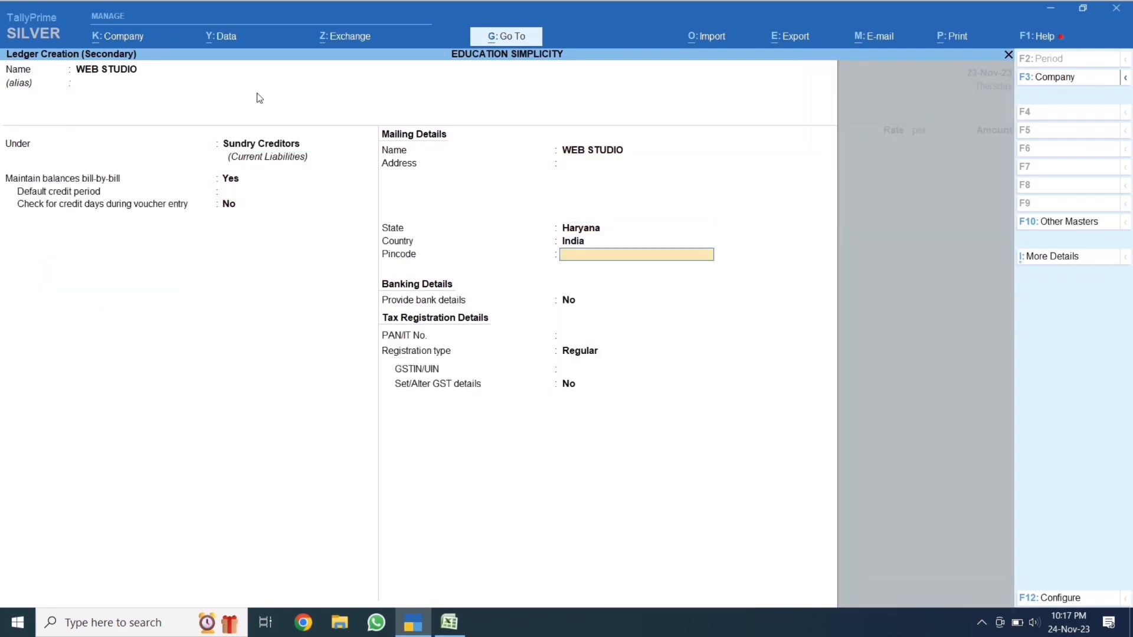
key("Return")
key("Return")
key("Return")
key("Return")
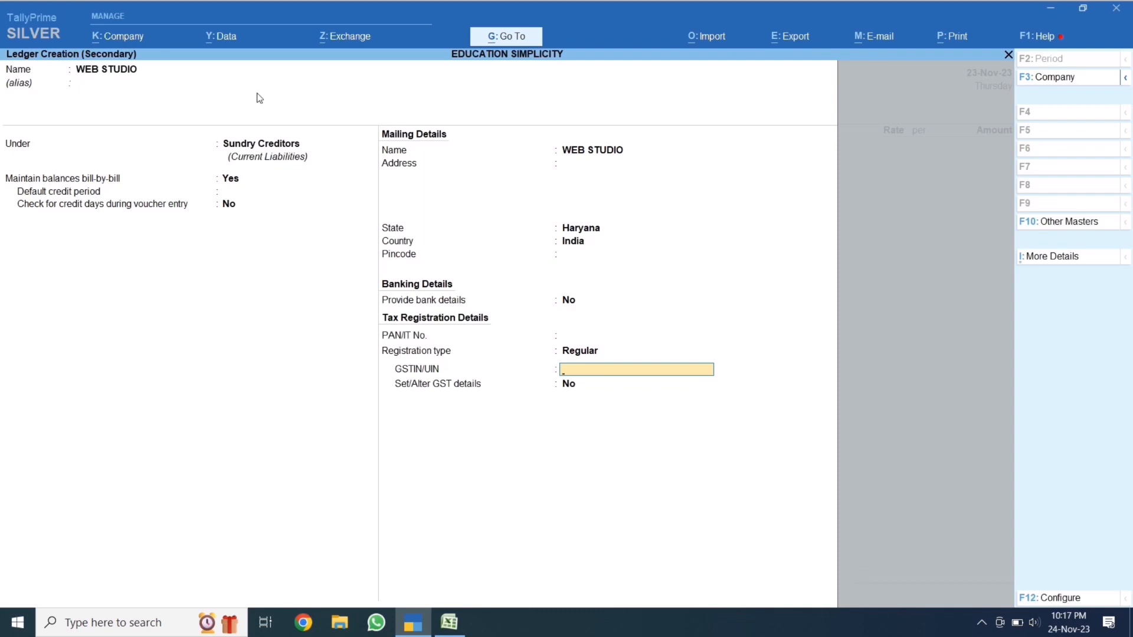
key("BackSpace")
key("Down")
key("Return")
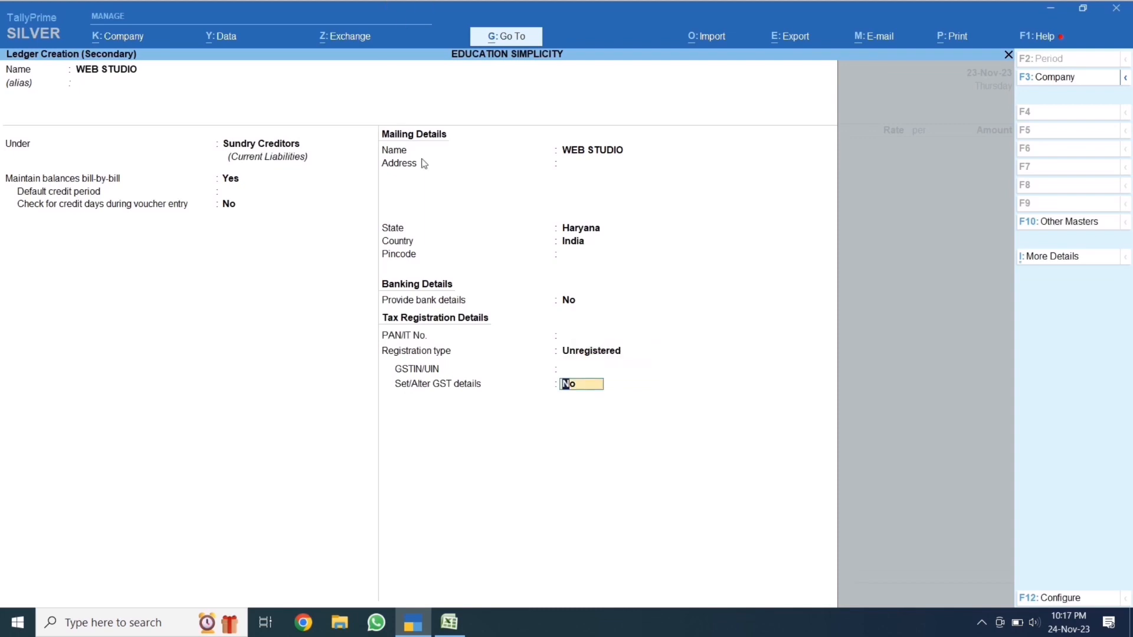
key("Return")
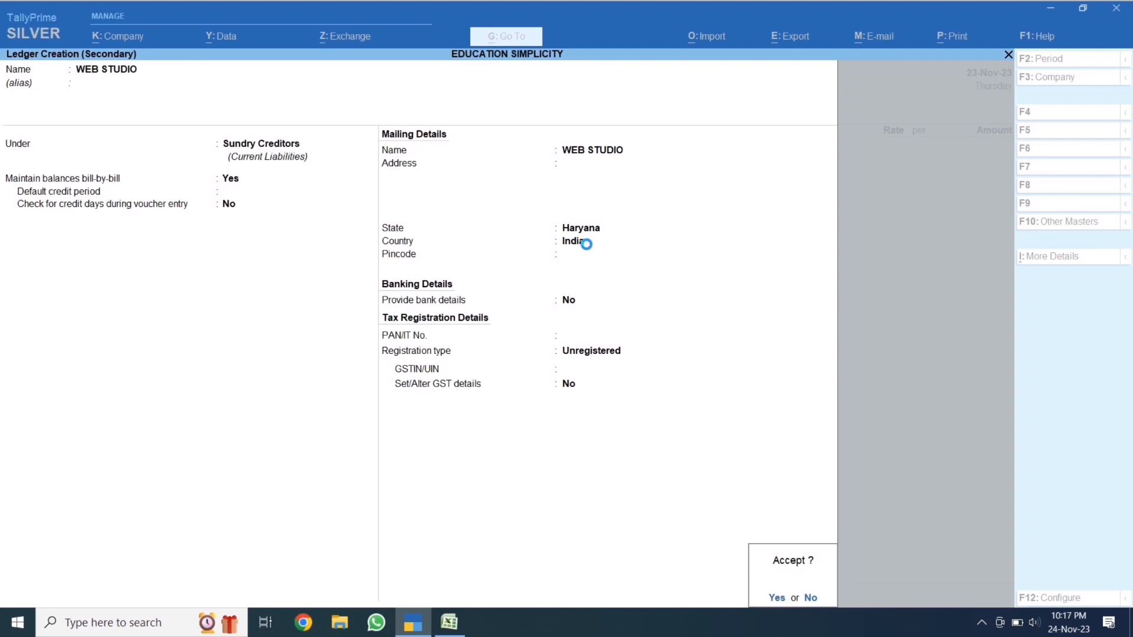
key("Return")
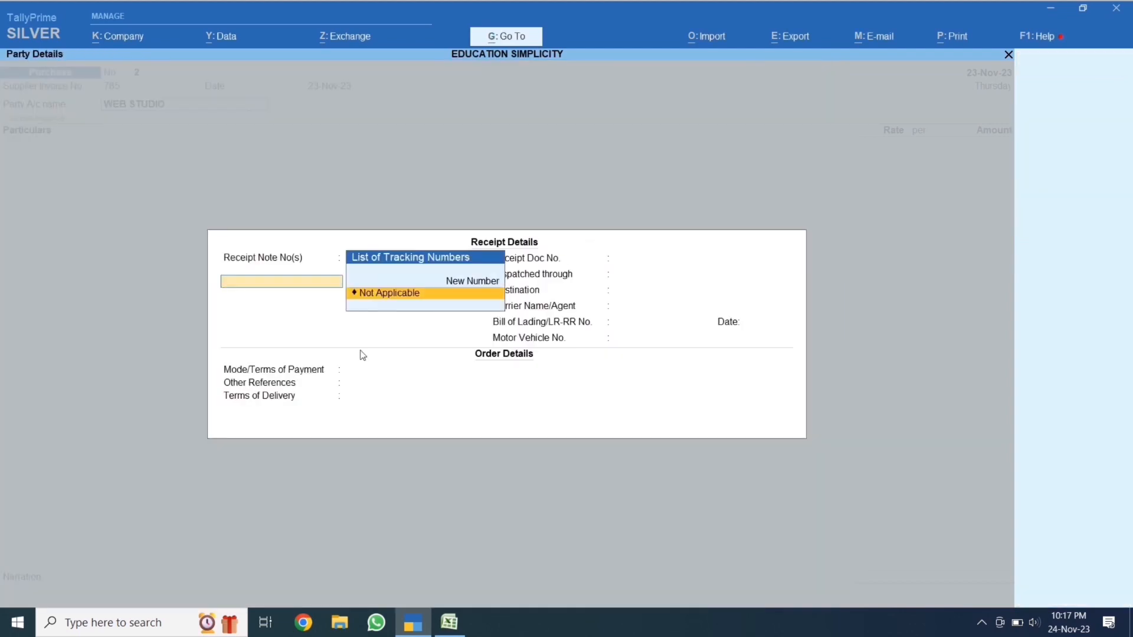
Set the receipt note number to Not Applicable and accept the remaining party details for WEB STUDIO
key("Return")
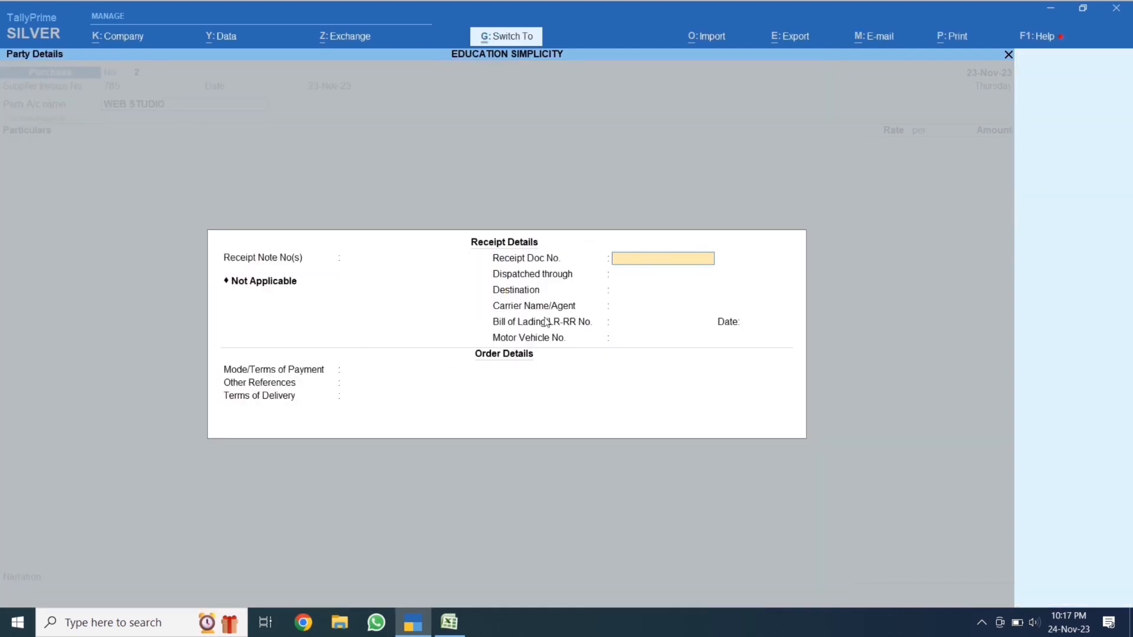
key("ctrl+a")
key("ctrl+a")
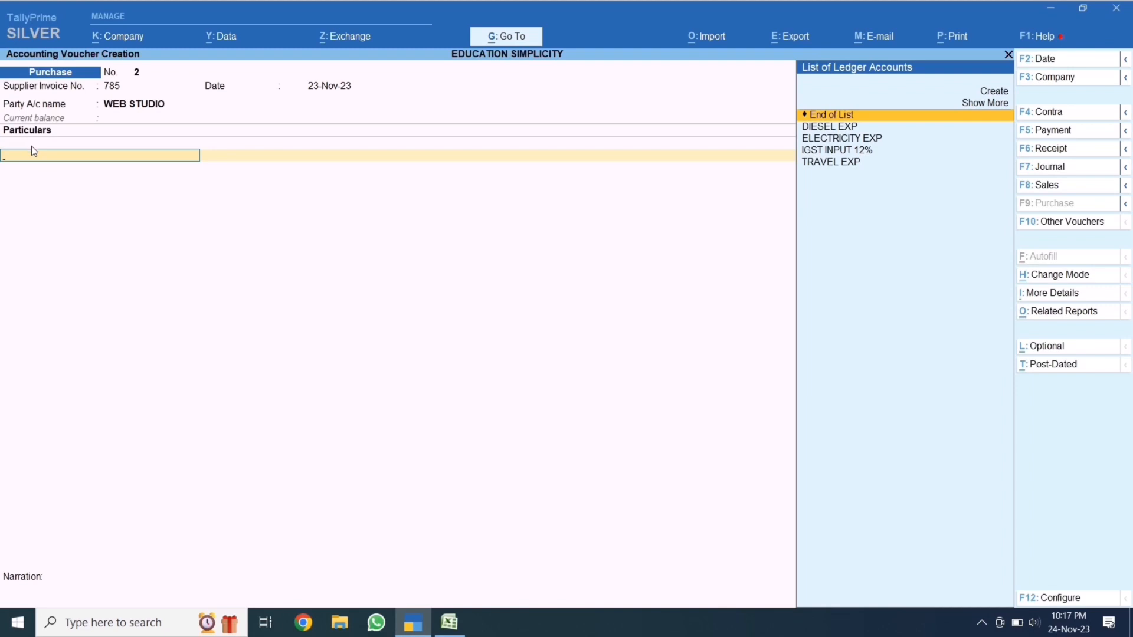
Create a ledger named H.P LAPTOP under Fixed Assets from the voucher's particulars
key("alt+c")
type("H.P")
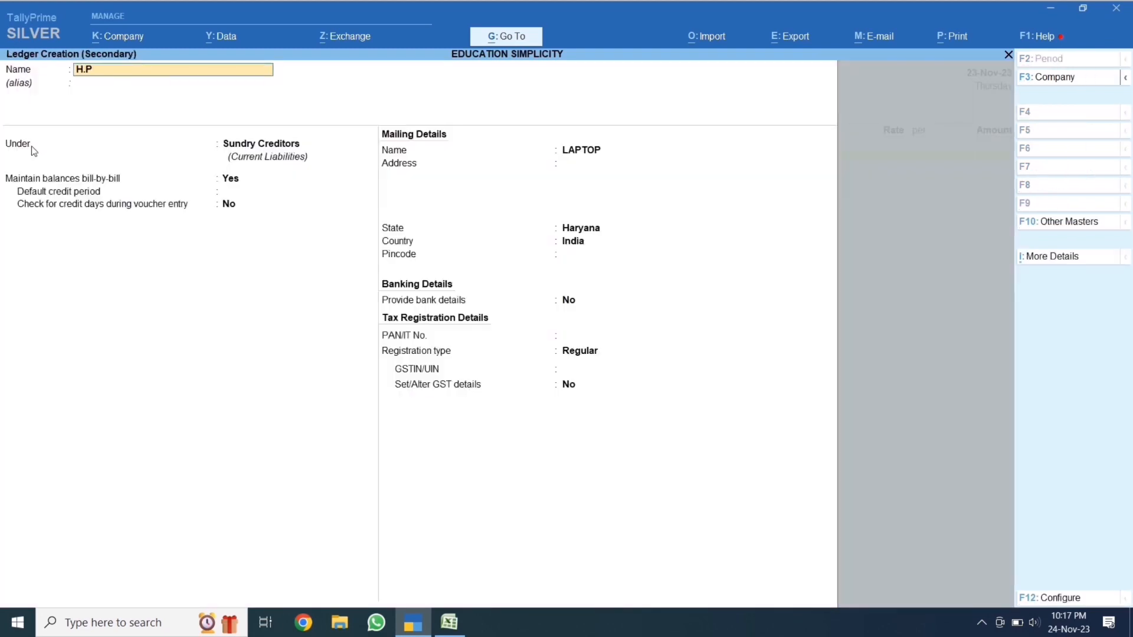
type(" LAPTOP")
key("Return")
type("FI")
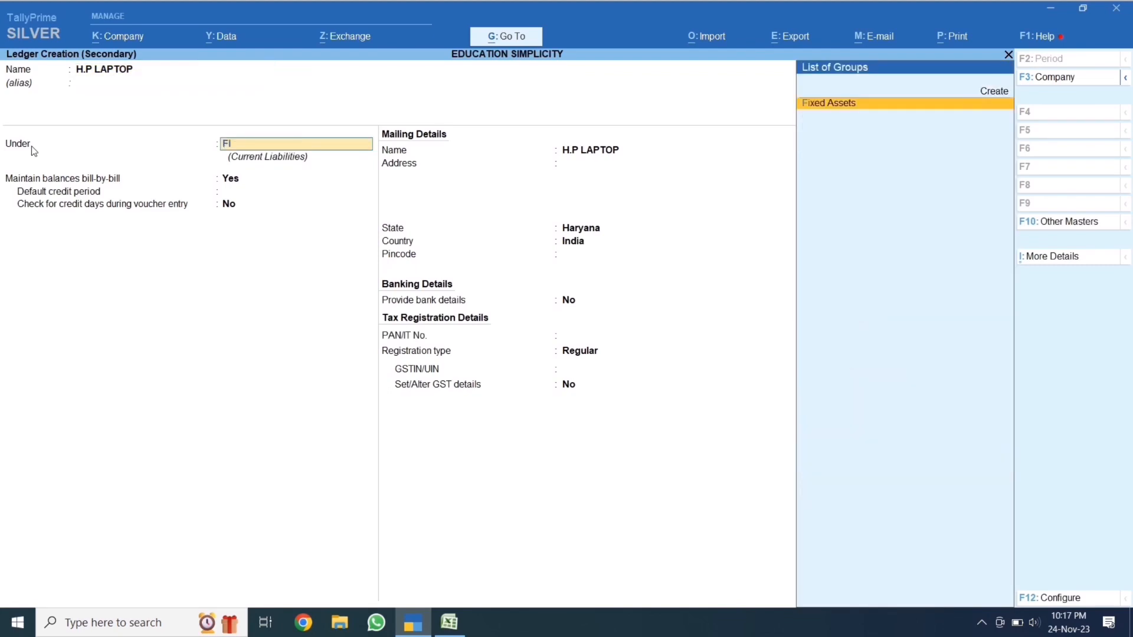
type("X")
key("Return")
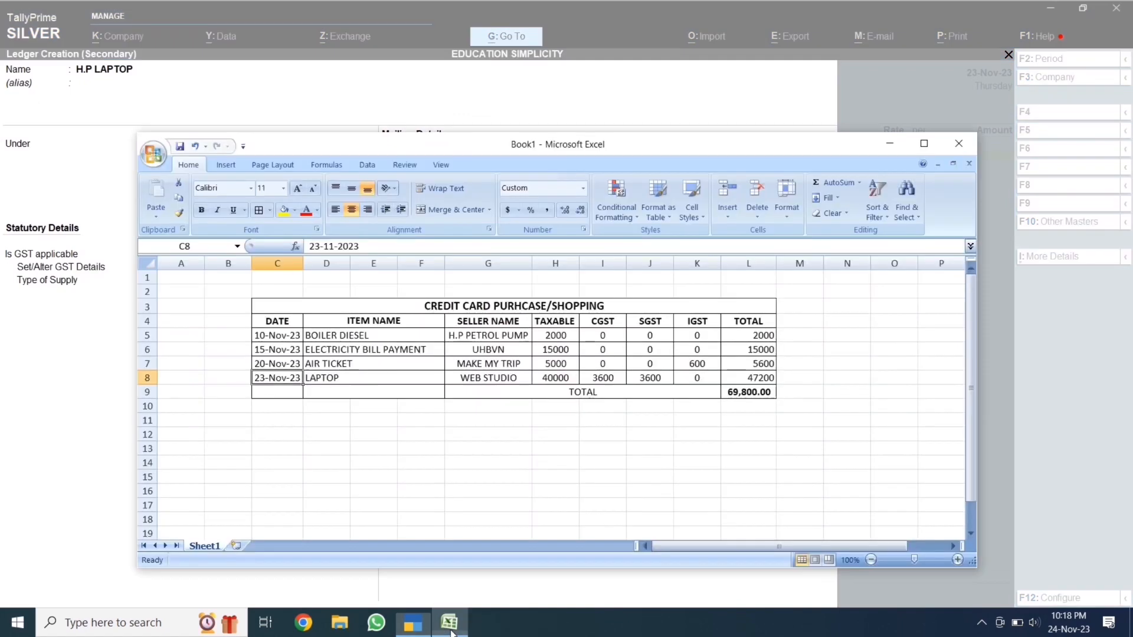
Check the laptop's CGST and SGST formulas in Excel and enter HSN/SAC 8546 in the H.P LAPTOP ledger's GST details
left_click(450, 622)
left_click(613, 377)
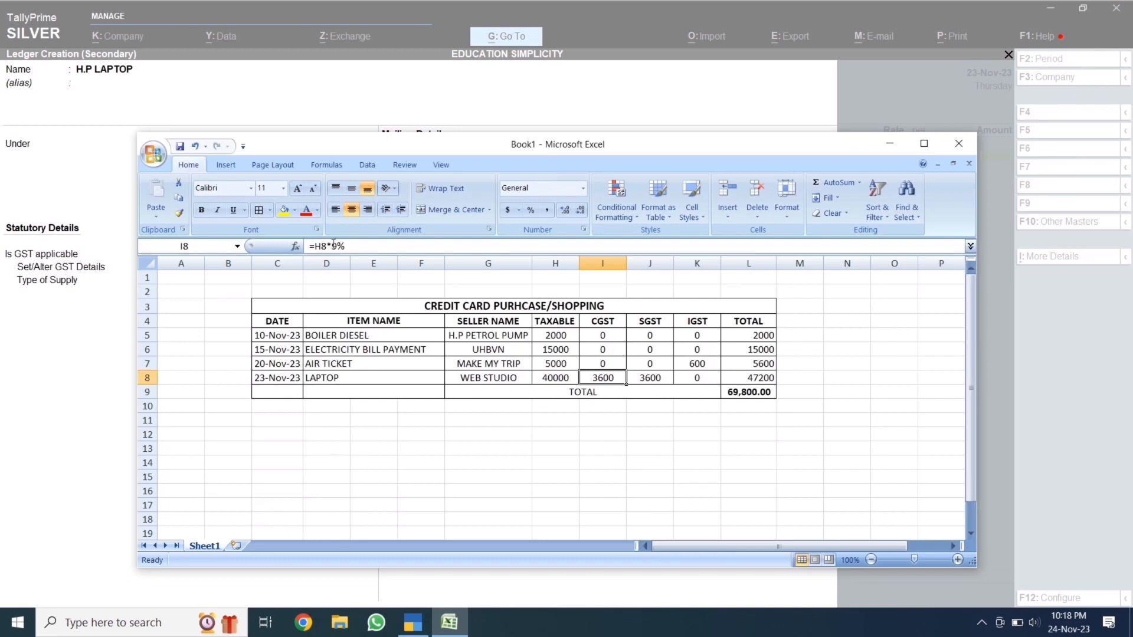
key("Right")
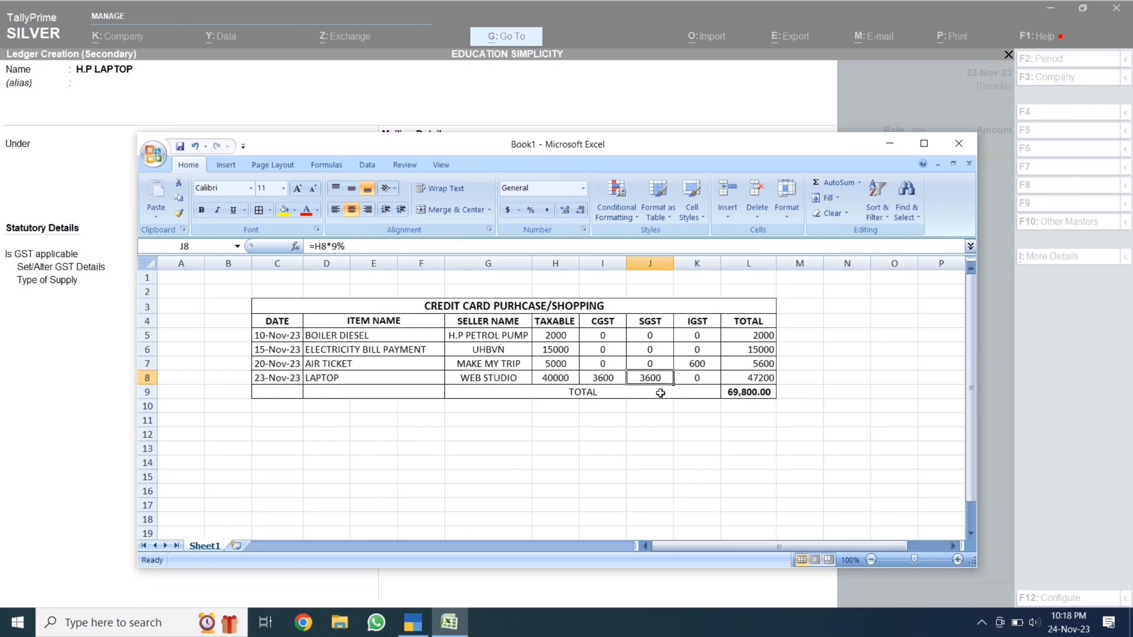
left_click(20, 328)
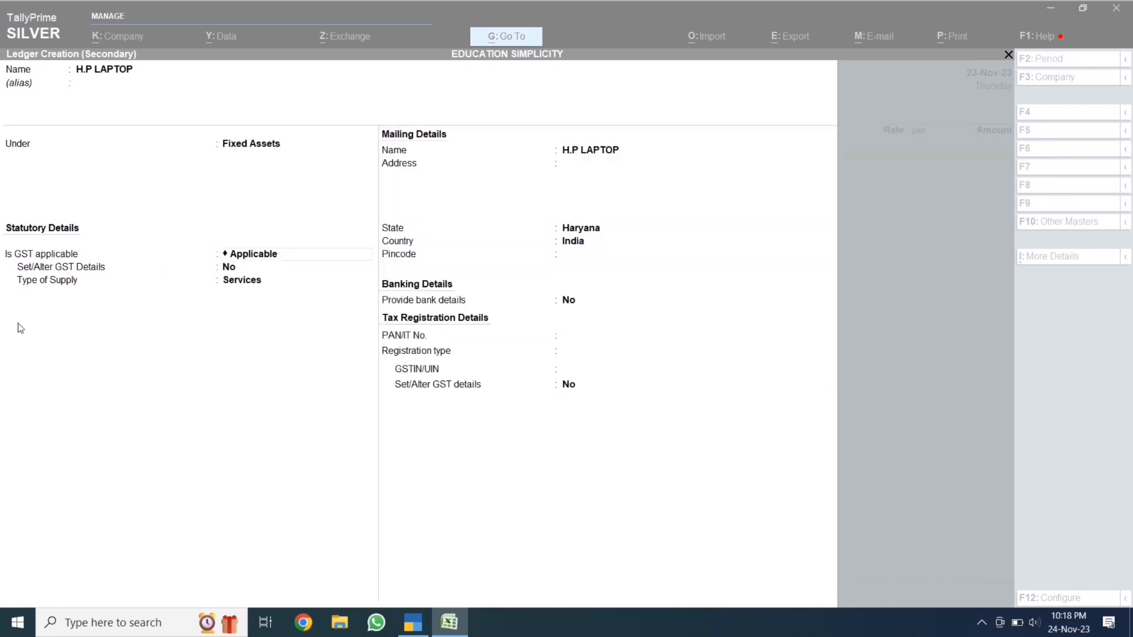
key("Return")
key("y")
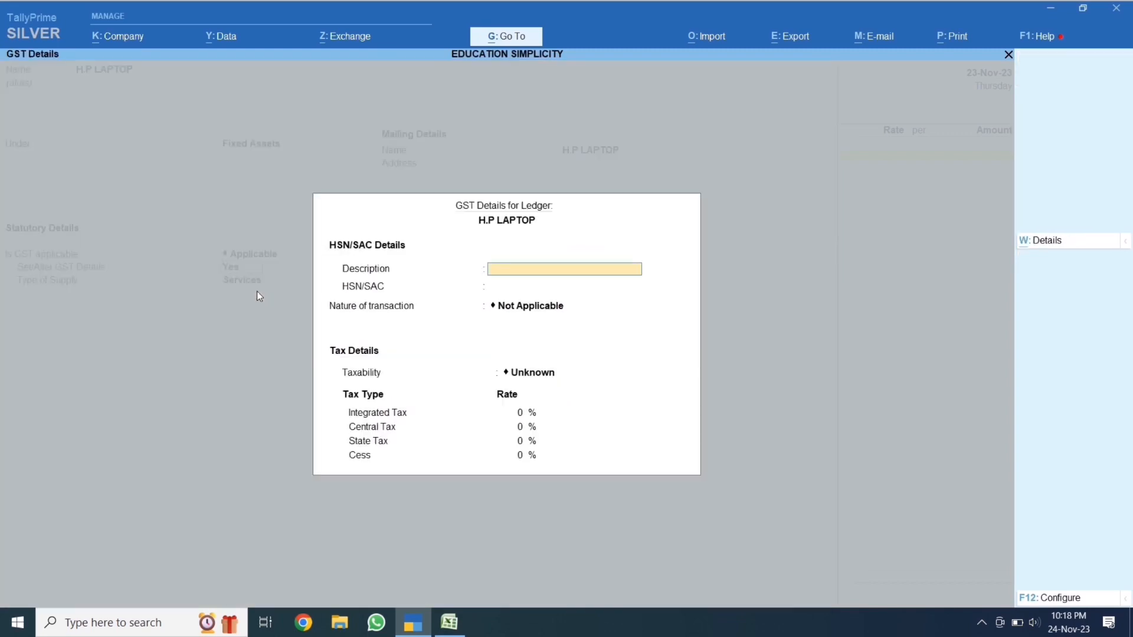
key("Return")
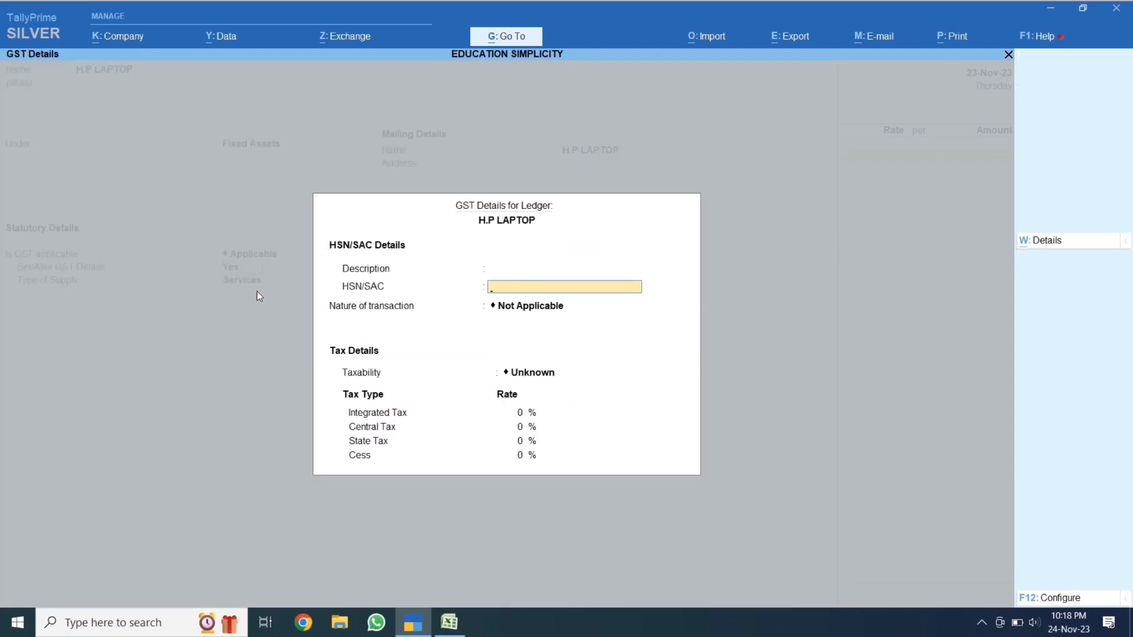
type("8546")
key("Return")
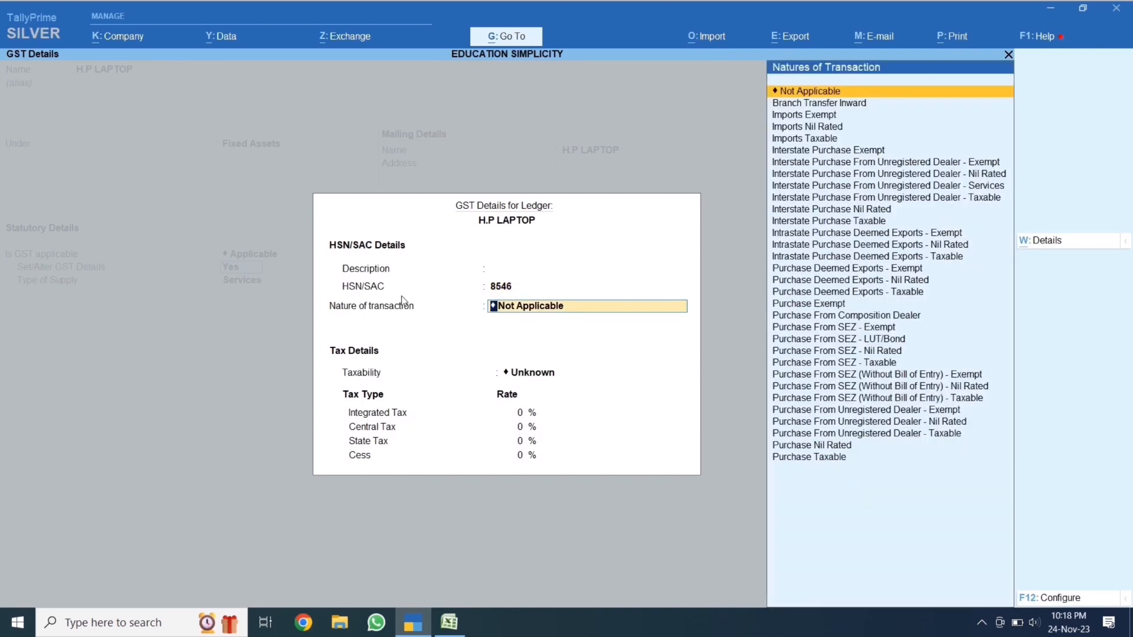
Set the H.P LAPTOP ledger's nature of transaction to Purchase Taxable and its nature of goods to Capital Goods
type("PUR")
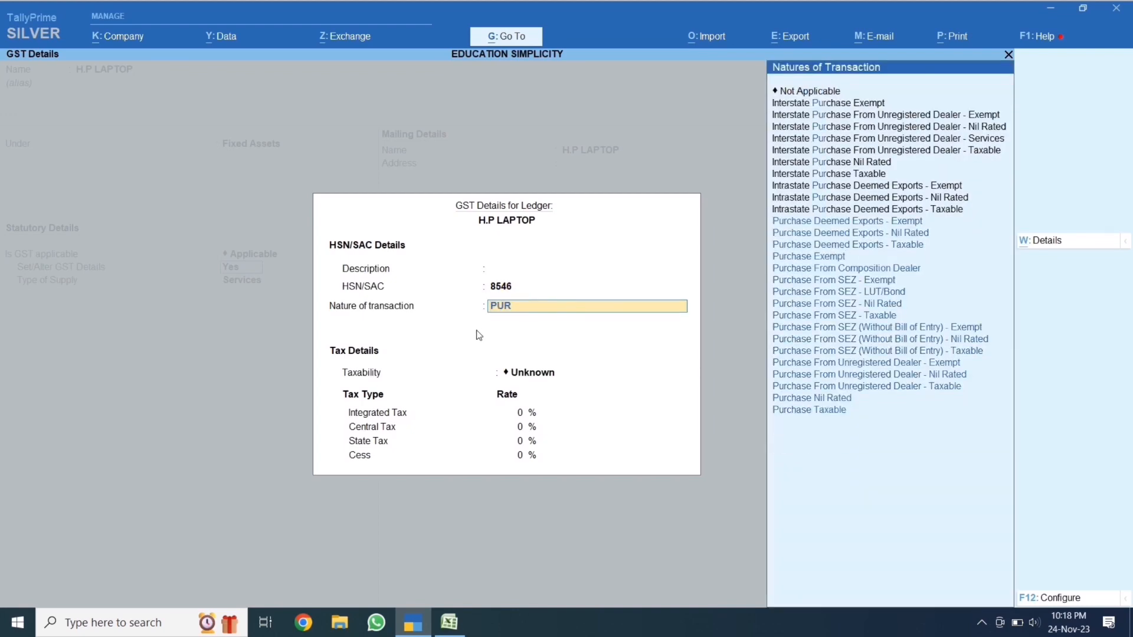
left_click(820, 411)
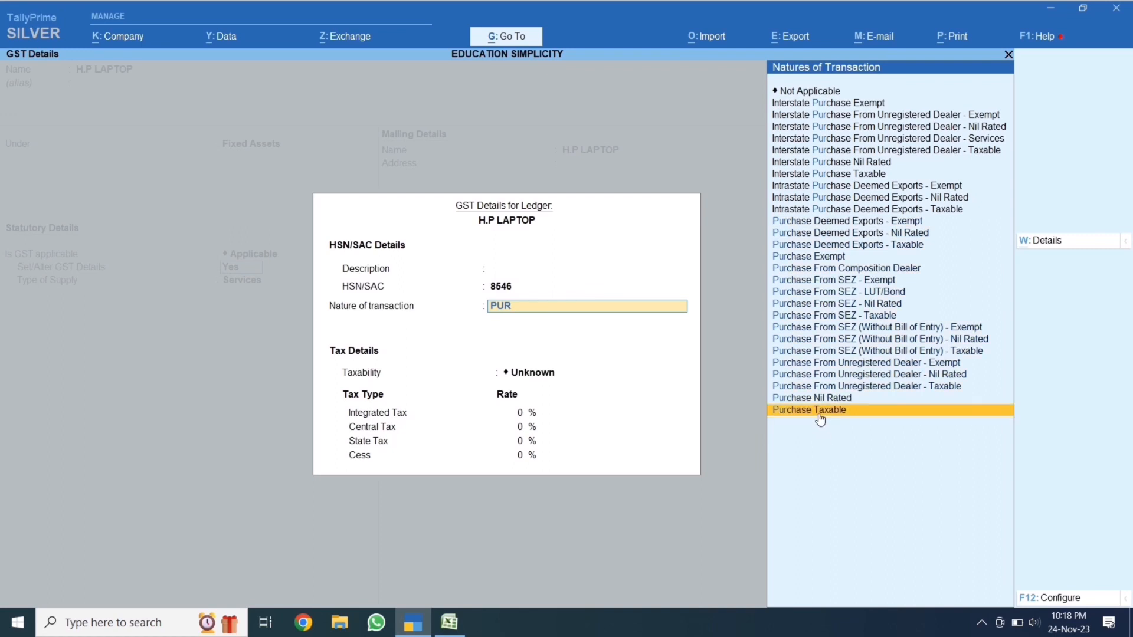
left_click(818, 413)
key("Down")
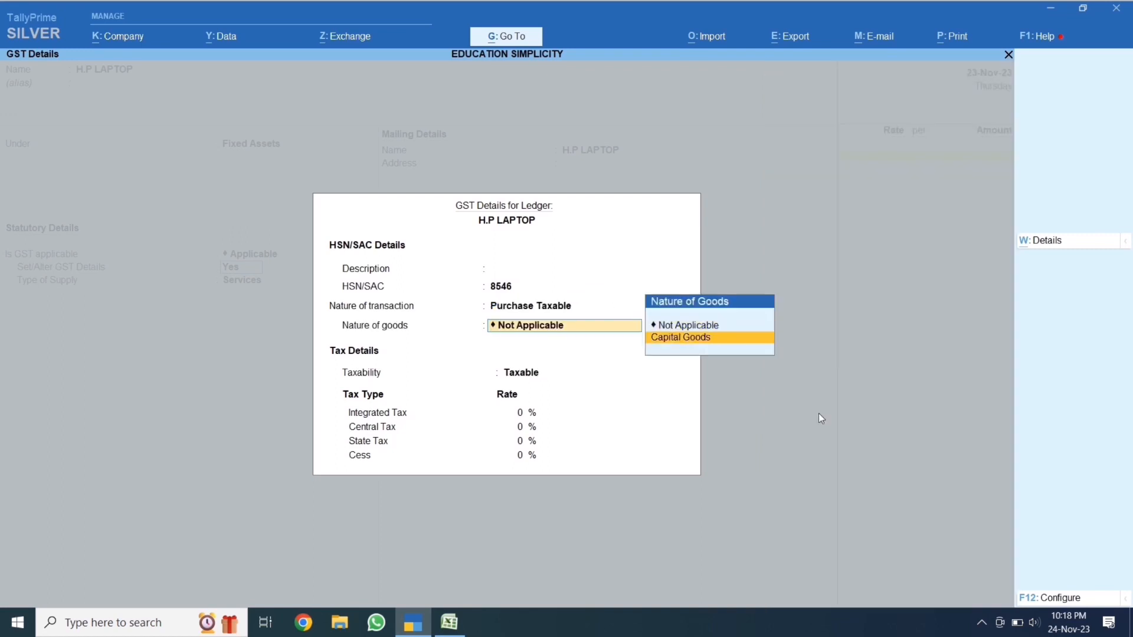
left_click(730, 345)
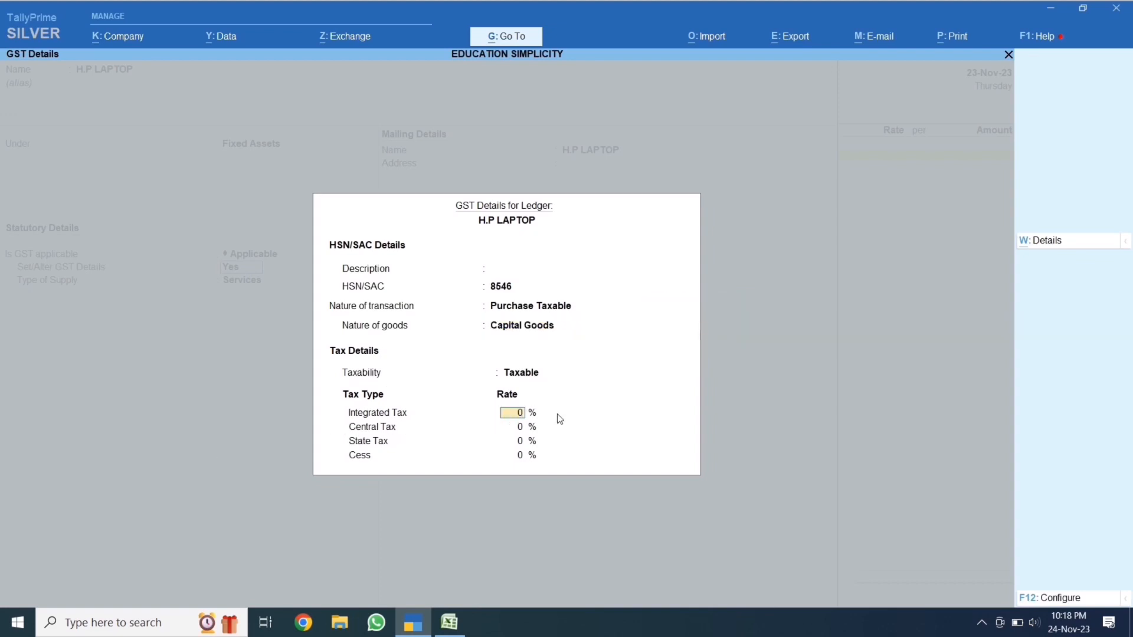
Set the H.P LAPTOP ledger's integrated tax rate to 18% and accept its GST details
type("18")
key("Return")
key("Return")
key("Return")
key("Return")
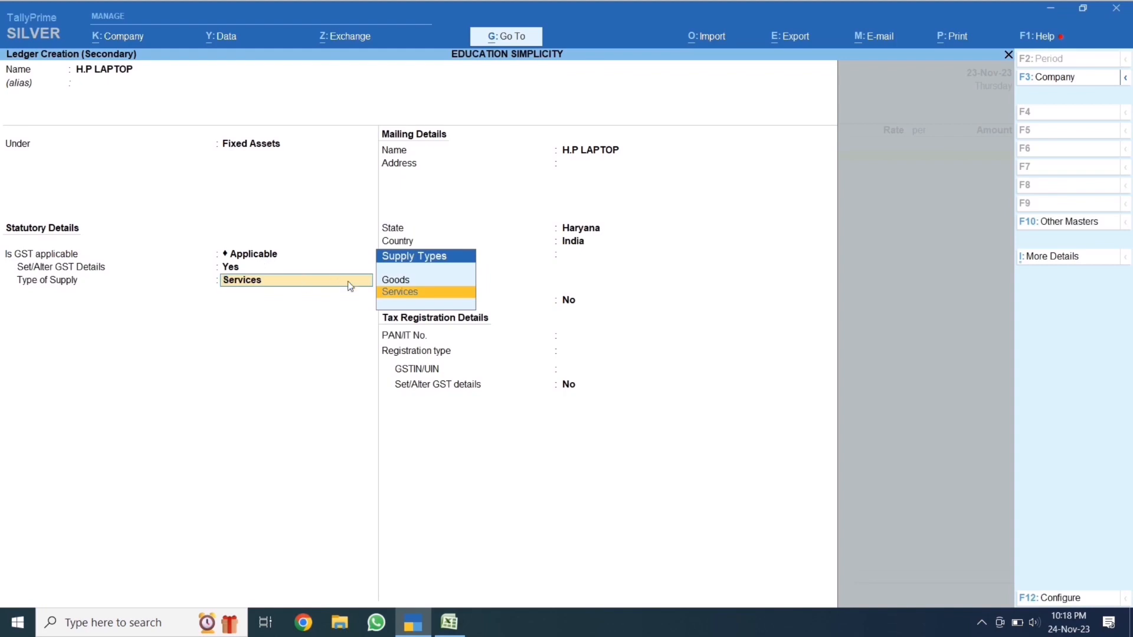
Set the H.P LAPTOP ledger's type of supply to Goods and save the ledger with the remaining defaults
left_click(394, 282)
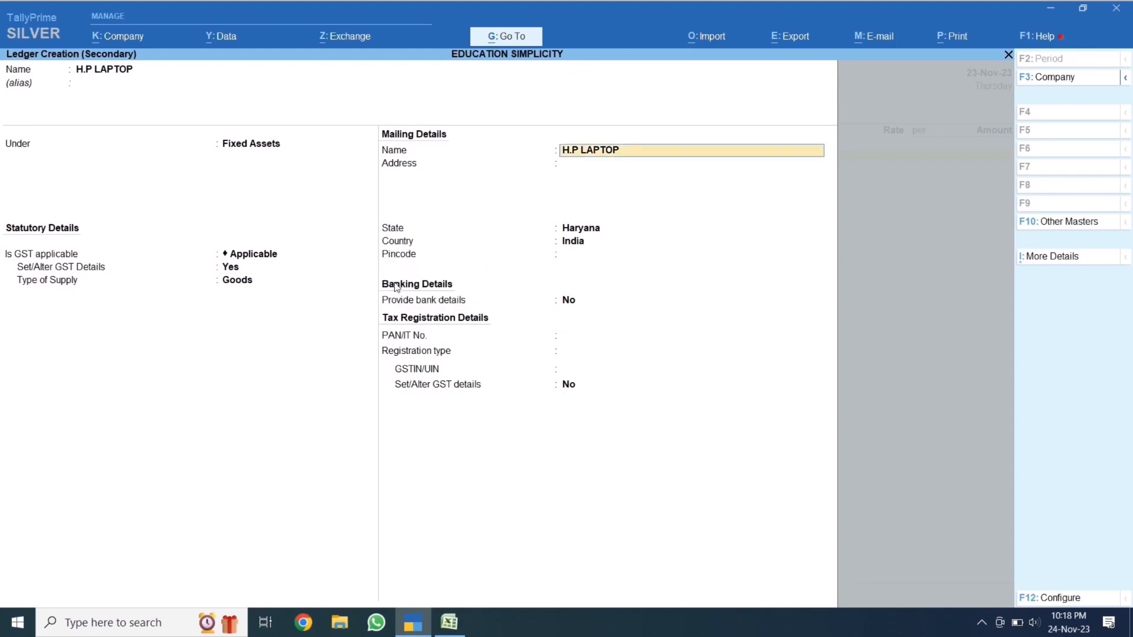
key("Return")
key("Return")
key("Return")
key("Return")
key("Return")
key("Return")
key("Return")
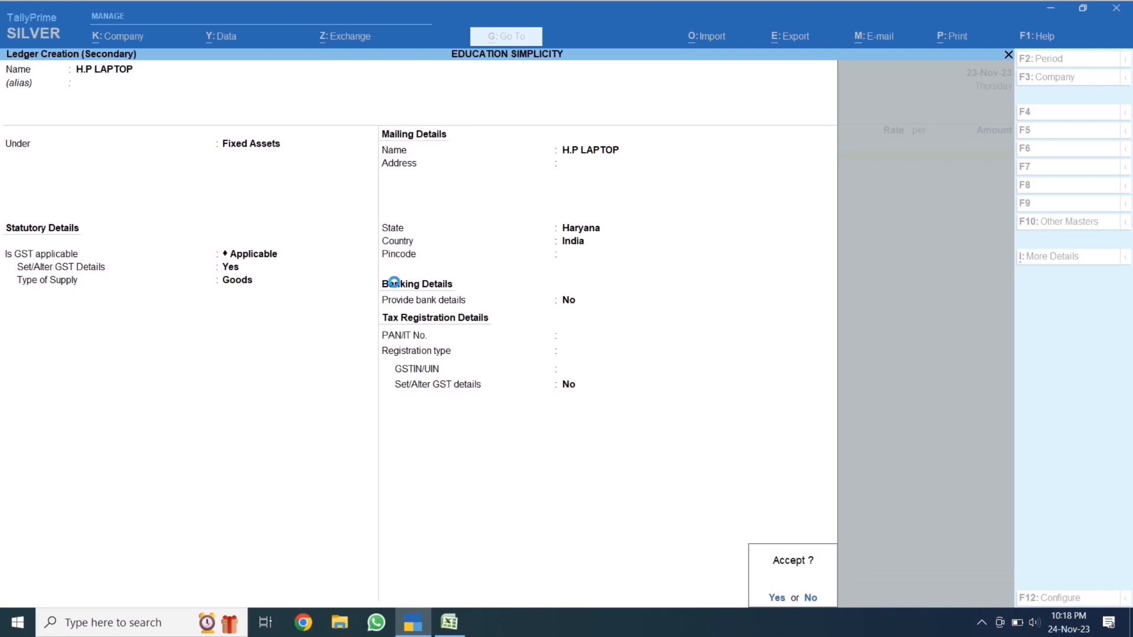
key("Return")
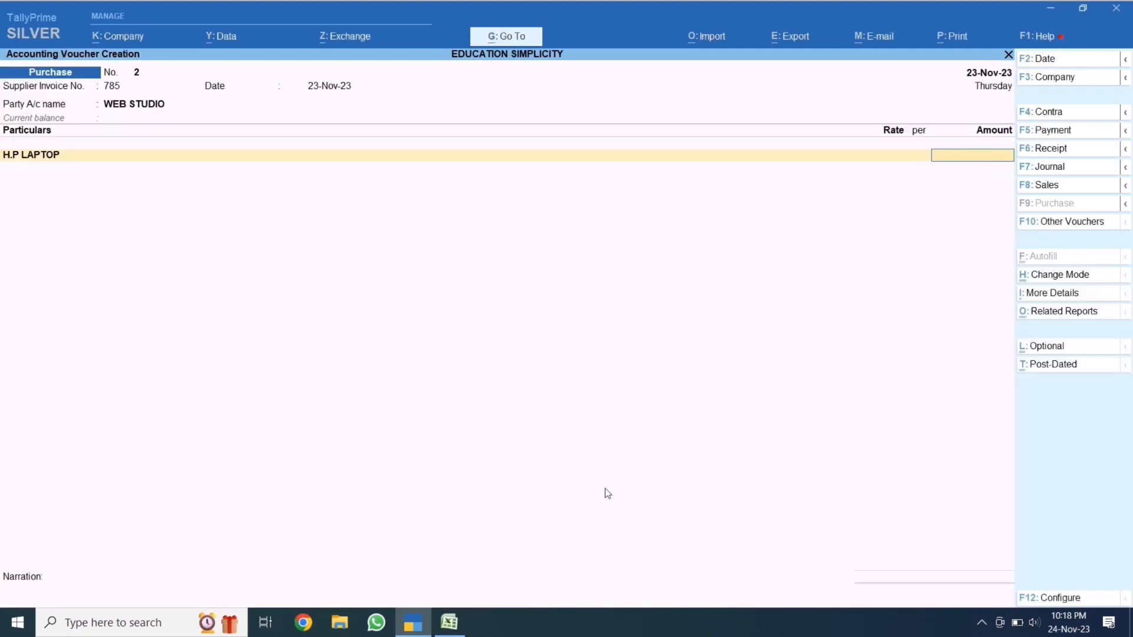
Check the laptop's taxable value in Excel and enter 40000 as the H.P LAPTOP amount in the TallyPrime purchase voucher
left_click(449, 623)
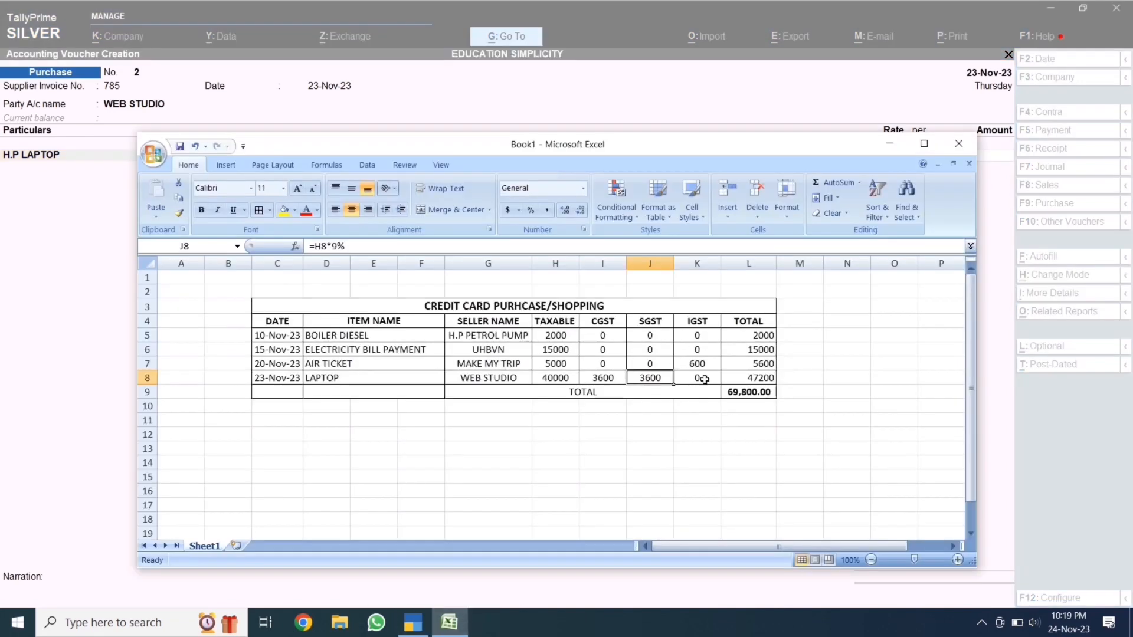
left_click(547, 376)
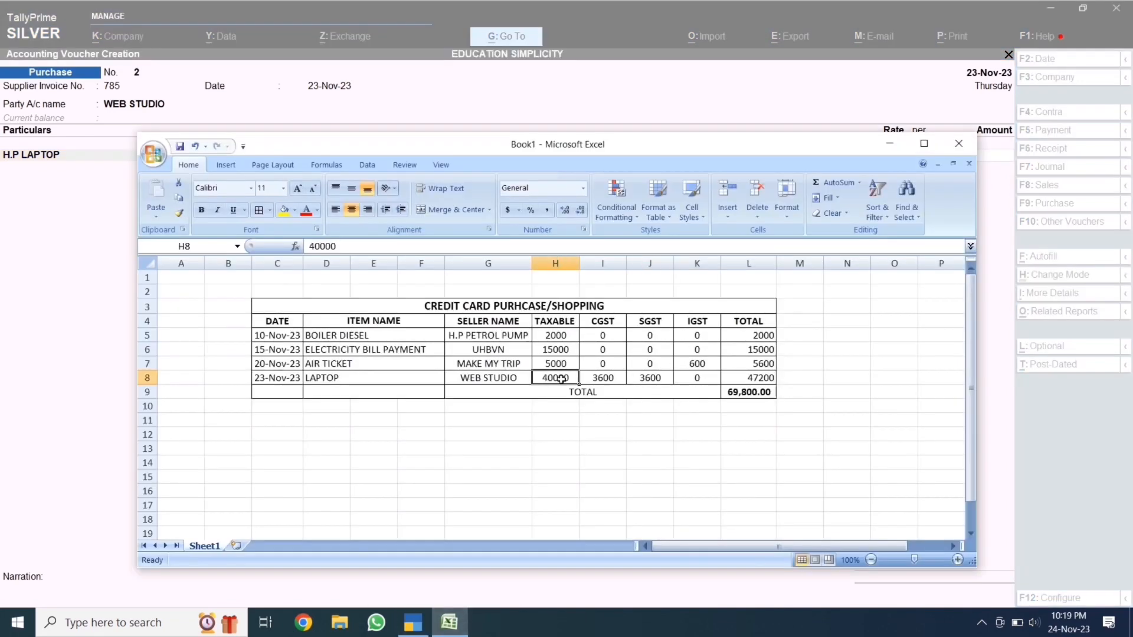
left_click(108, 333)
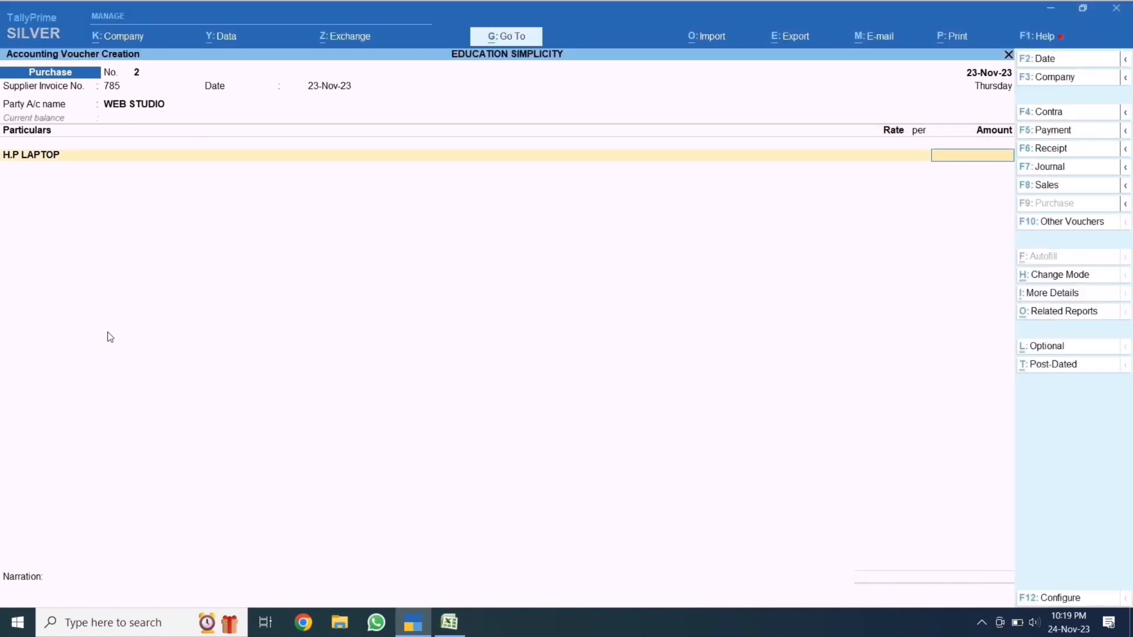
type("40000")
key("Return")
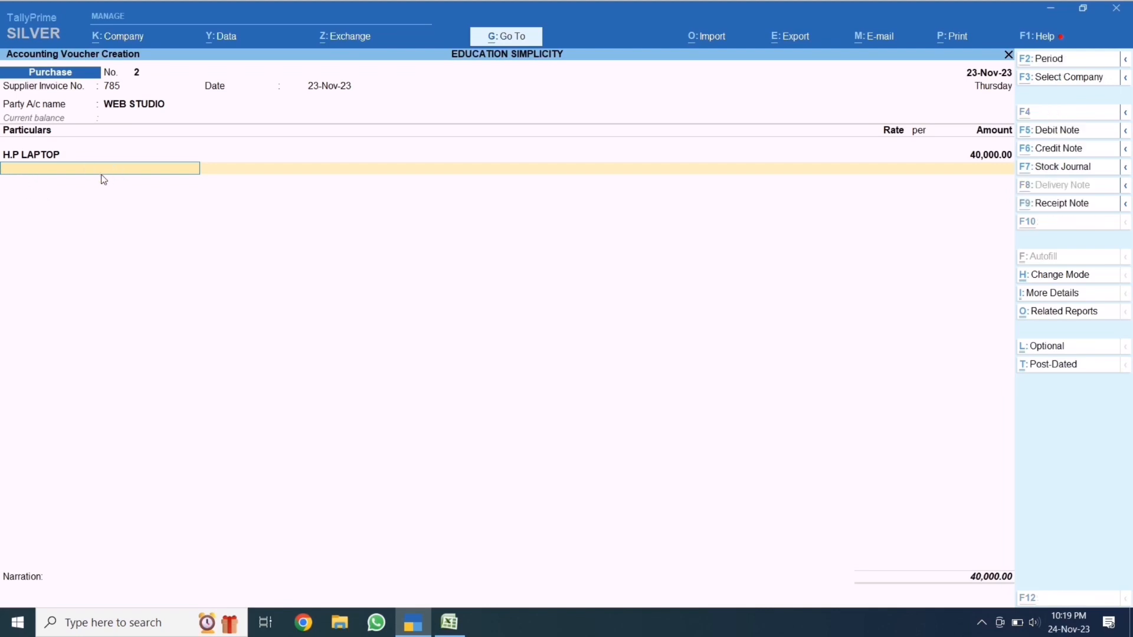
Start a new ledger named CGST INPUT 9% under Duties & Taxes from the voucher's particulars
key("alt+c")
type("CGS")
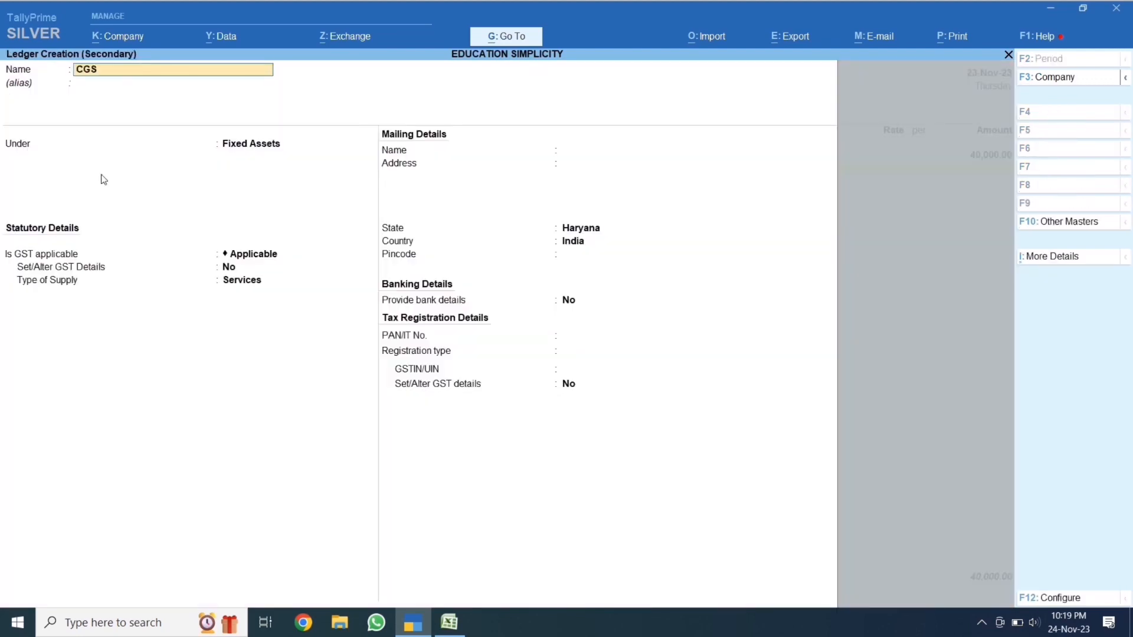
type("T INPUT 9%")
key("Return")
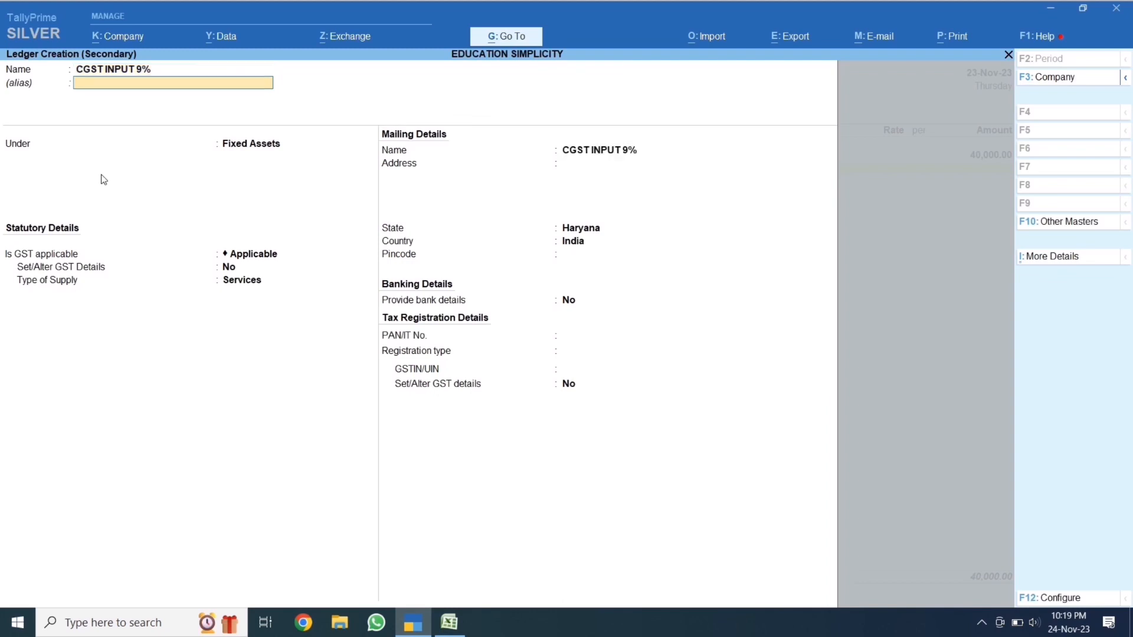
key("Return")
type("DUT")
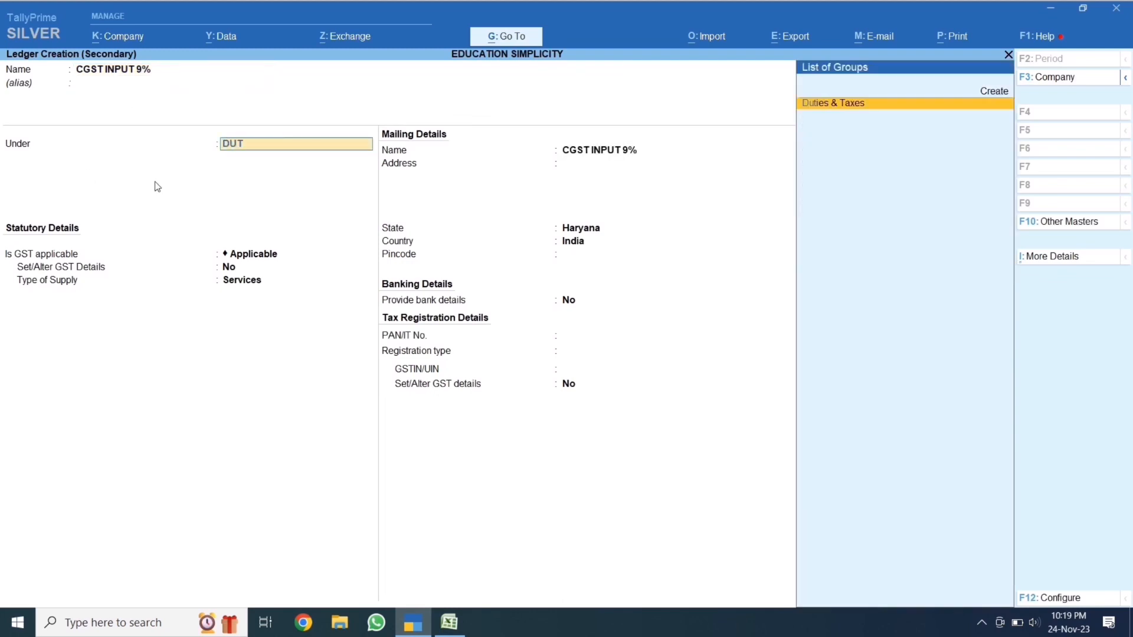
key("Return")
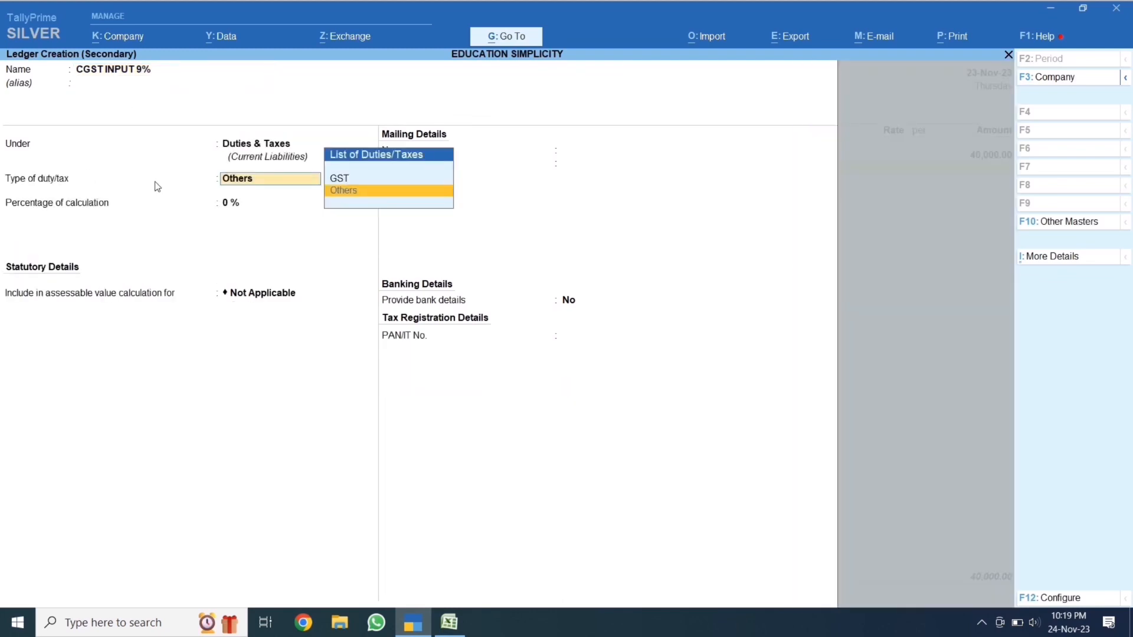
Set the CGST INPUT 9% ledger's type of duty/tax to GST and its tax type to Central Tax
key("Up")
key("Return")
key("Down")
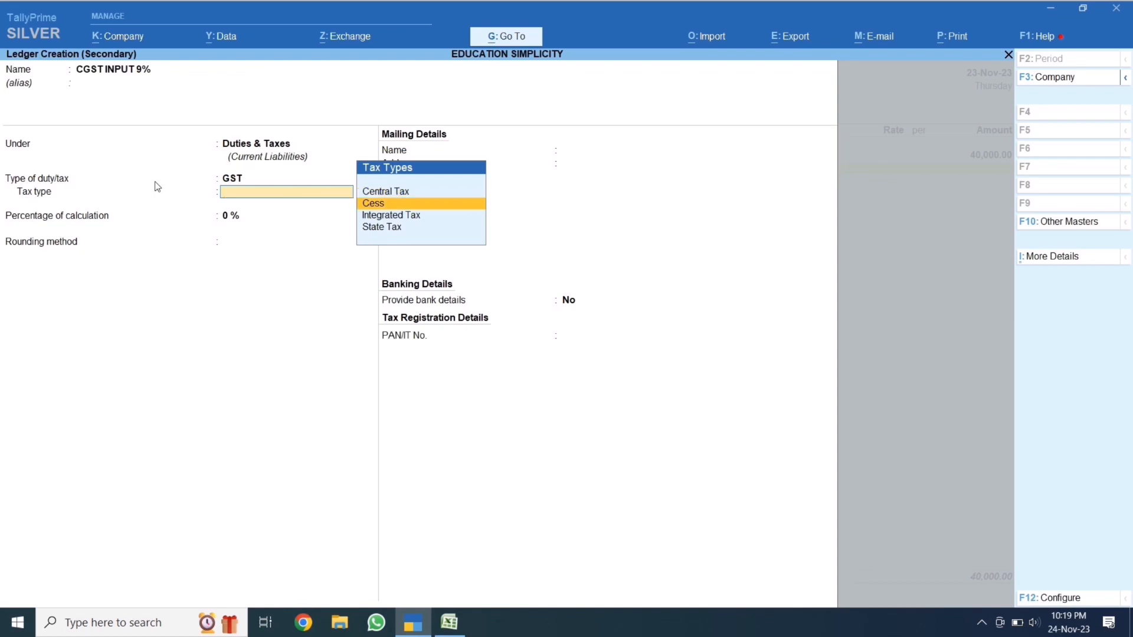
key("Up")
key("Return")
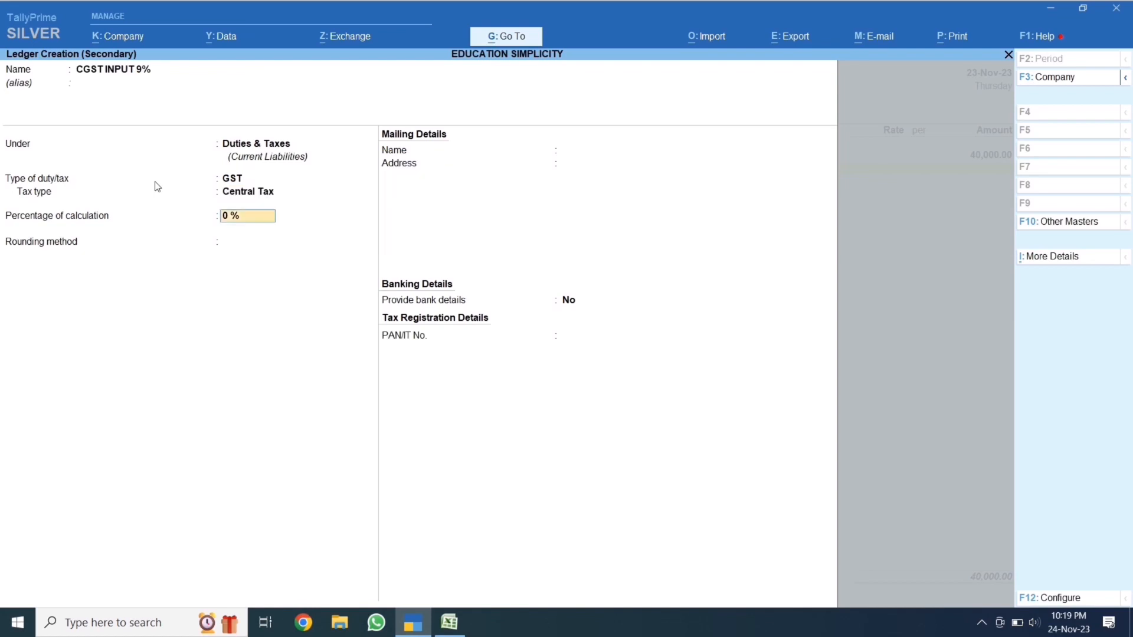
Set the CGST ledger's calculation percentage to 9% with Normal Rounding, save it and accept its amount in the voucher
type("9")
key("Return")
key("Down")
key("Down")
key("Return")
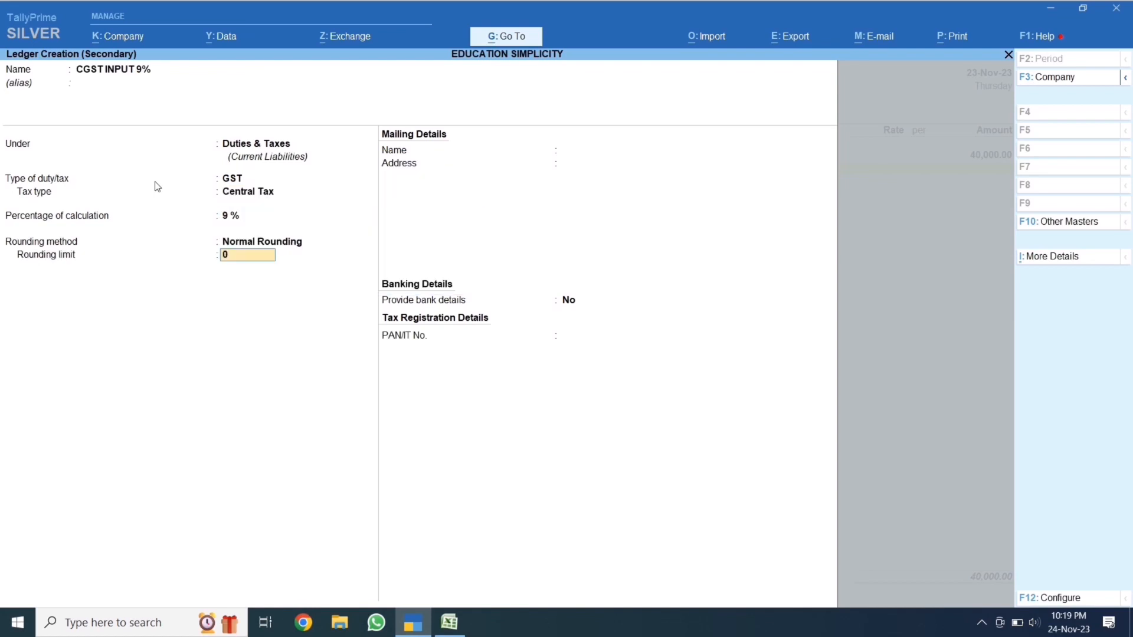
key("Return")
key("Return")
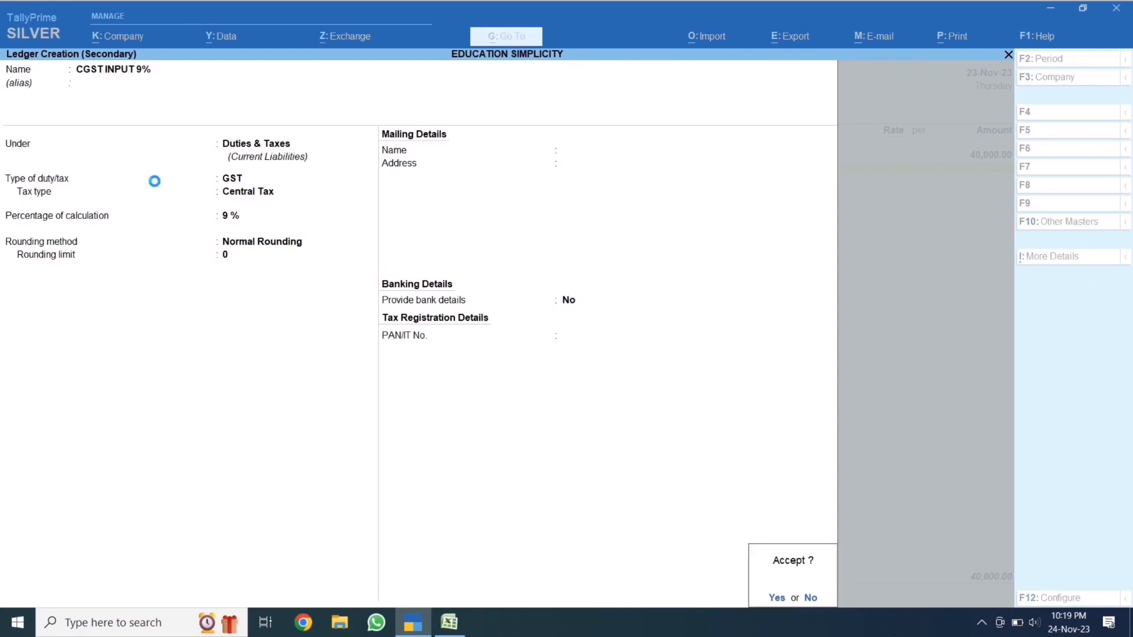
key("Return")
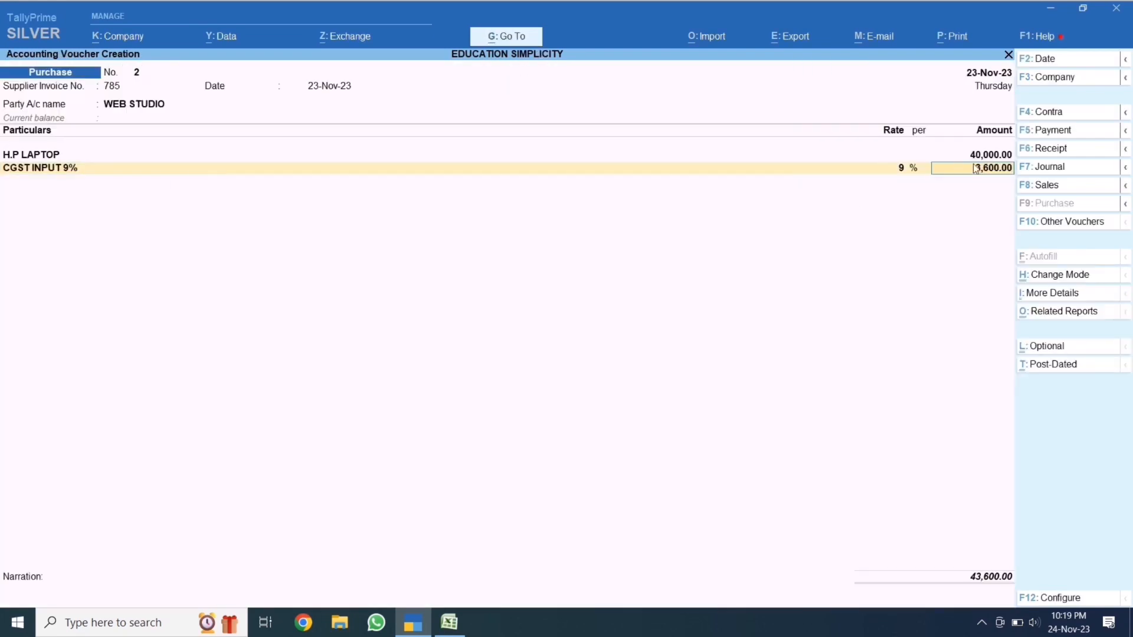
key("Return")
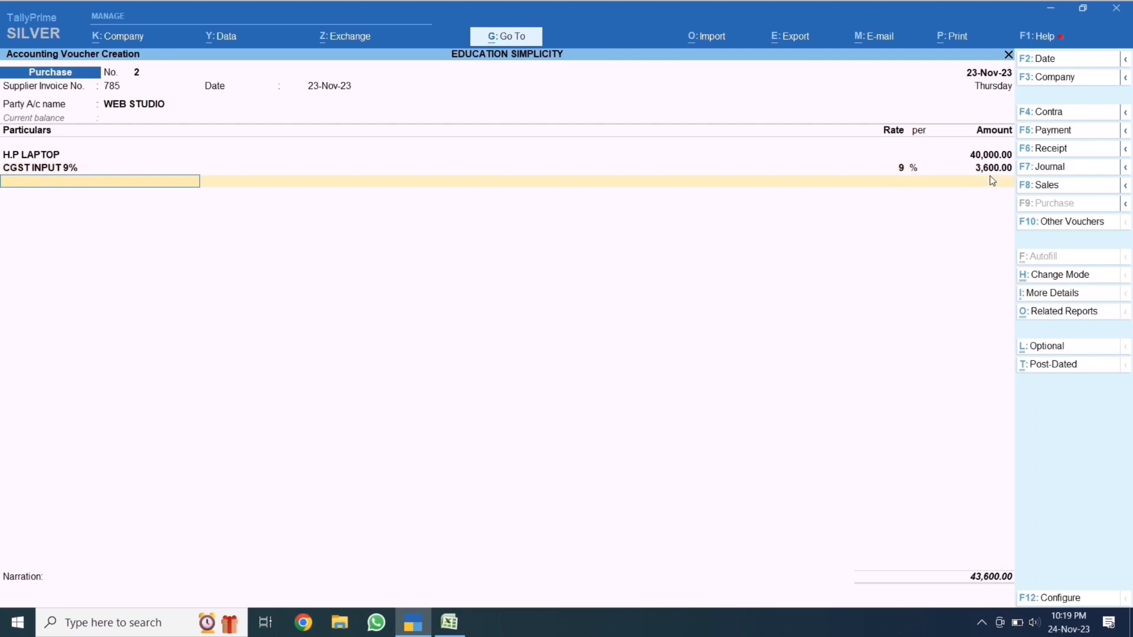
Start a new ledger named SGST INPUT 9% under Duties & Taxes from the next particulars line
key("alt+c")
type("SGST INPUT")
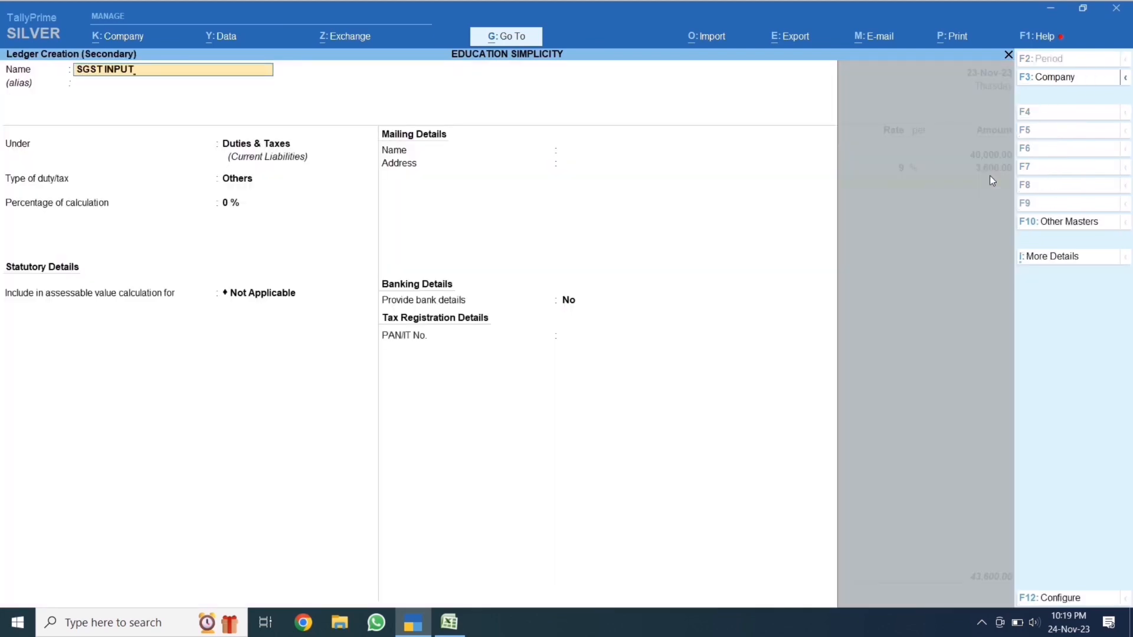
type(" 9%")
key("Return")
key("Return")
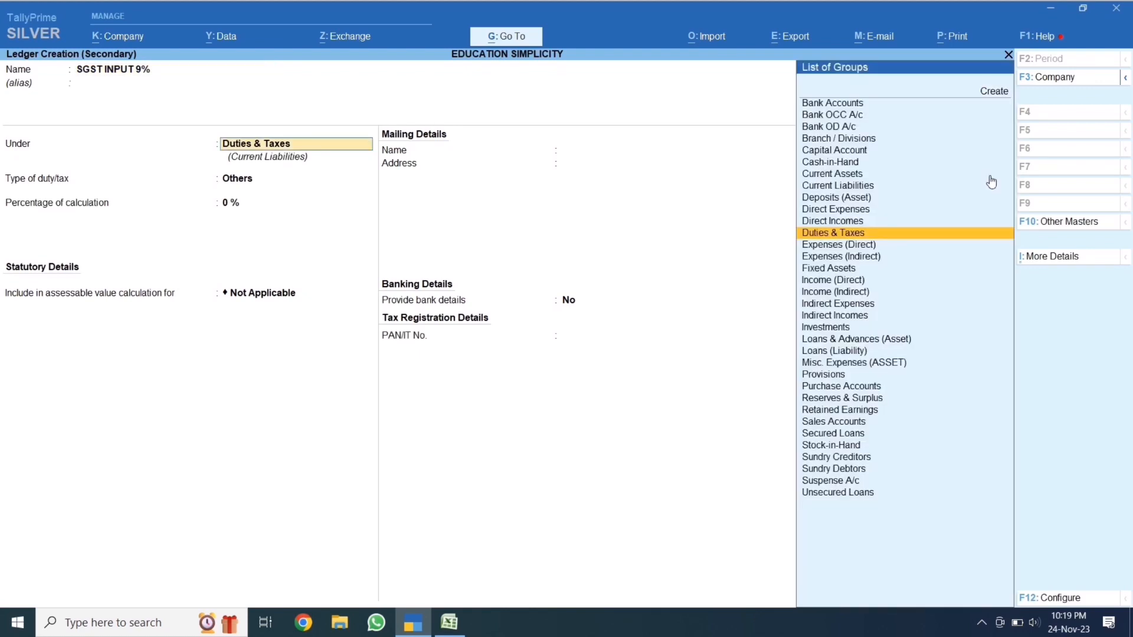
key("Return")
Set the SGST INPUT 9% ledger's type of duty/tax to GST and its tax type to State Tax
key("Up")
key("Return")
key("Down")
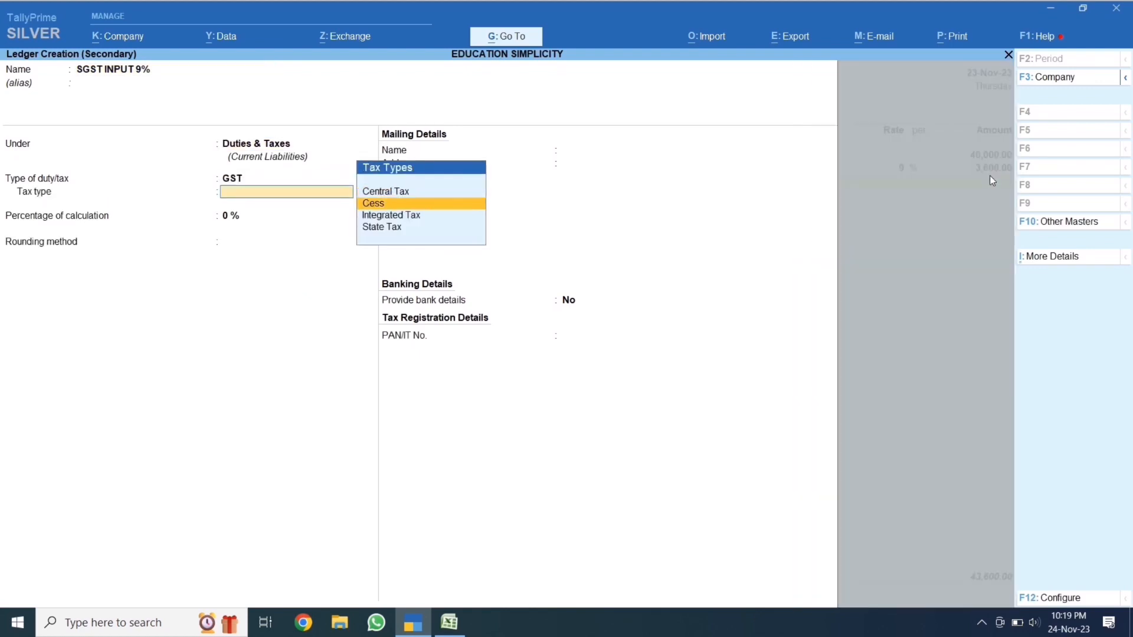
key("Down")
key("Down")
key("Return")
Set the SGST ledger's calculation percentage to 9% with Normal Rounding and save the ledger
type("9")
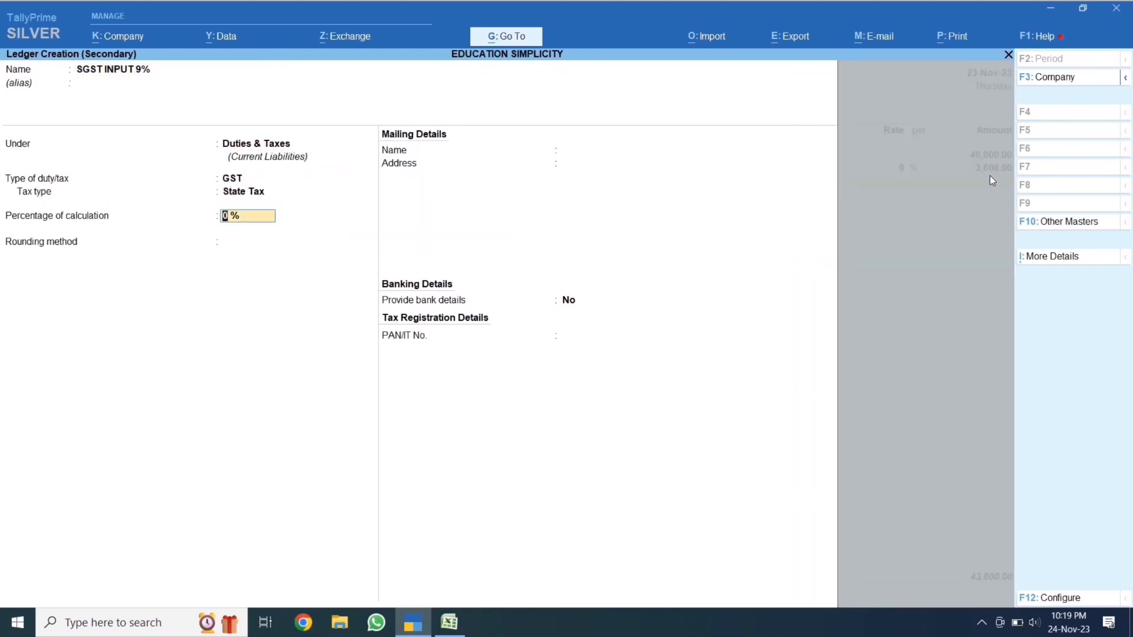
key("Return")
key("Down")
key("Down")
key("Return")
key("Return")
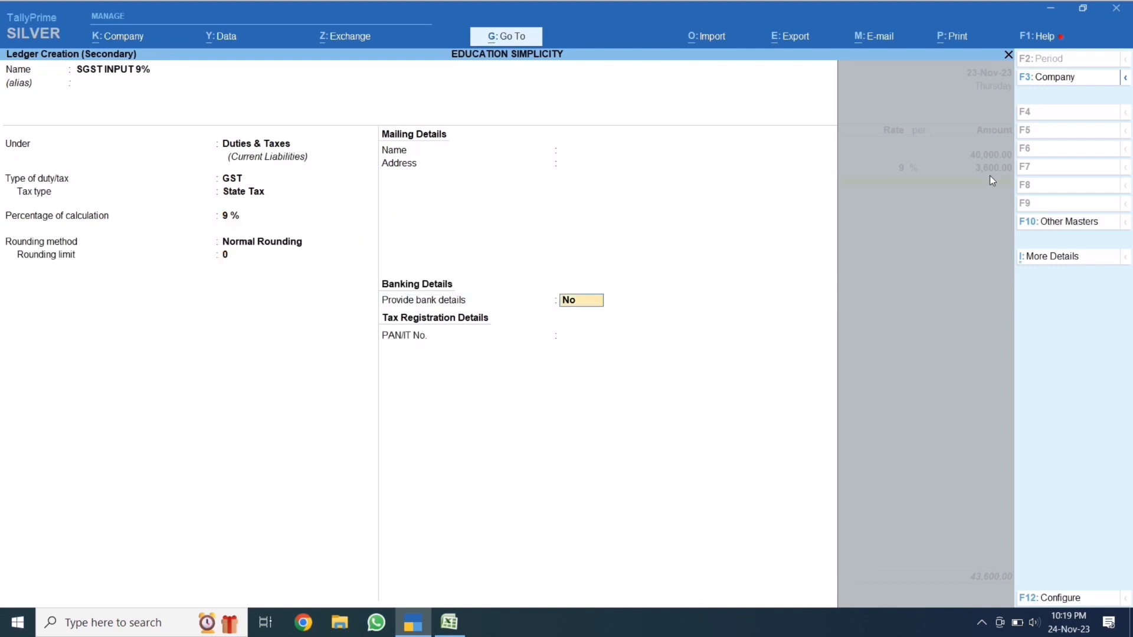
key("Return")
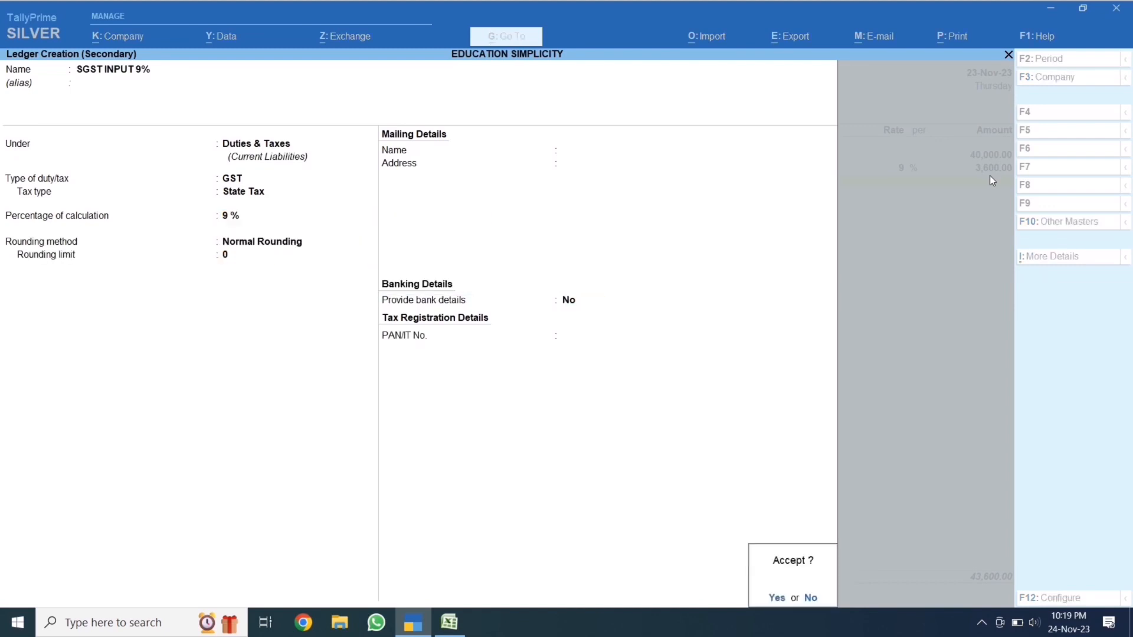
key("Return")
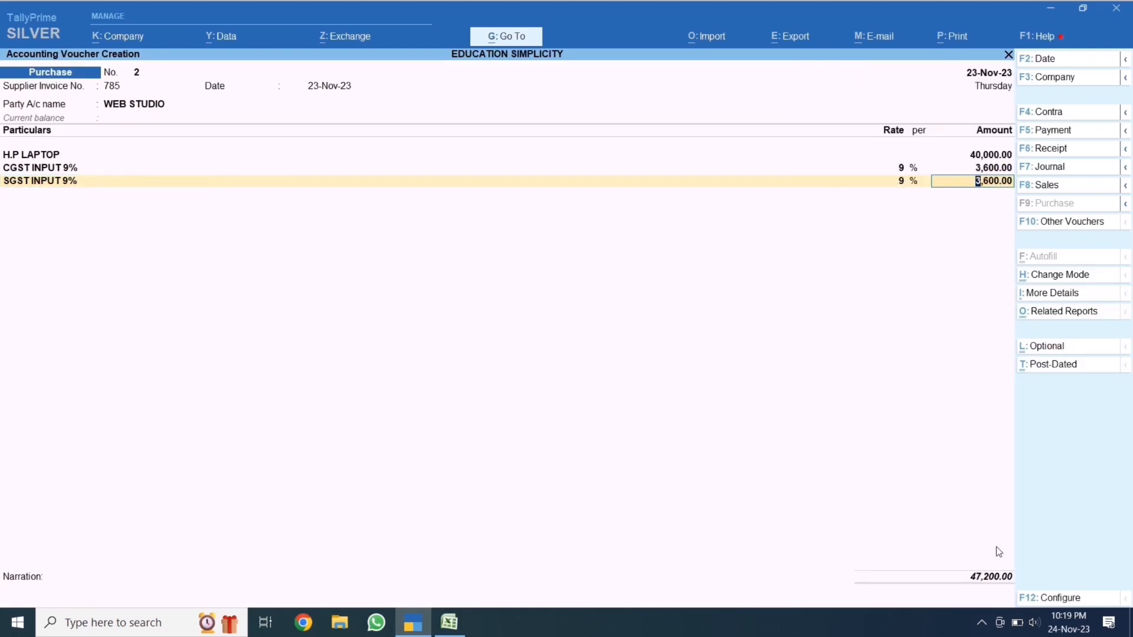
Check the laptop's total in Excel against the voucher total and accept the SGST amount in TallyPrime
left_click(449, 622)
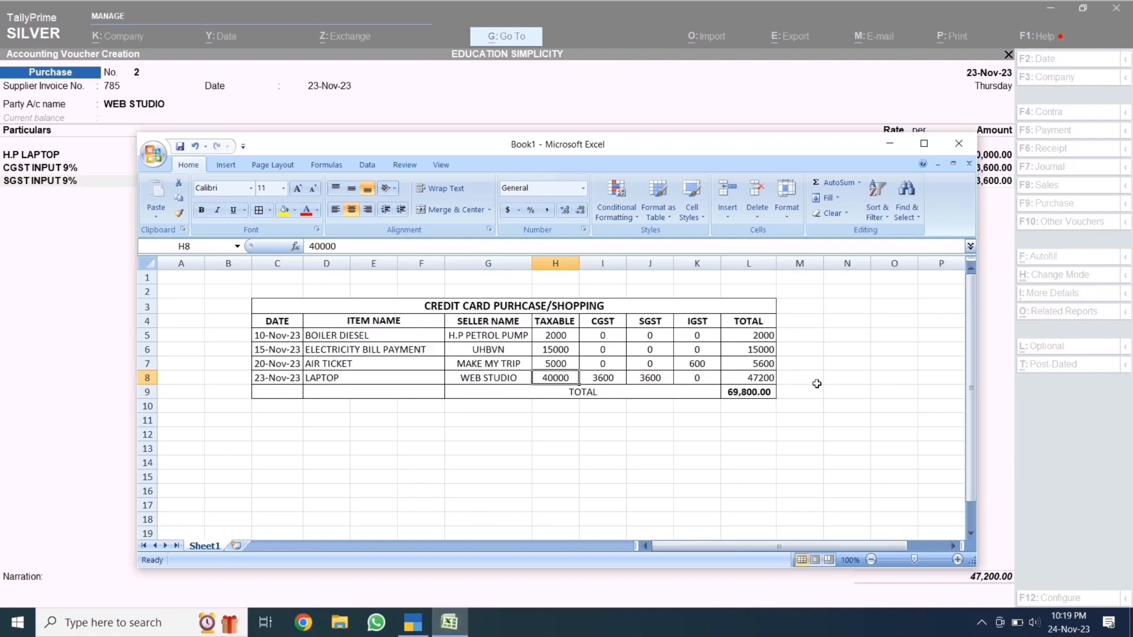
left_click(766, 378)
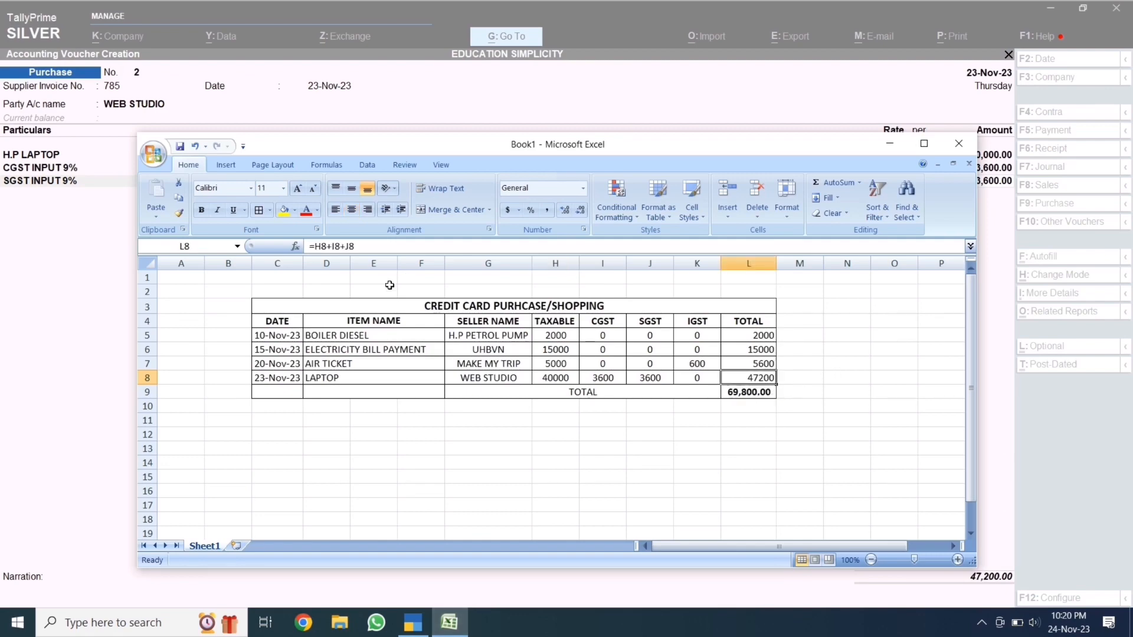
left_click(2, 323)
key("Return")
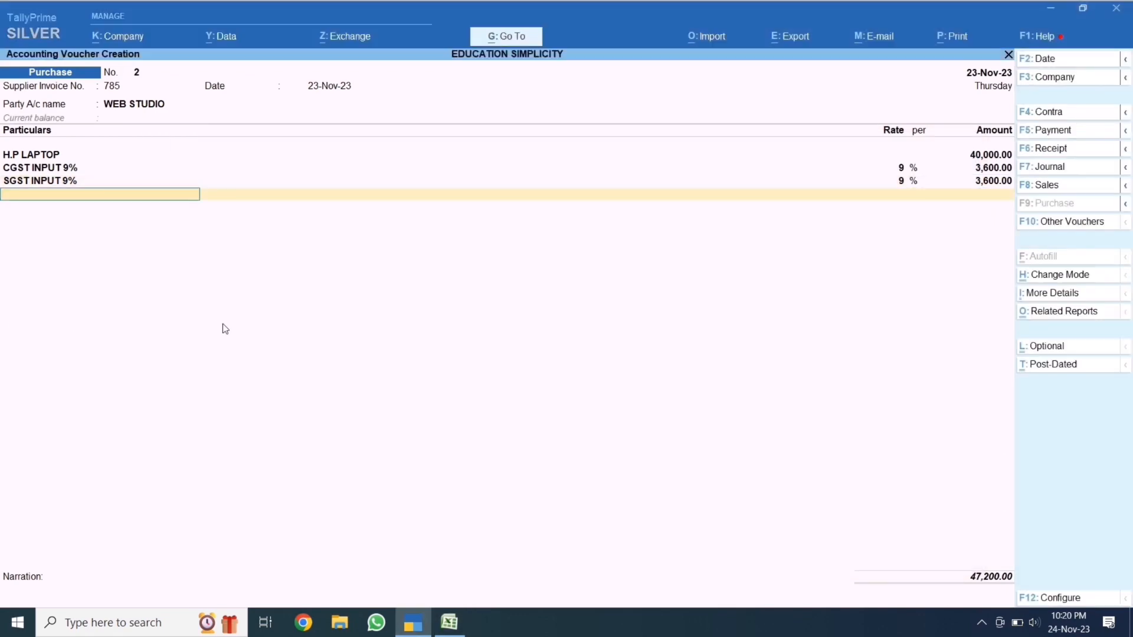
Set WEB STUDIO's bill-wise reference to On Account and save the laptop purchase voucher
key("Return")
key("Down")
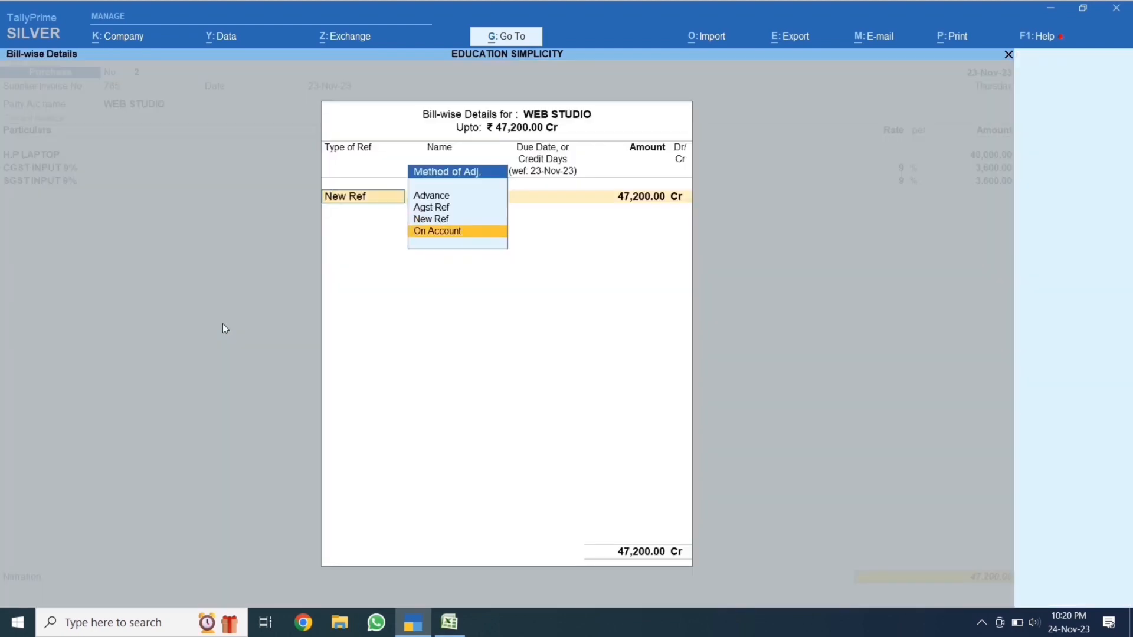
key("Return")
key("Return")
key("Return")
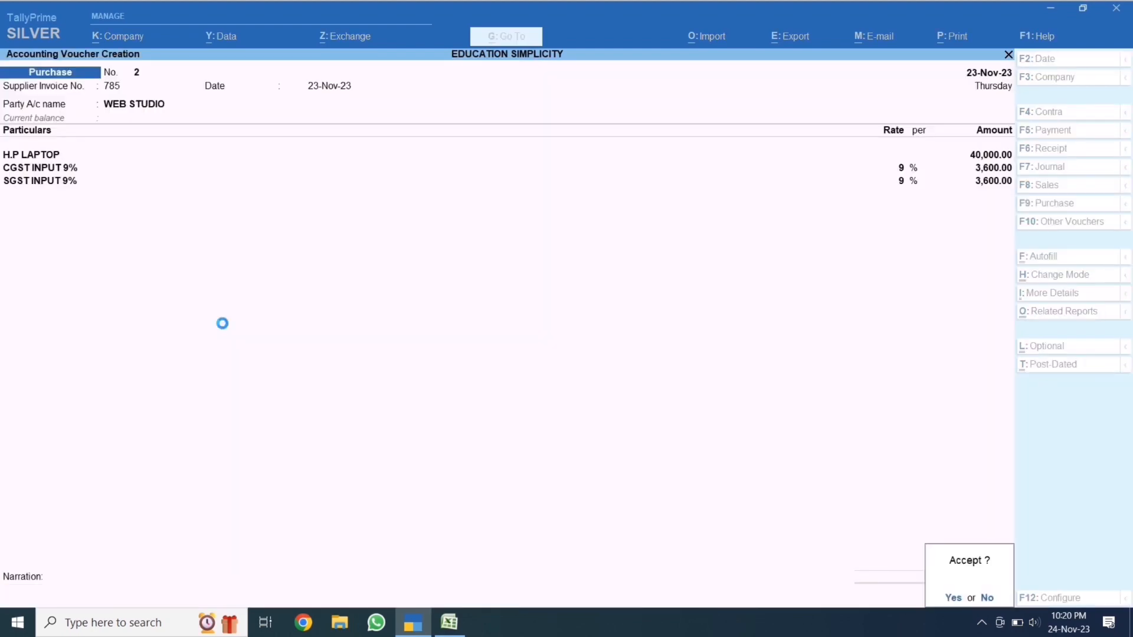
key("Return")
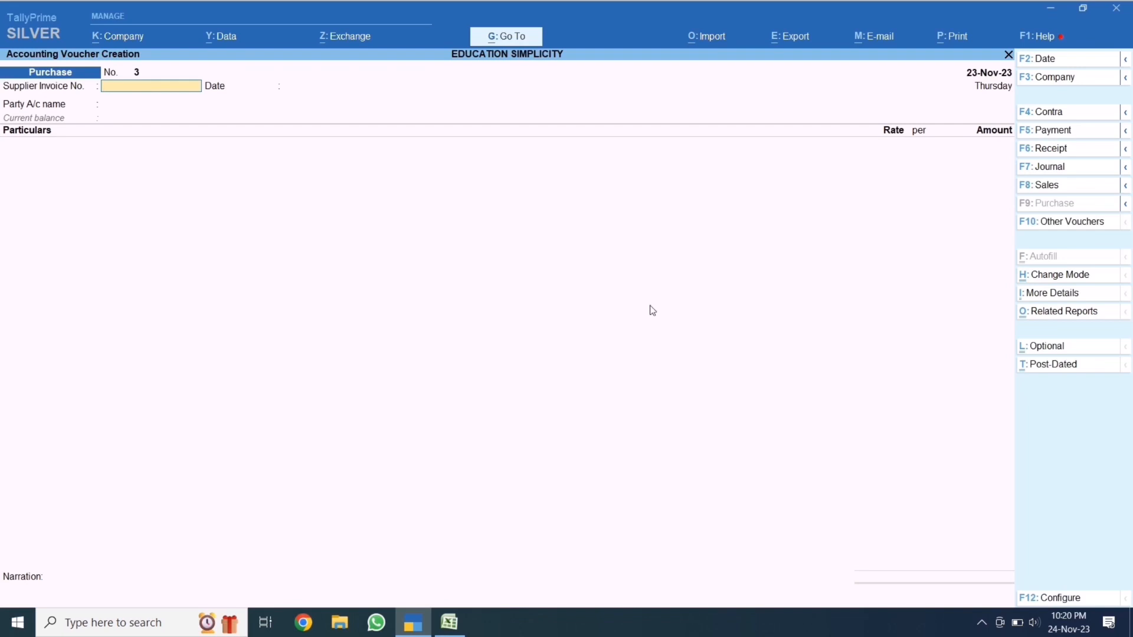
Start a journal voucher debiting WEB STUDIO with 47,200, allocated On Account
left_click(1060, 168)
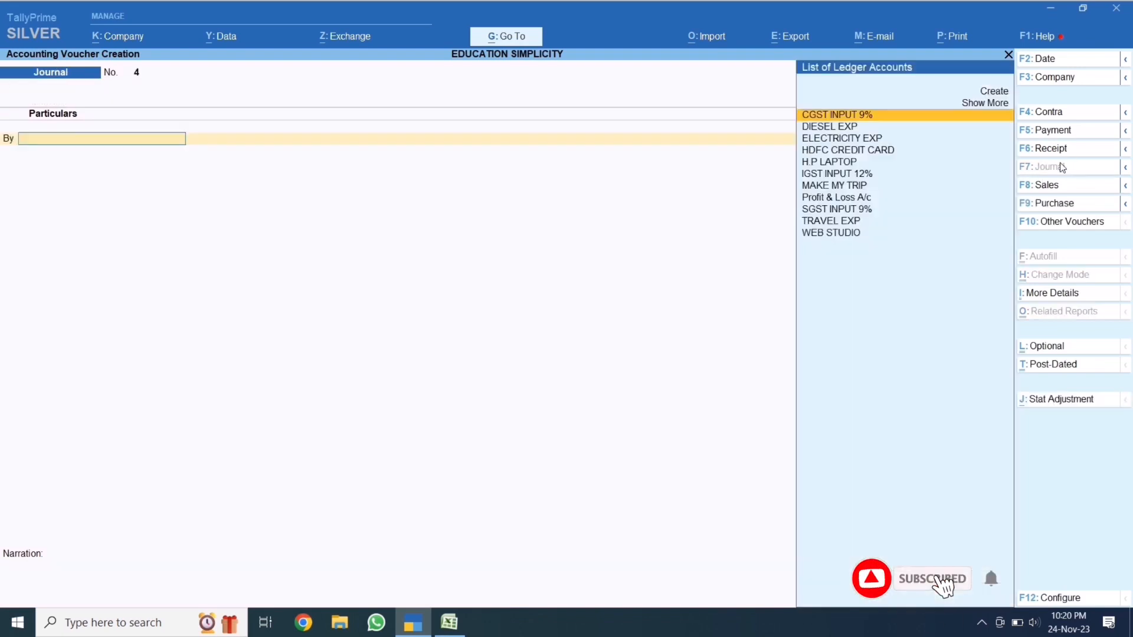
type("web")
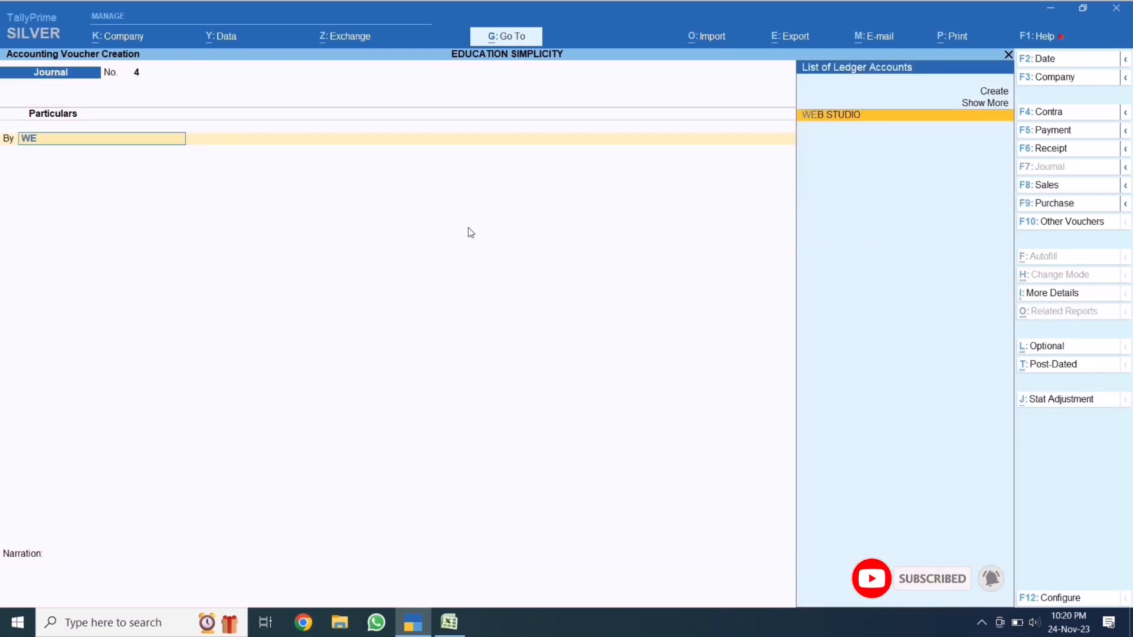
key("Return")
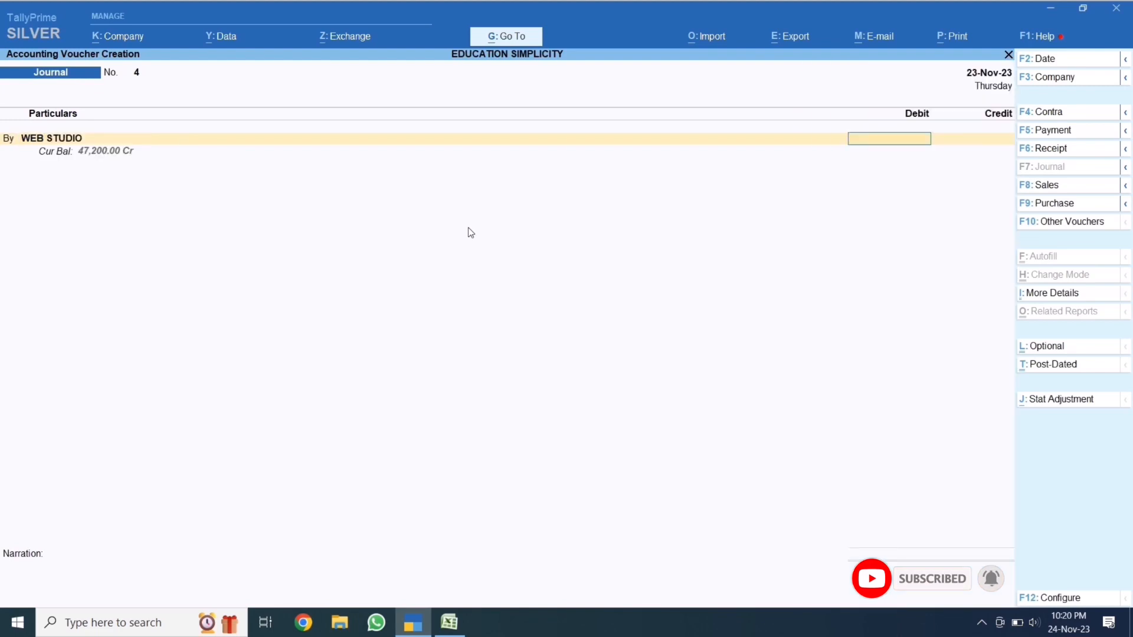
type("47")
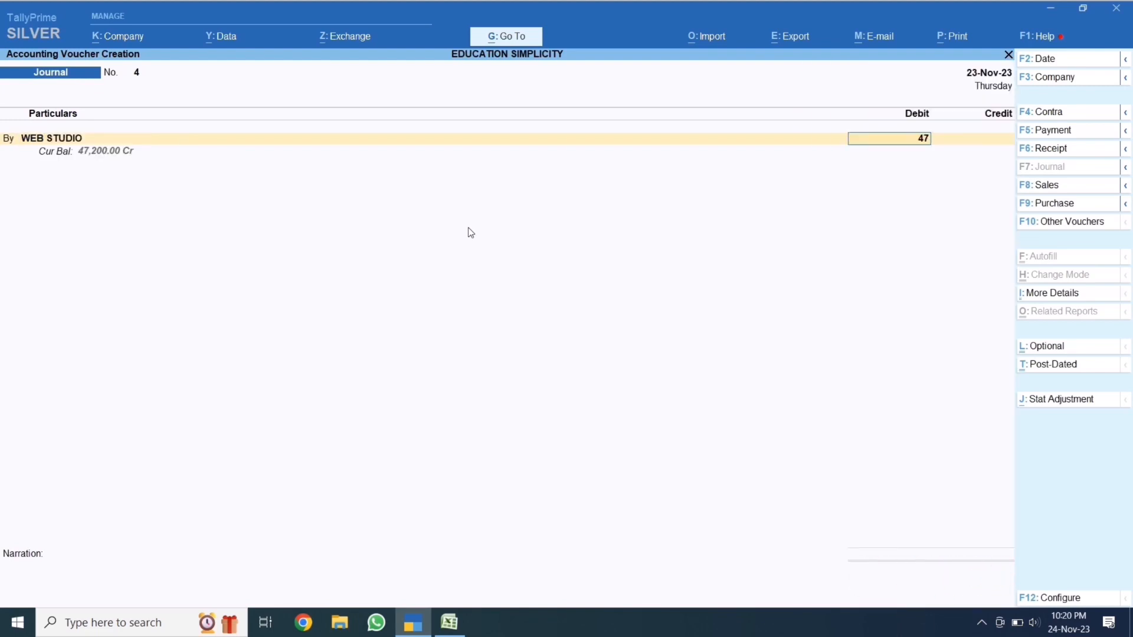
type(",200")
key("Return")
key("Return")
key("Return")
key("Return")
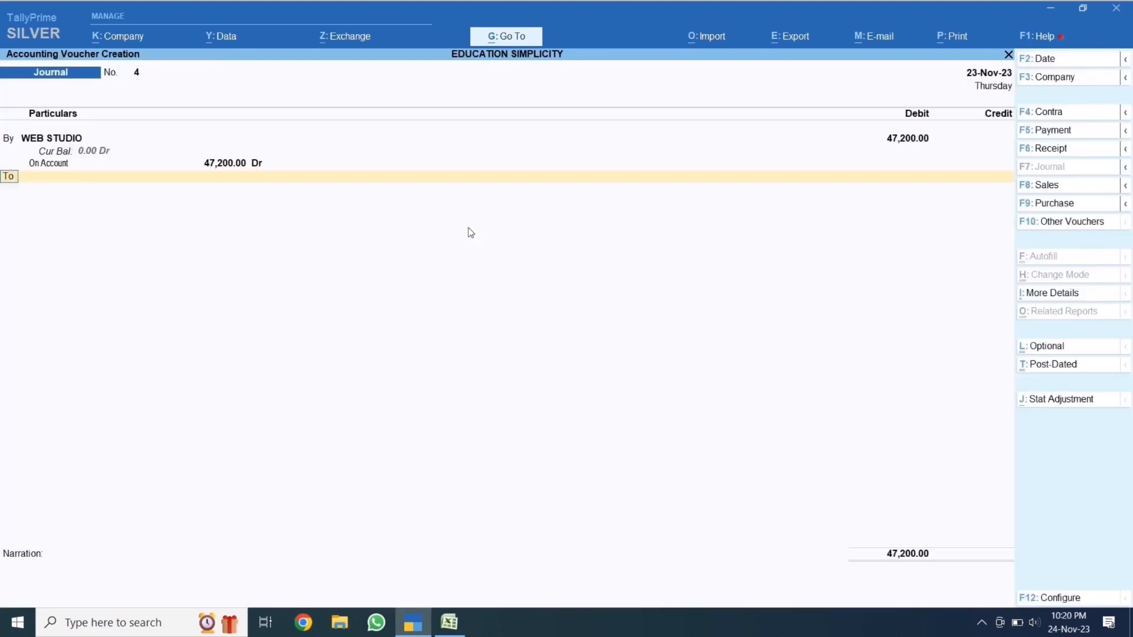
Credit HDFC CREDIT CARD with 47,200 and save the journal voucher without a narration
key("Return")
type("CRE")
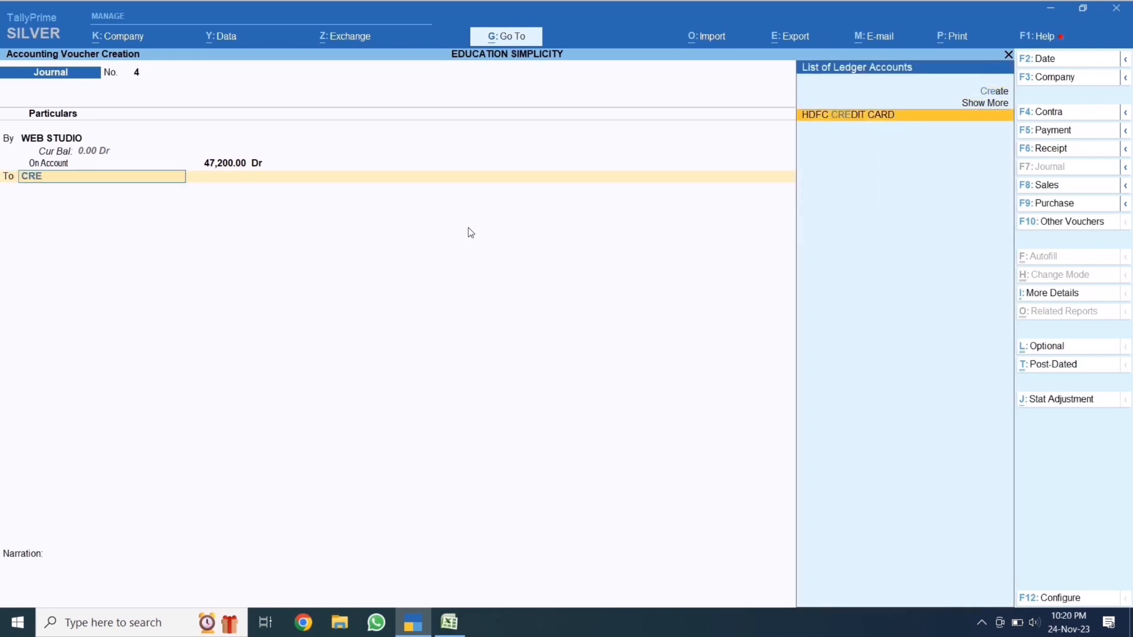
left_click(866, 117)
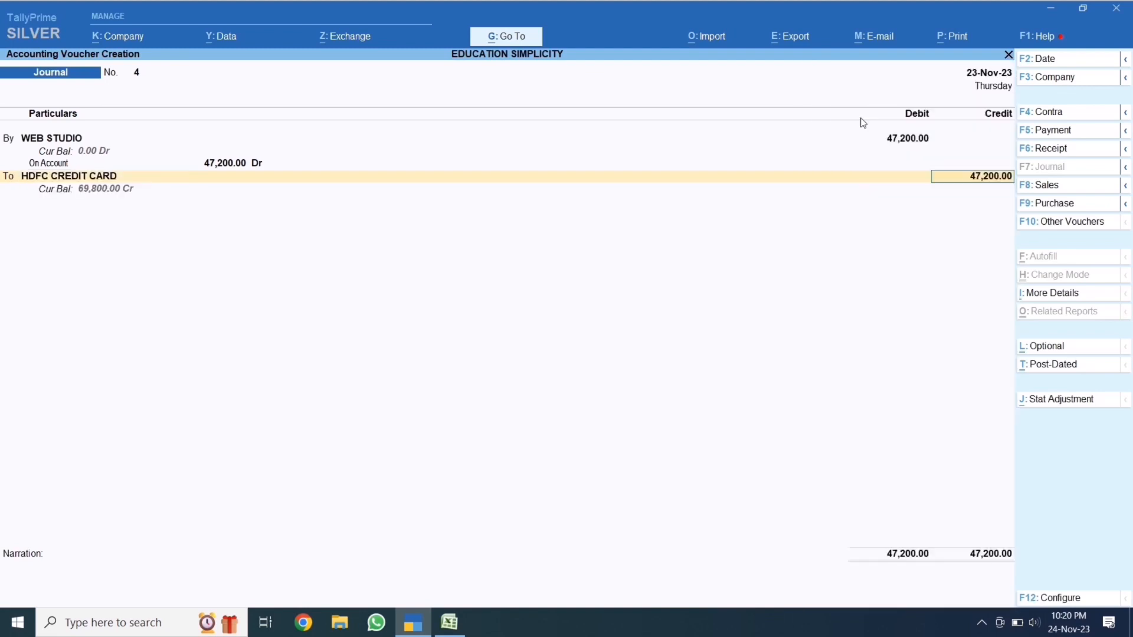
key("Return")
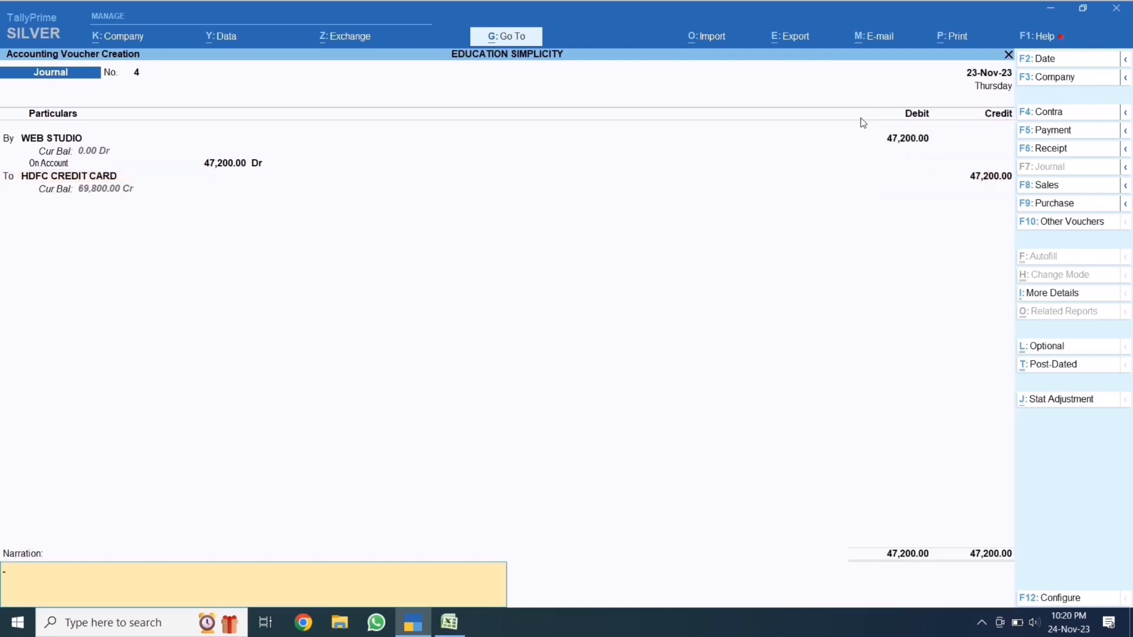
key("Return")
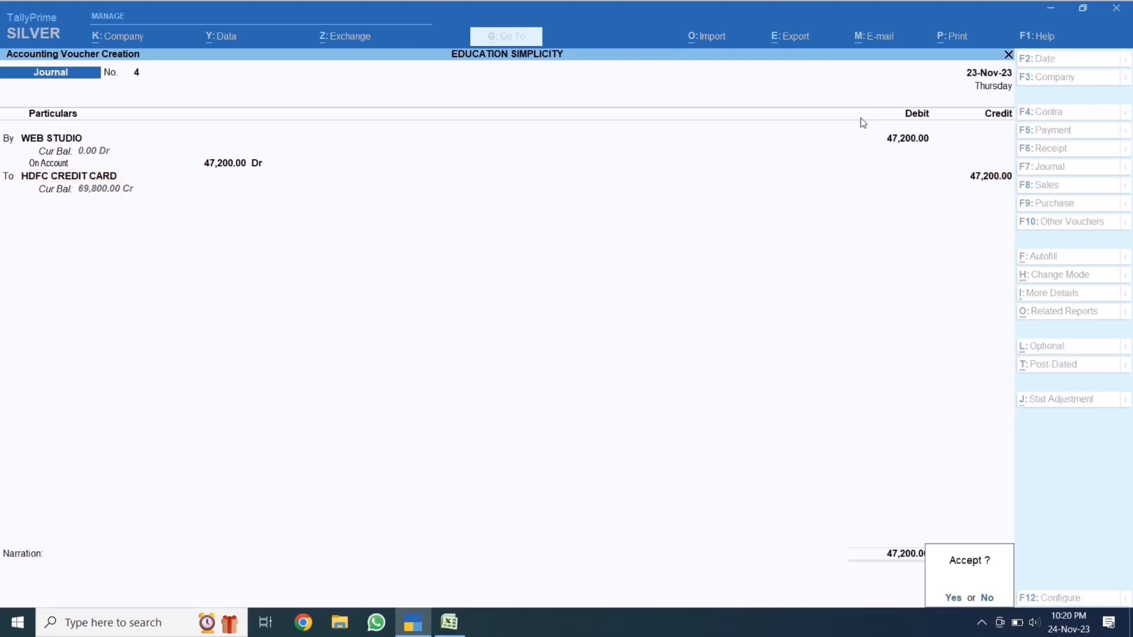
key("Return")
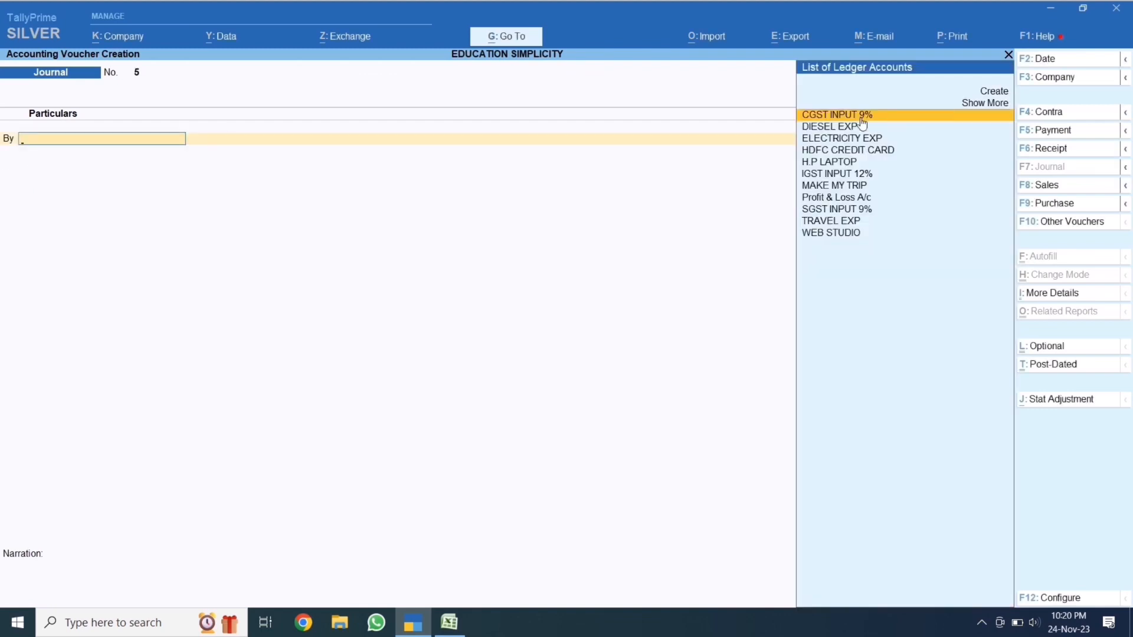
Leave voucher entry and open the ledger vouchers report for HDFC CREDIT CARD from the account books
key("Escape")
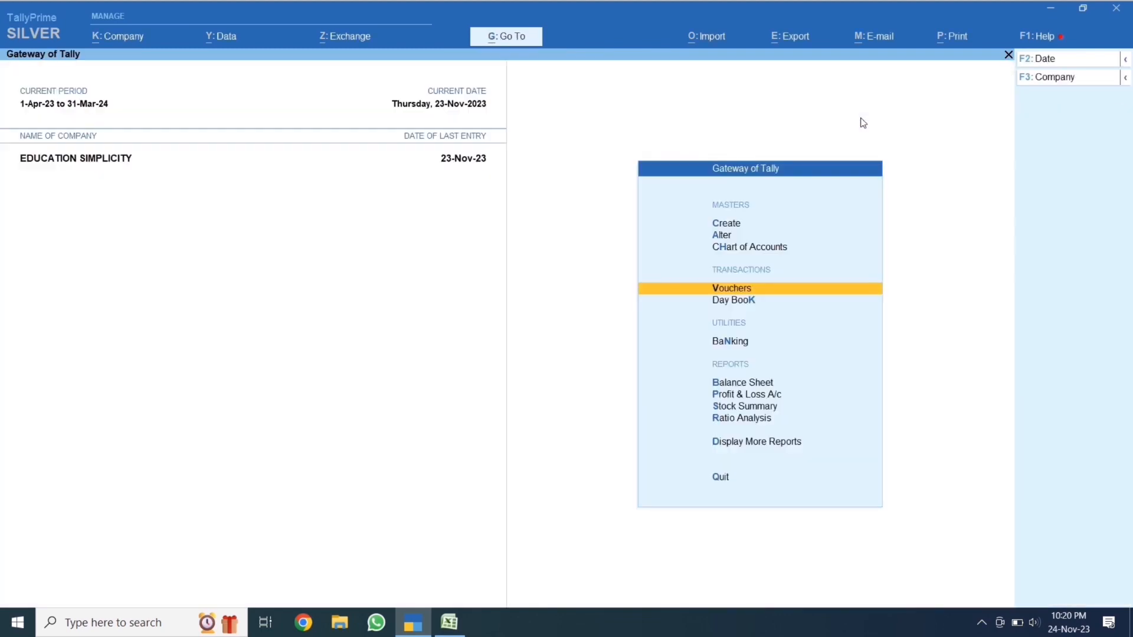
key("Down")
key("Down")
key("Down")
key("Down")
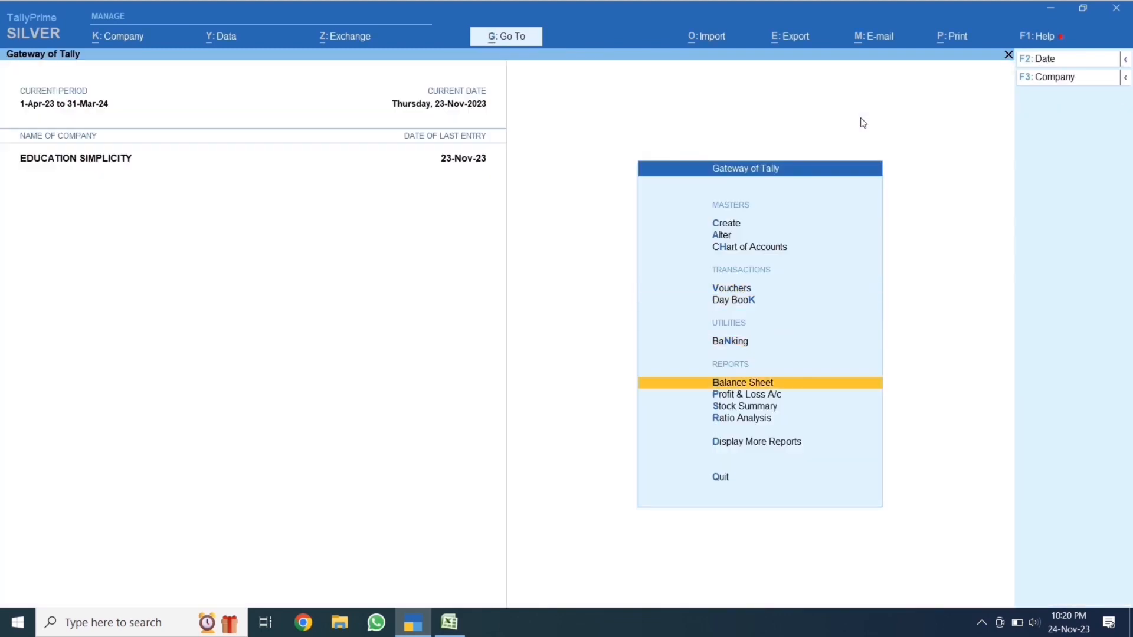
key("Down")
key("Down")
key("Down")
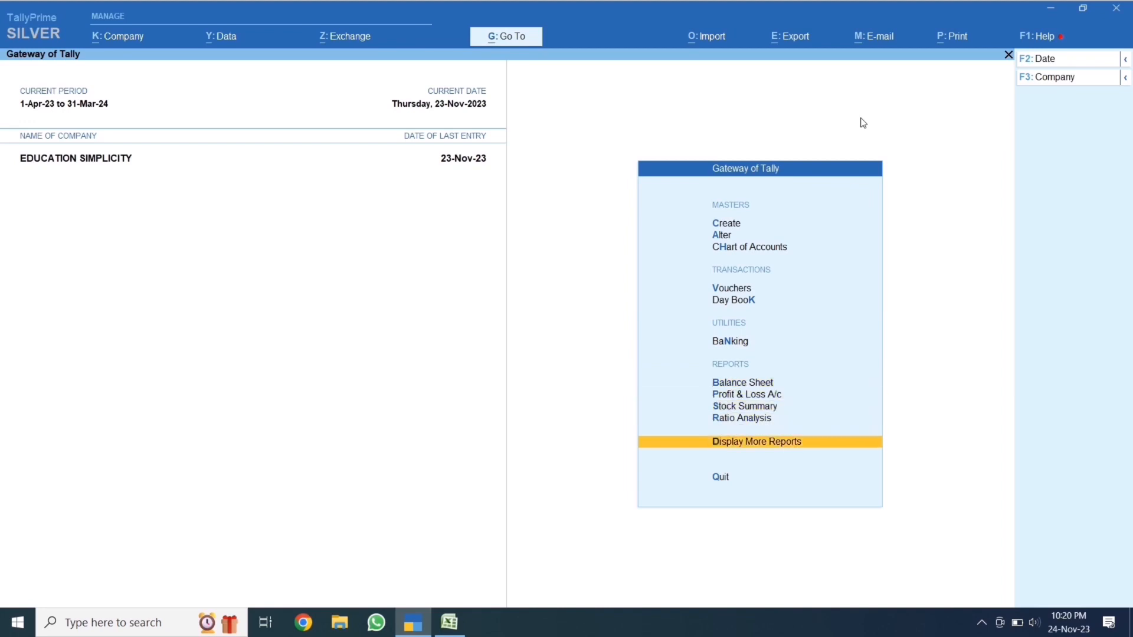
key("Return")
key("Down")
key("Down")
key("Down")
key("Down")
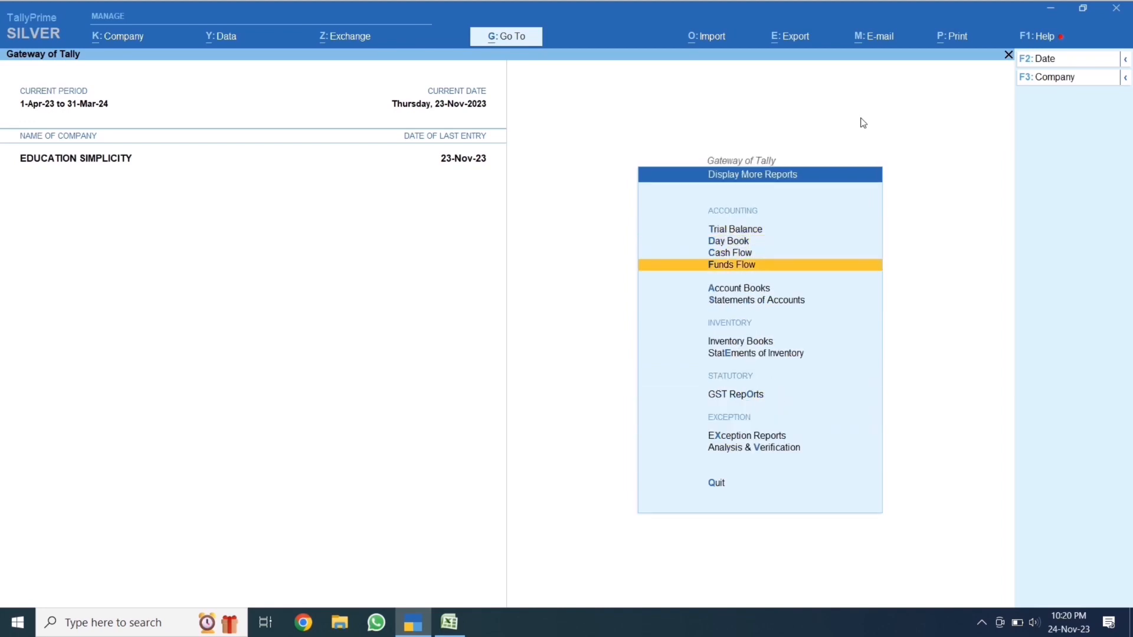
key("Return")
key("Down")
key("Return")
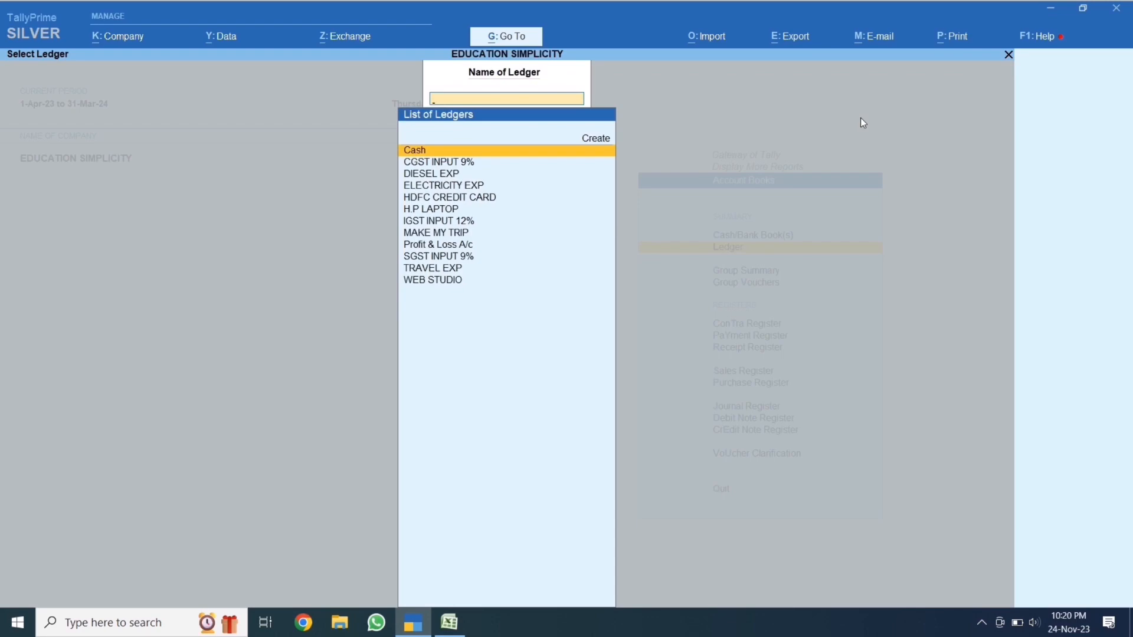
type("HDF")
key("Return")
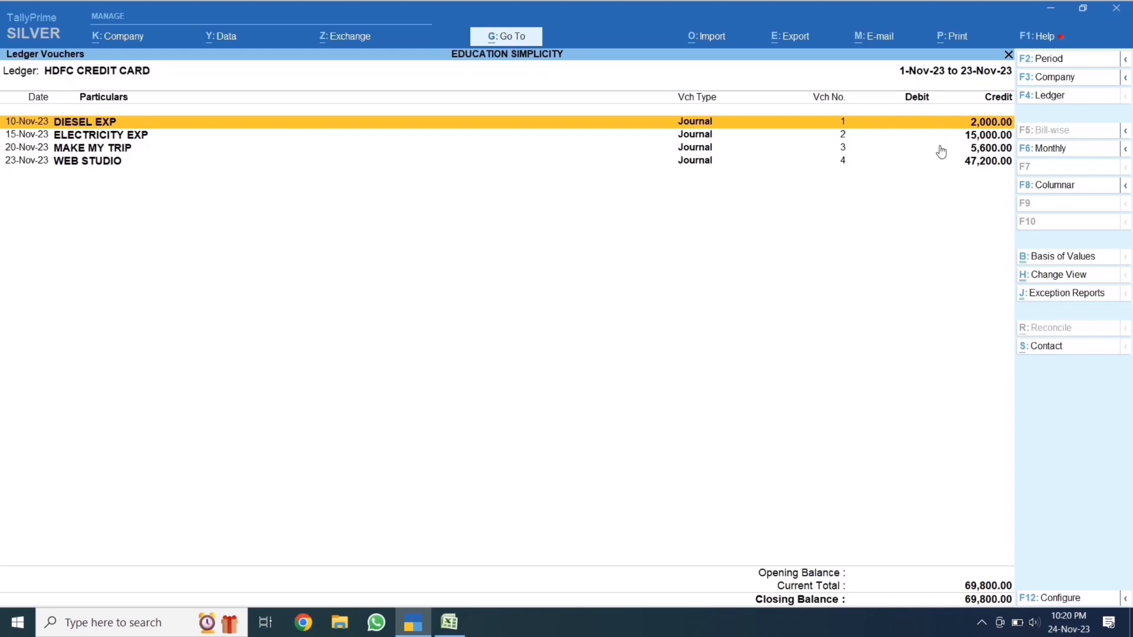
Check the credit card purchase total in Excel against the HDFC CREDIT CARD closing balance in TallyPrime and close the ledger report
left_click(447, 621)
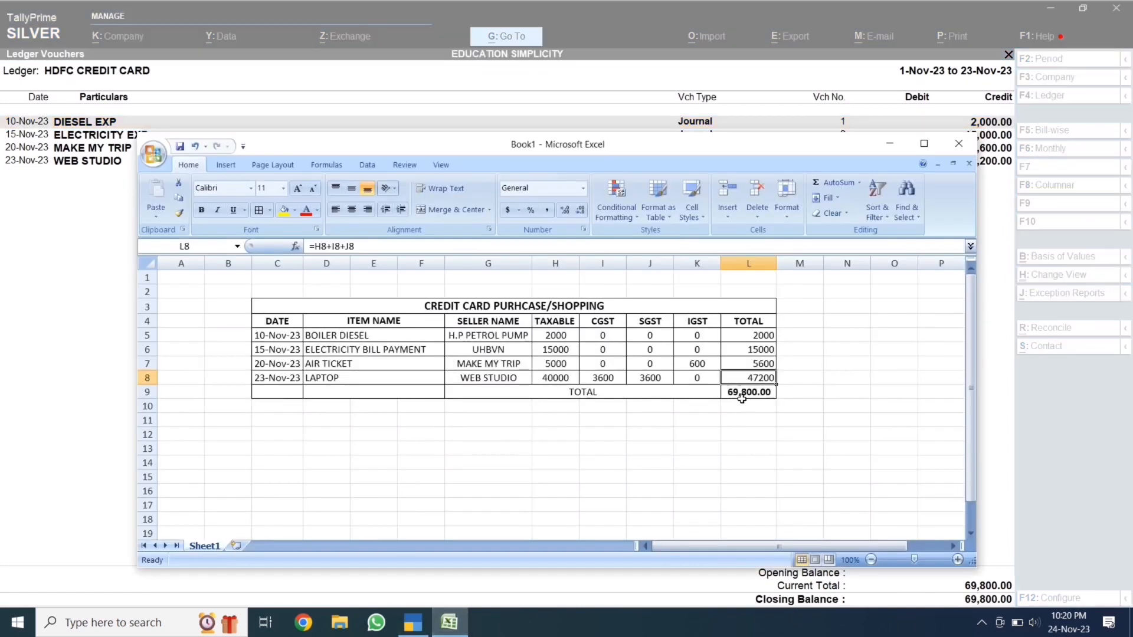
left_click(766, 389)
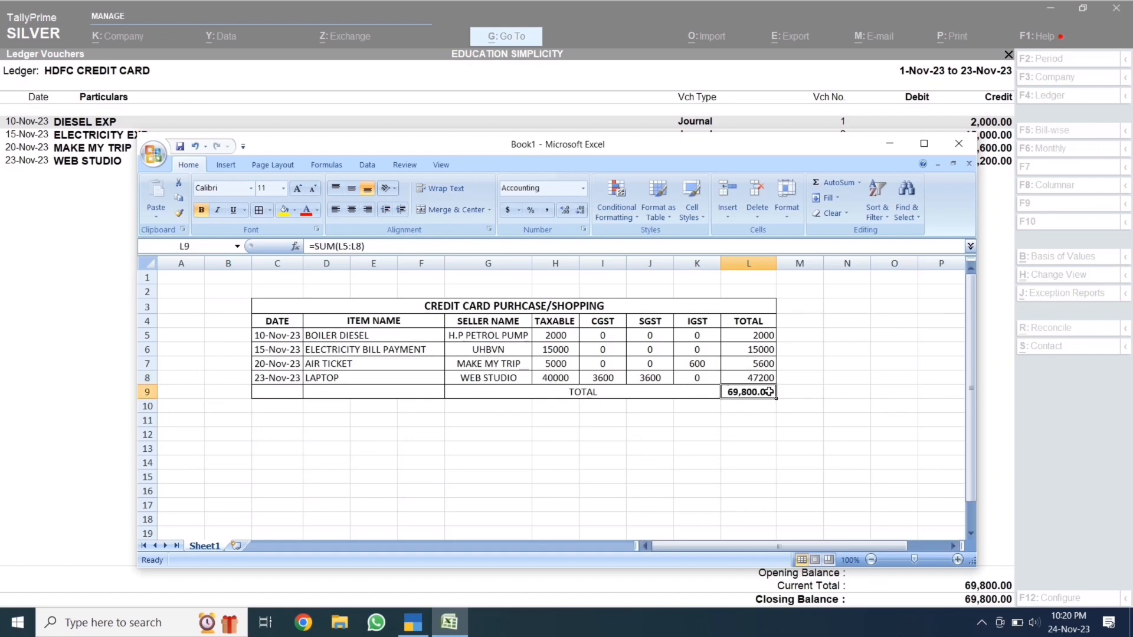
left_click(889, 142)
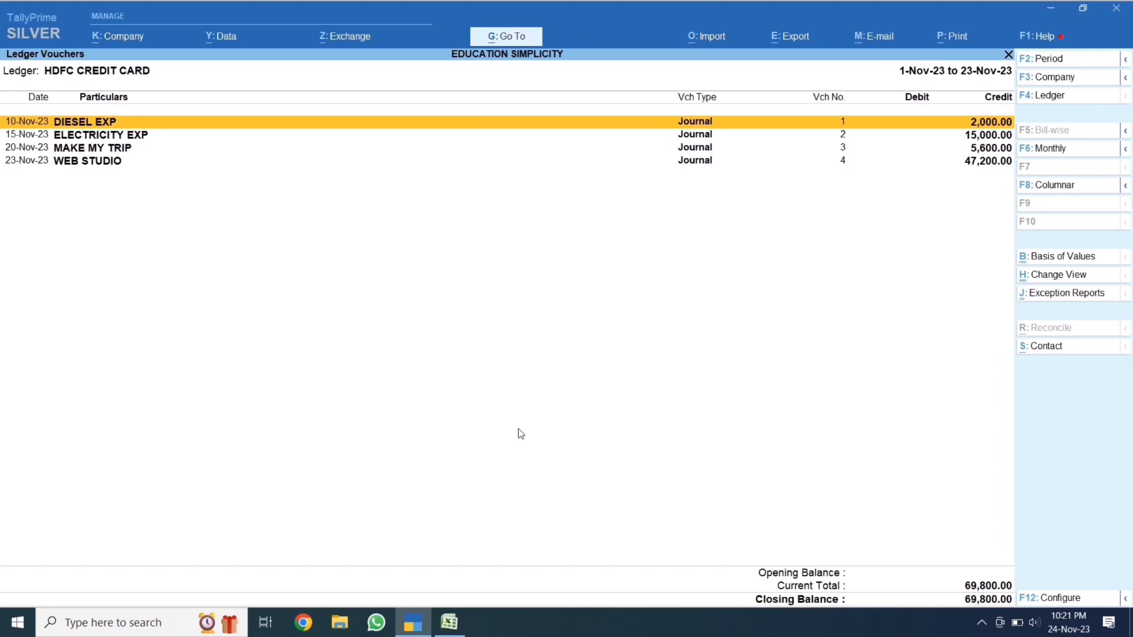
key("Escape")
key("Escape")
key("Escape")
key("Escape")
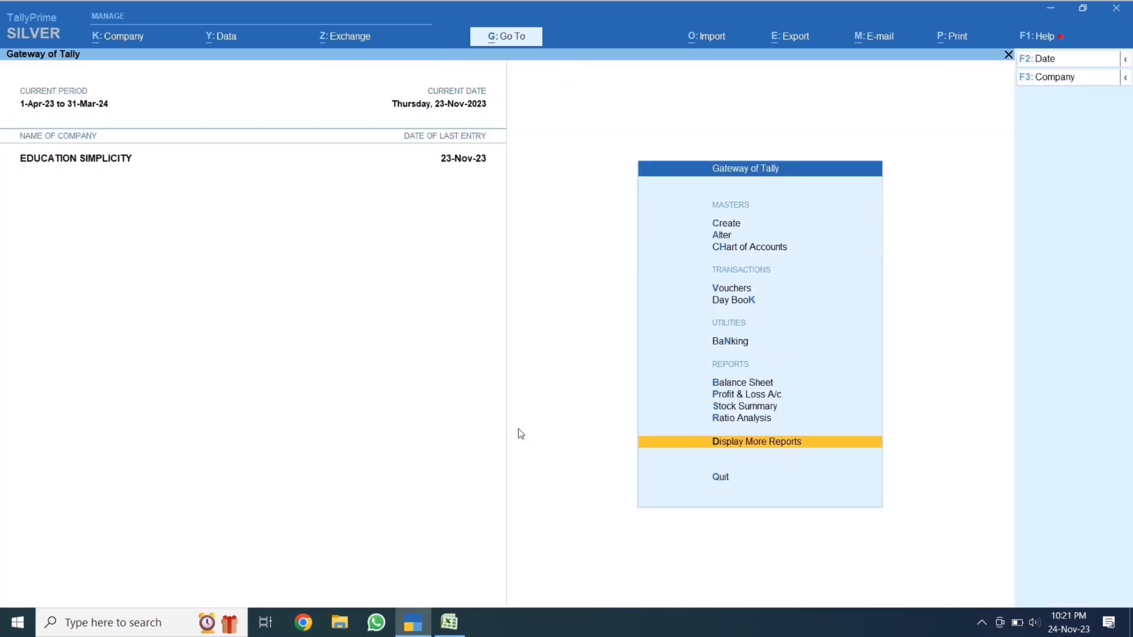
Review the bank balance in the Cash/Bank Summary and return to the Gateway of Tally
key("Home")
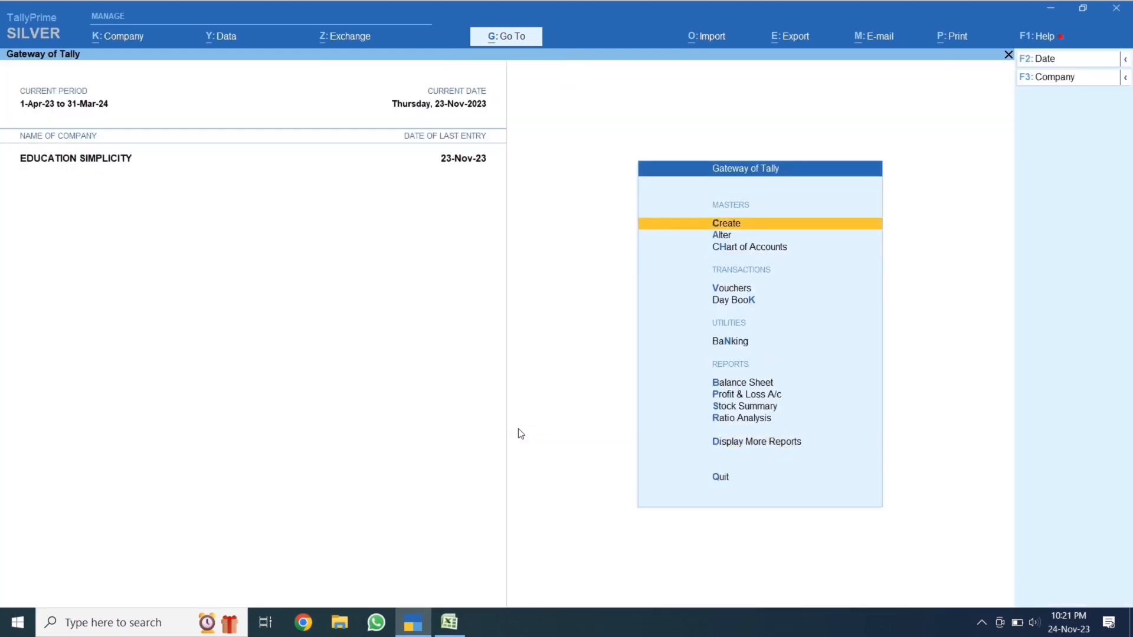
key("d")
key("a")
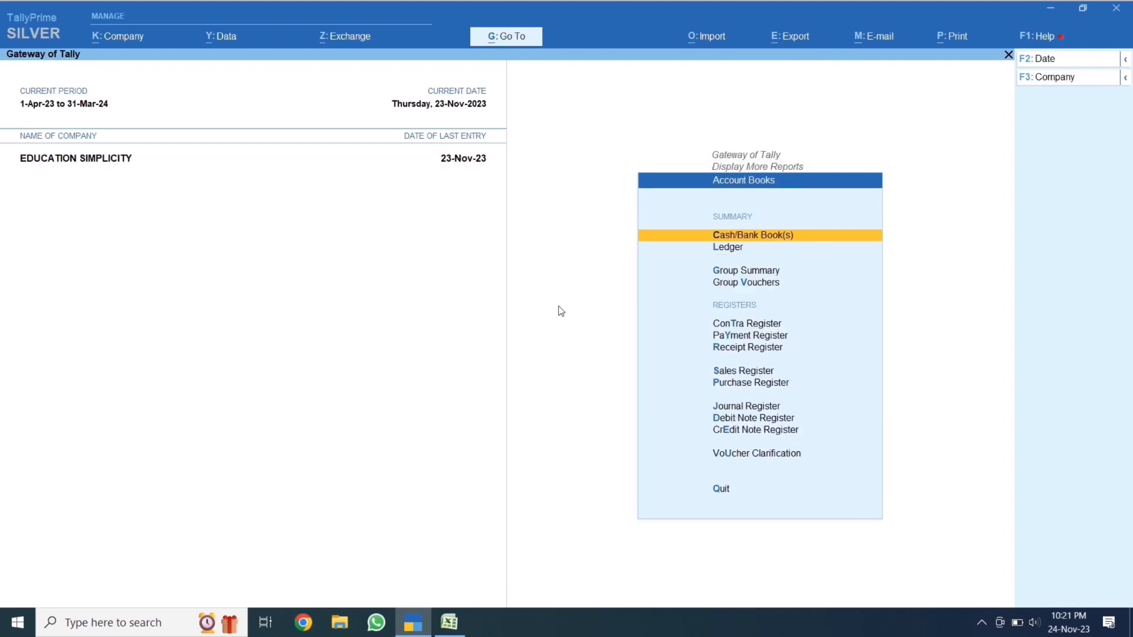
key("Return")
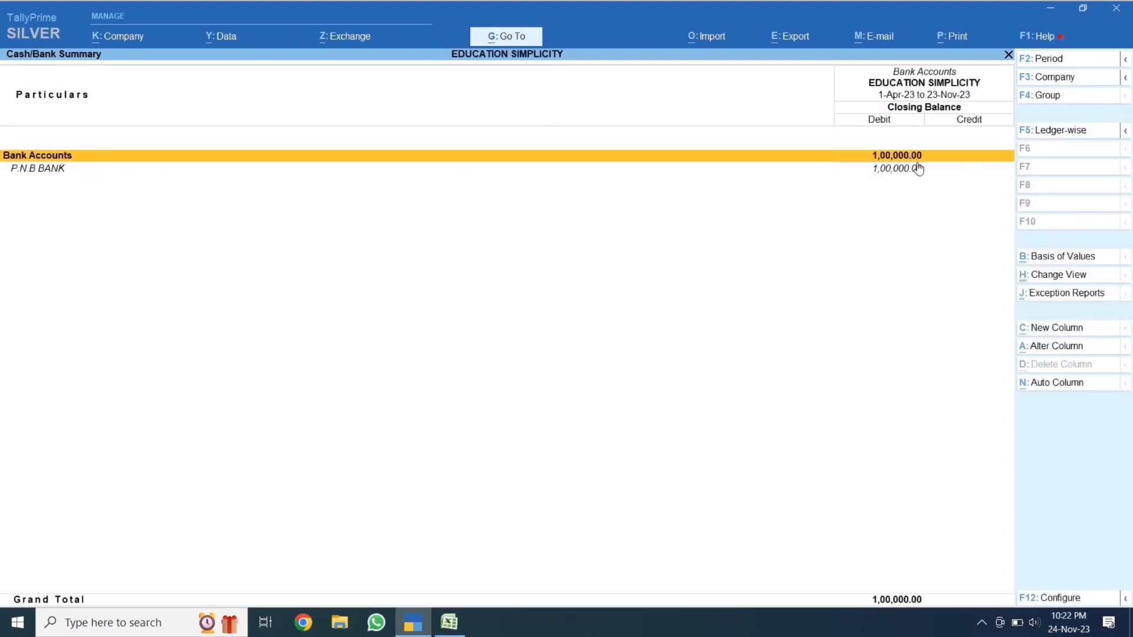
key("Escape")
key("Escape")
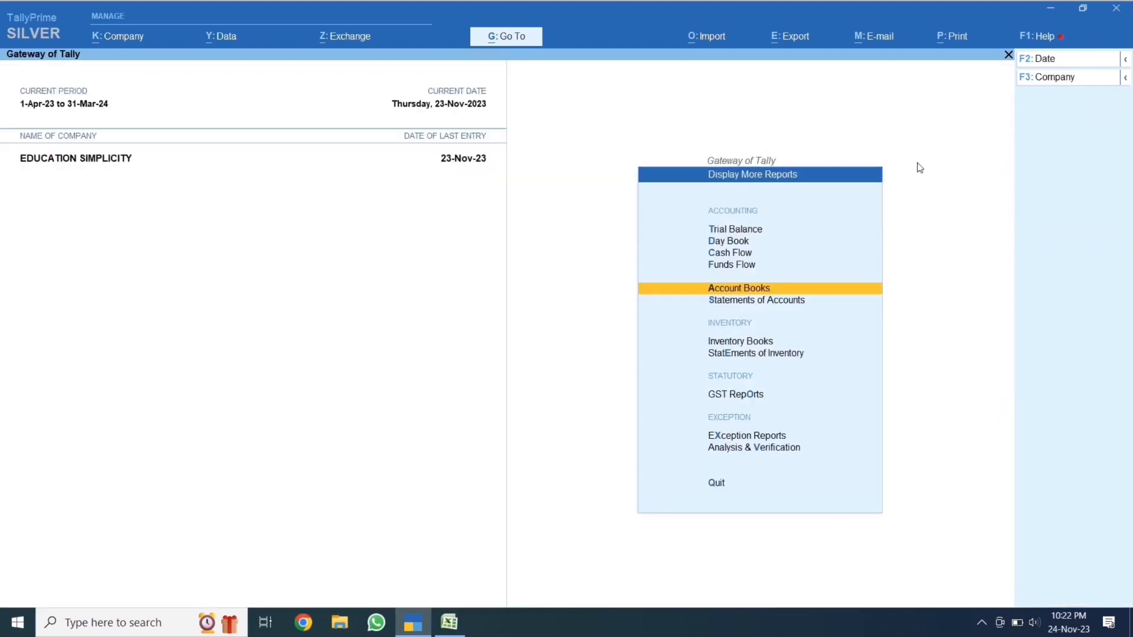
key("Escape")
Start a payment voucher dated 24-Nov-23
key("Down")
key("Down")
key("Down")
key("Down")
key("Down")
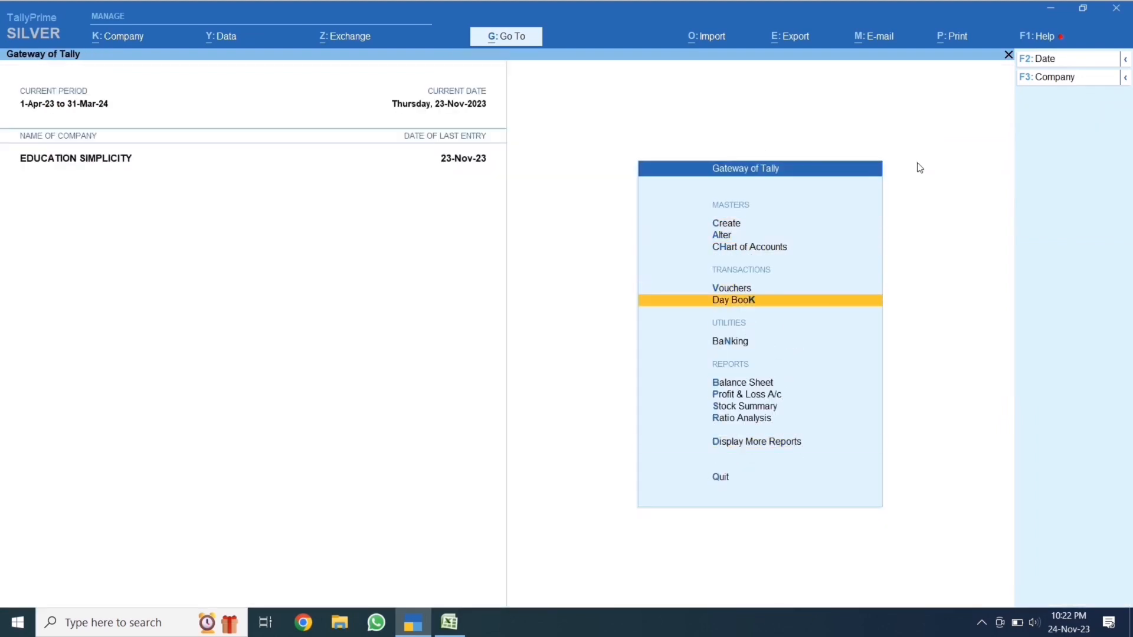
key("Up")
key("Return")
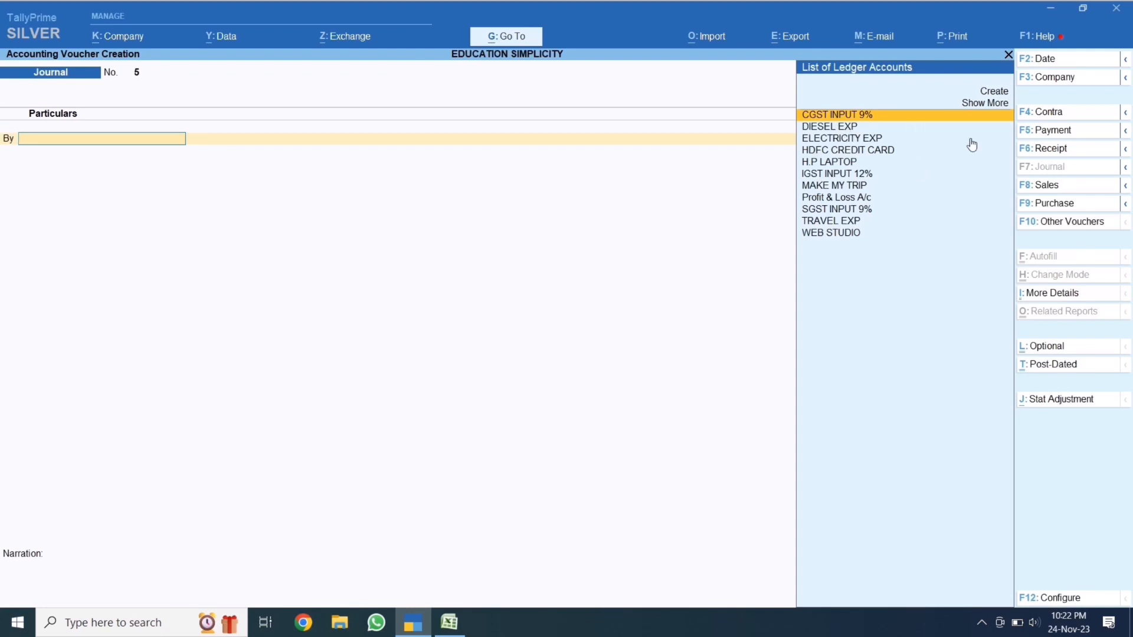
left_click(1050, 131)
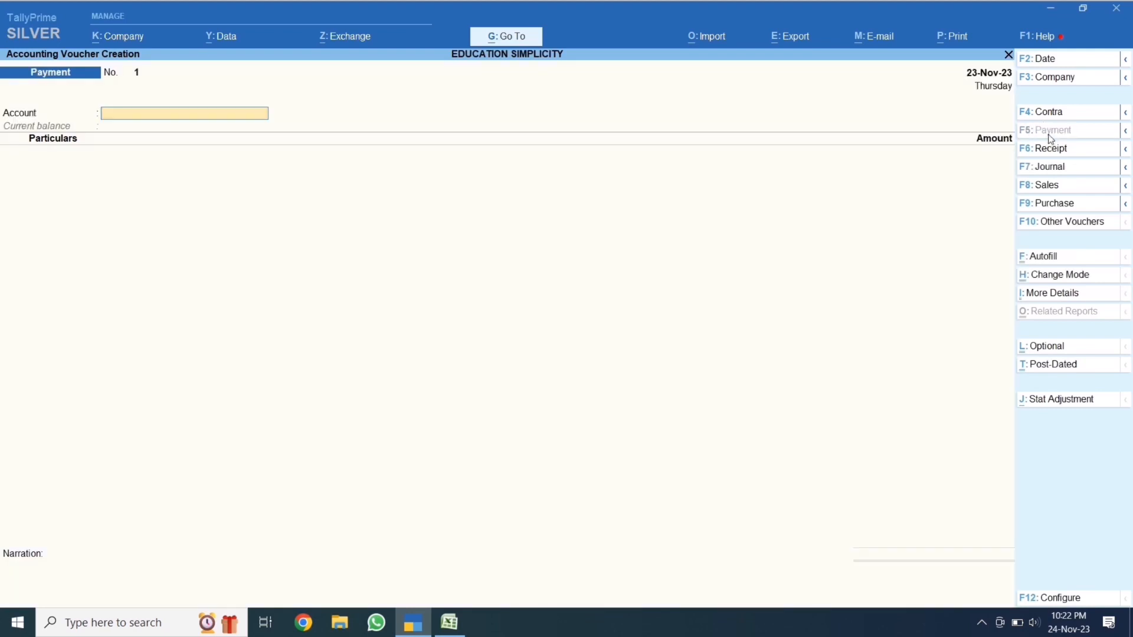
left_click(984, 73)
key("Return")
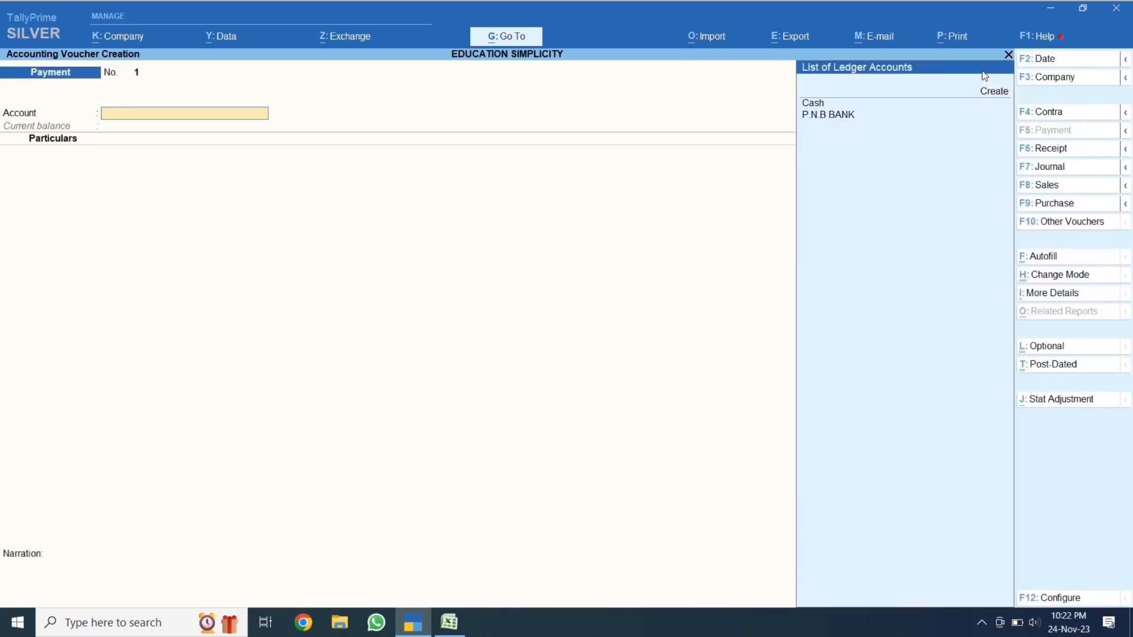
Set P.N.B BANK as the paying account and enter a payment of 69,800 to HDFC CREDIT CARD
key("Down")
key("Down")
key("Return")
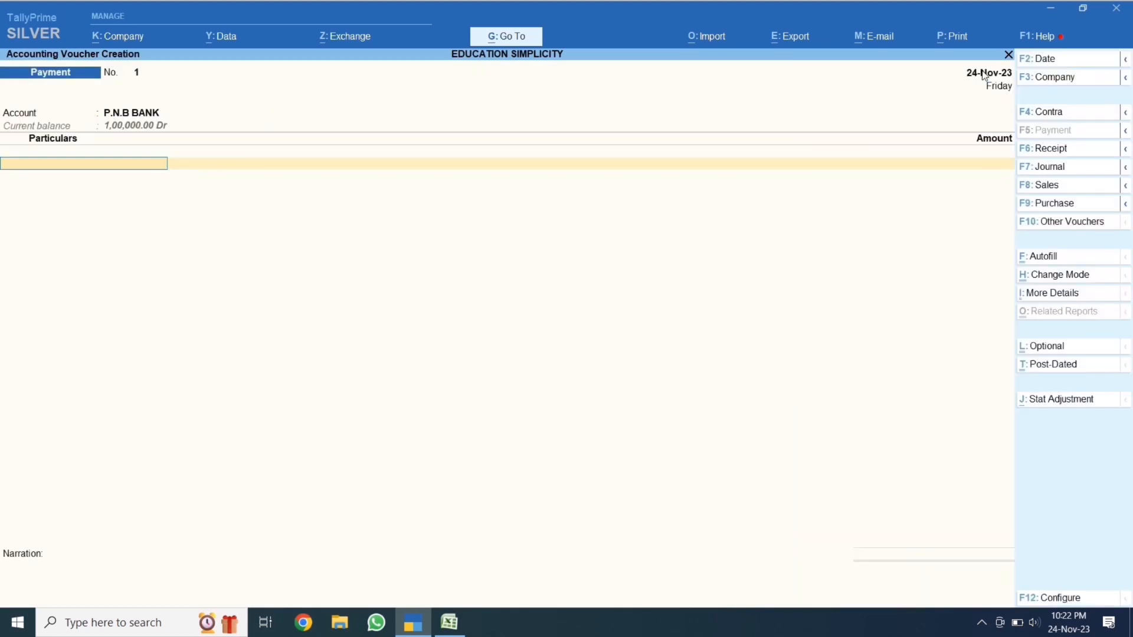
type("HDF")
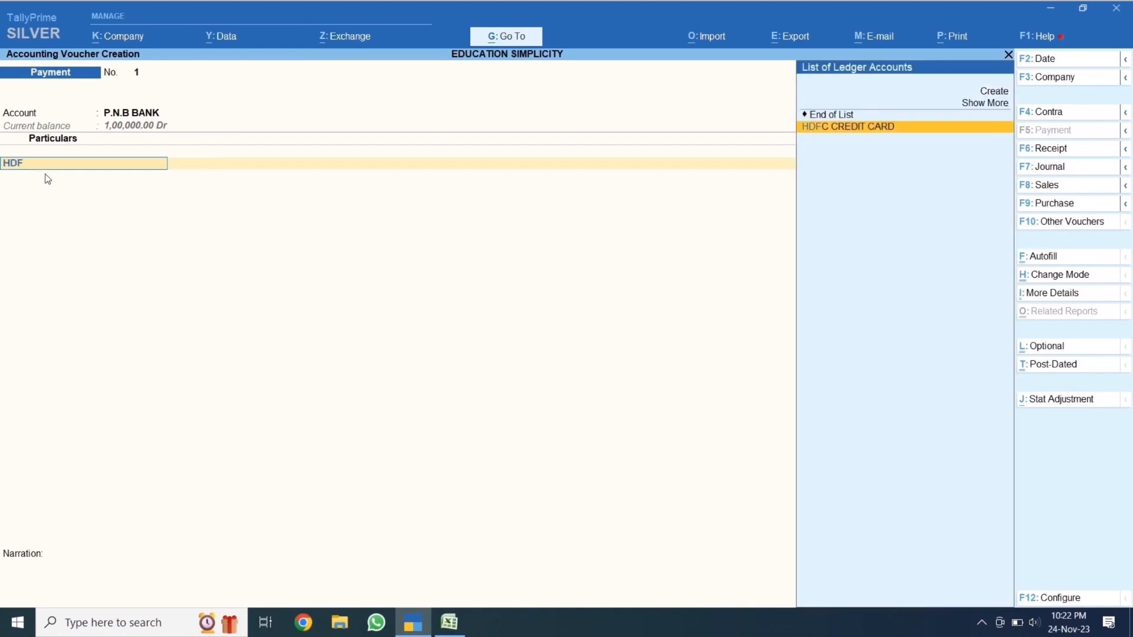
key("Return")
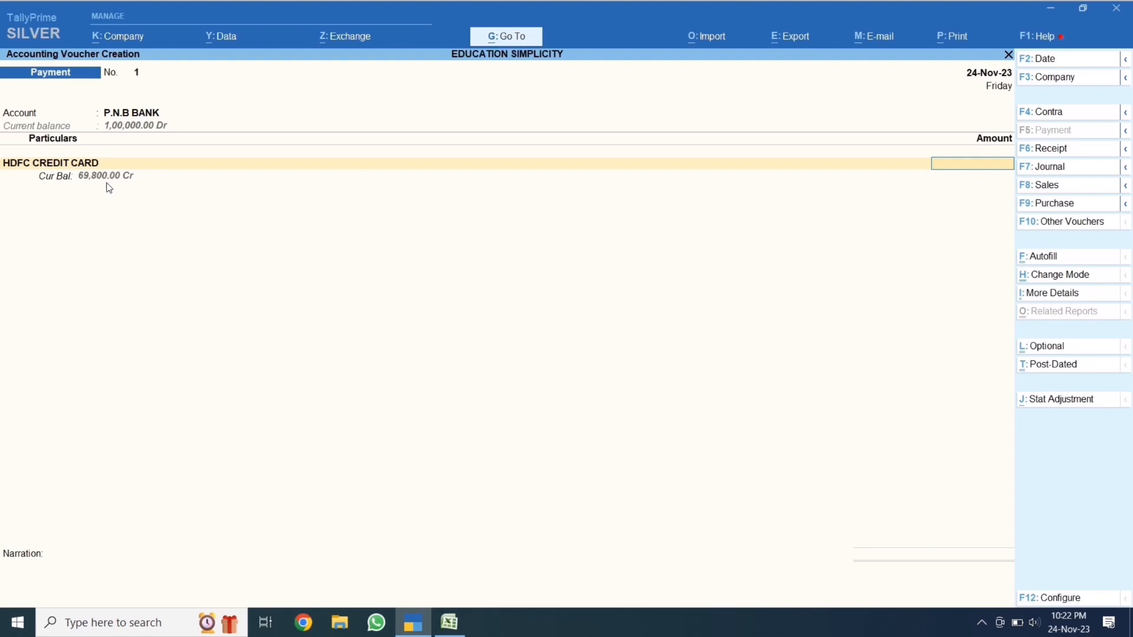
type("69800")
key("Return")
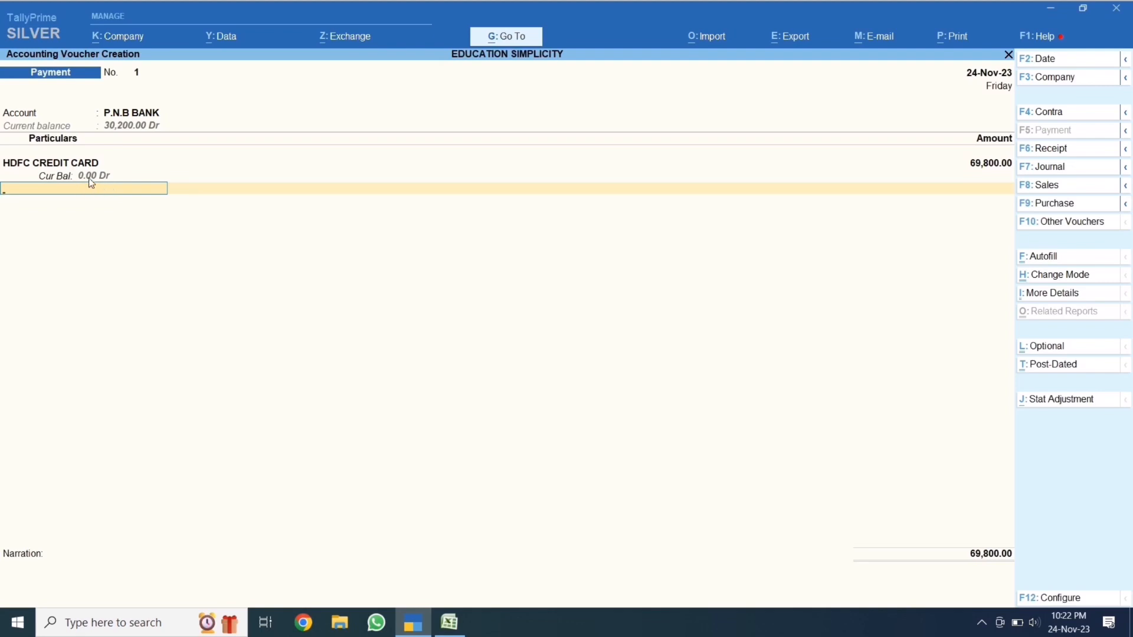
Allocate the P.N.B BANK payment as a cheque dated 24-Nov-23, leave the narration blank and save the payment voucher
key("Return")
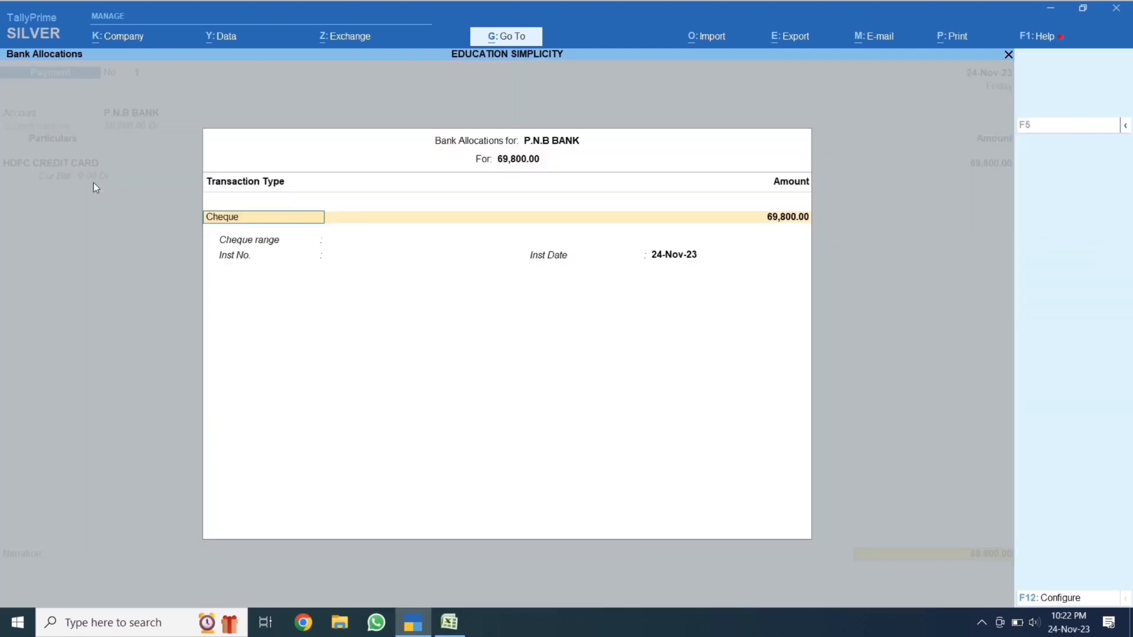
key("Return")
key("Return")
key("Return")
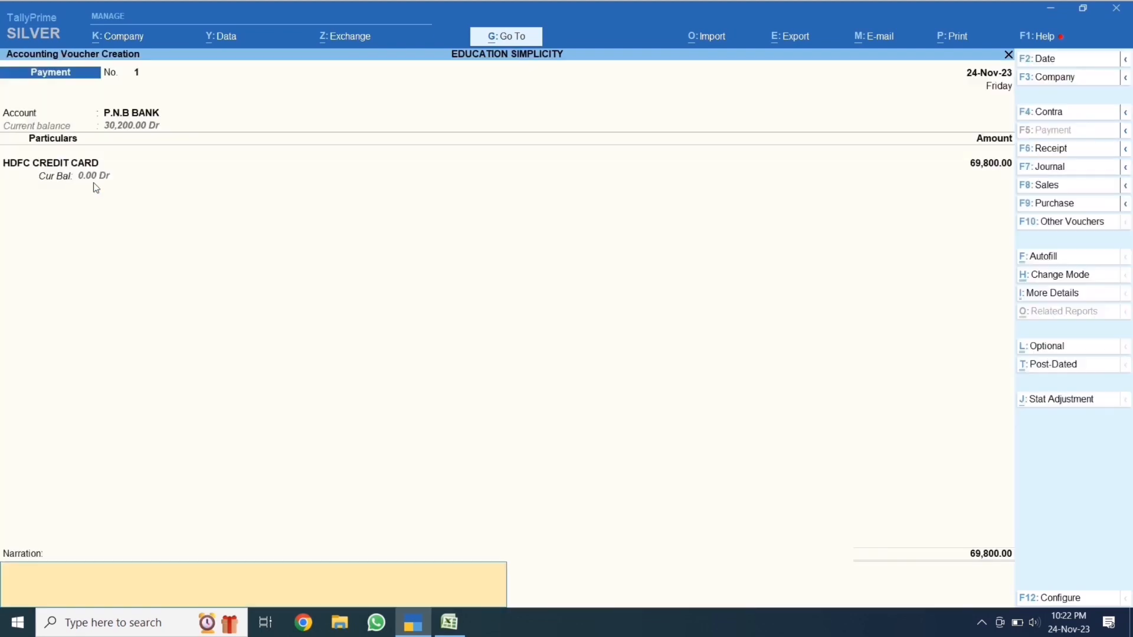
key("Return")
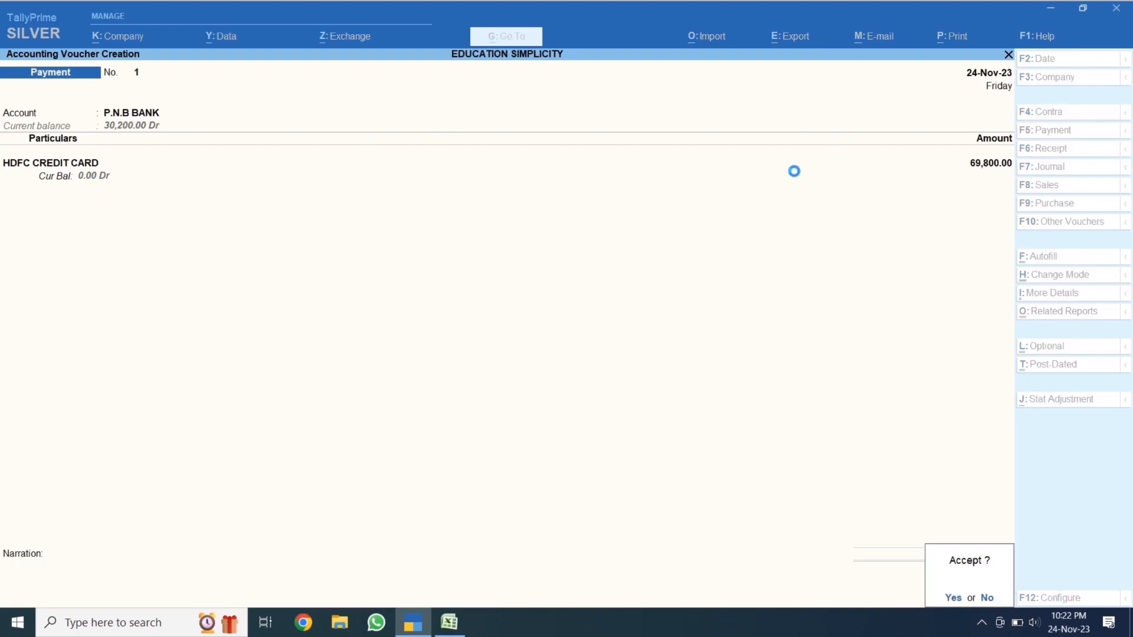
key("Return")
Review the HDFC CREDIT CARD ledger vouchers to check the recorded payment and closing balance, and close the report
type("da")
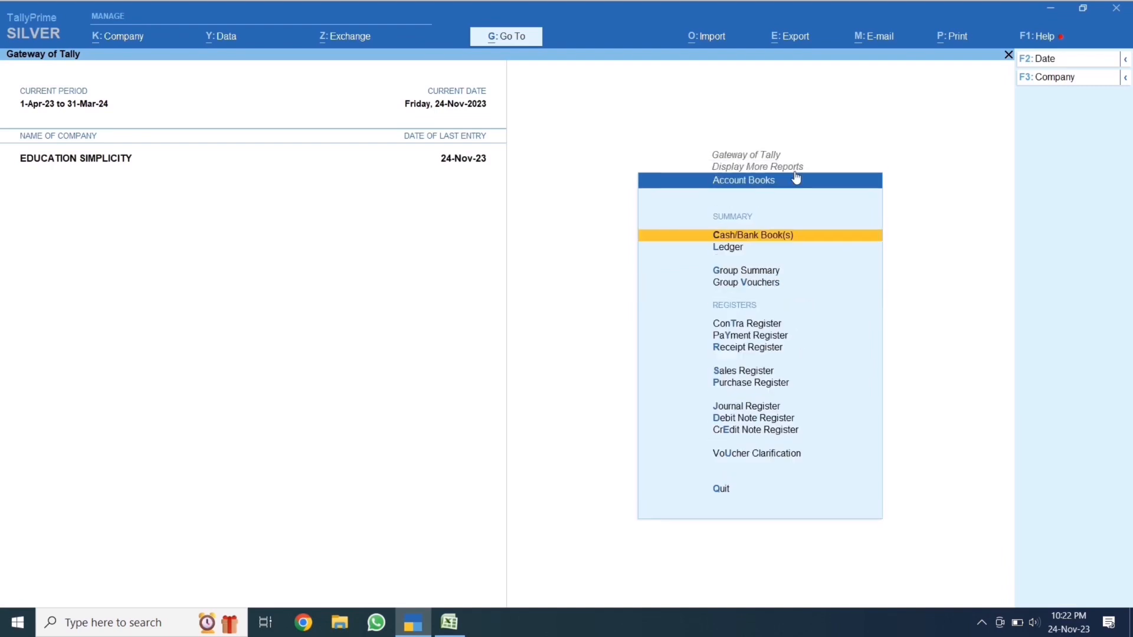
type("lHD")
key("Return")
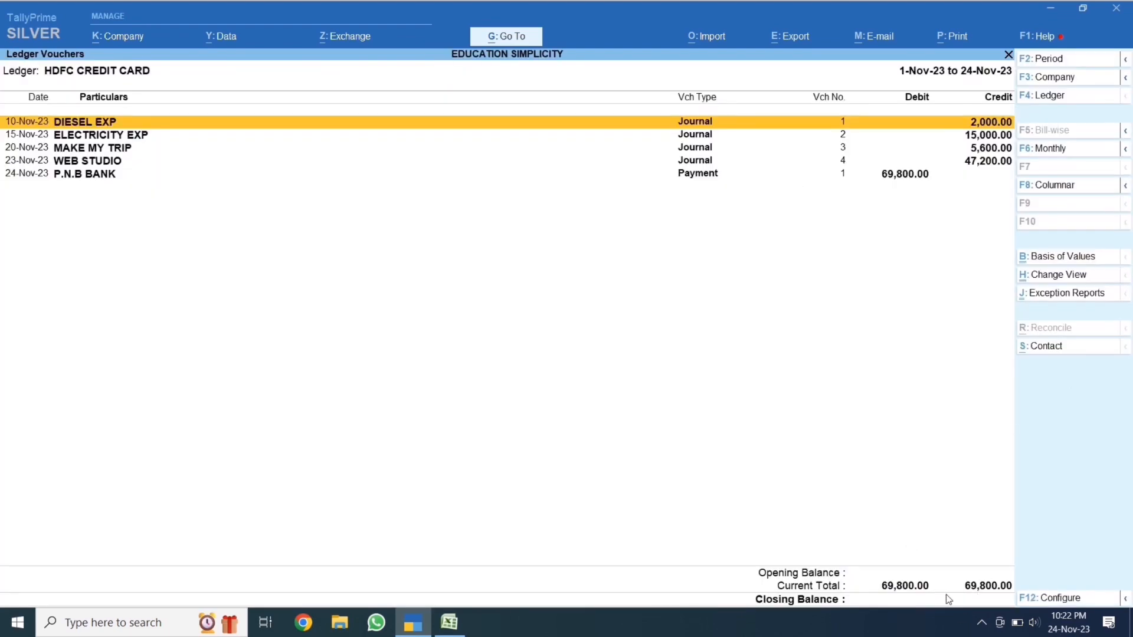
key("Escape")
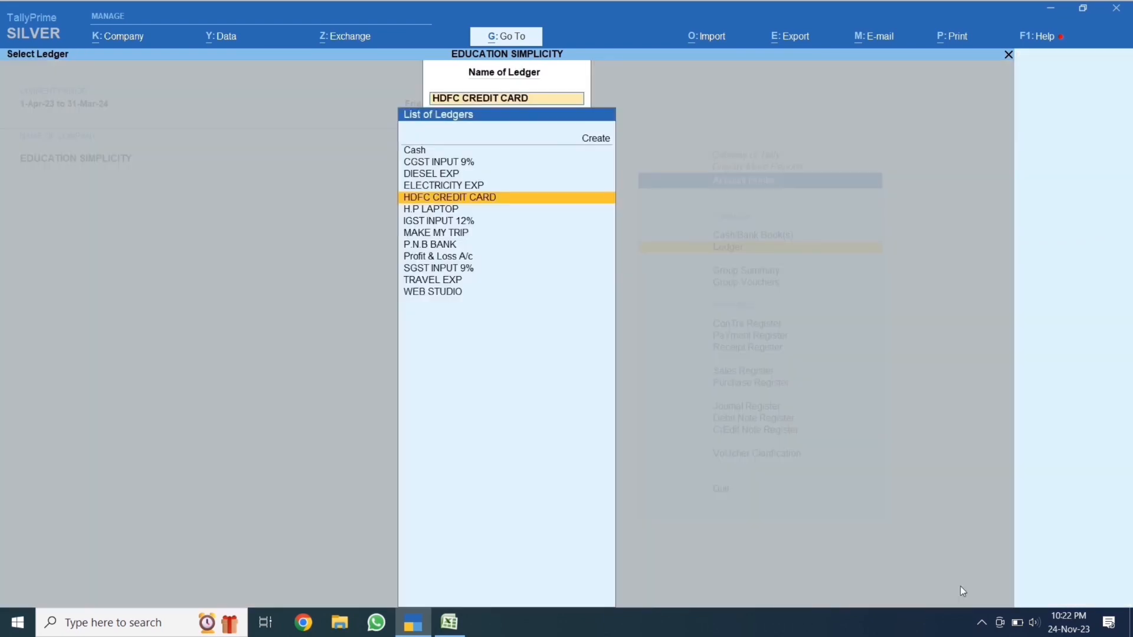
Check the payment and closing balance in the P.N.B BANK ledger, and return to the Gateway of Tally
key("BackSpace")
type("pnb")
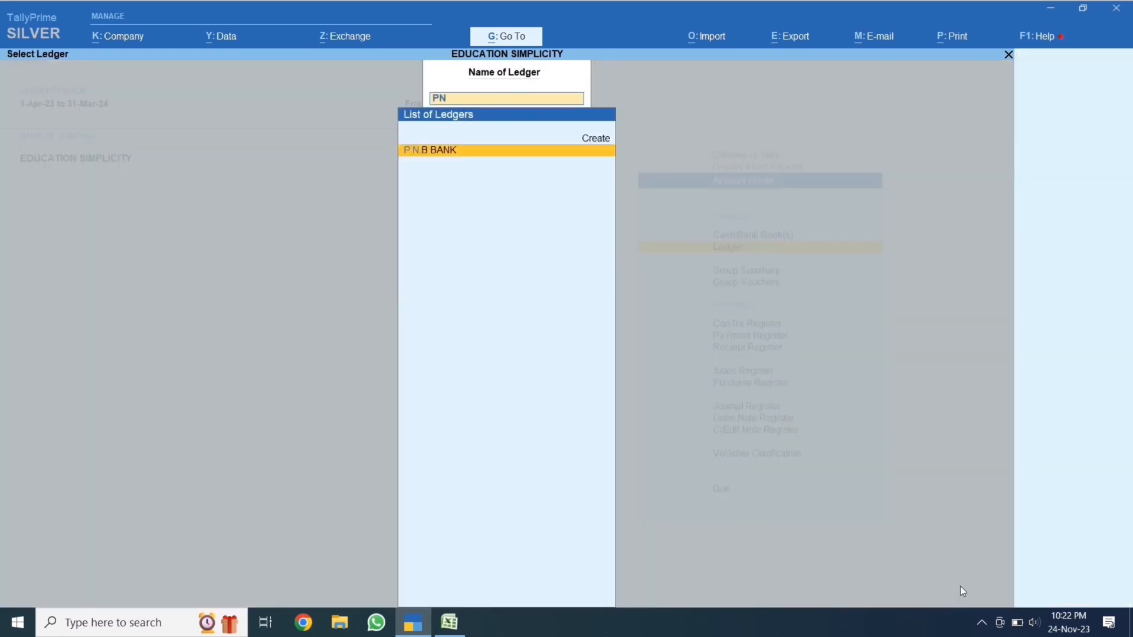
key("Return")
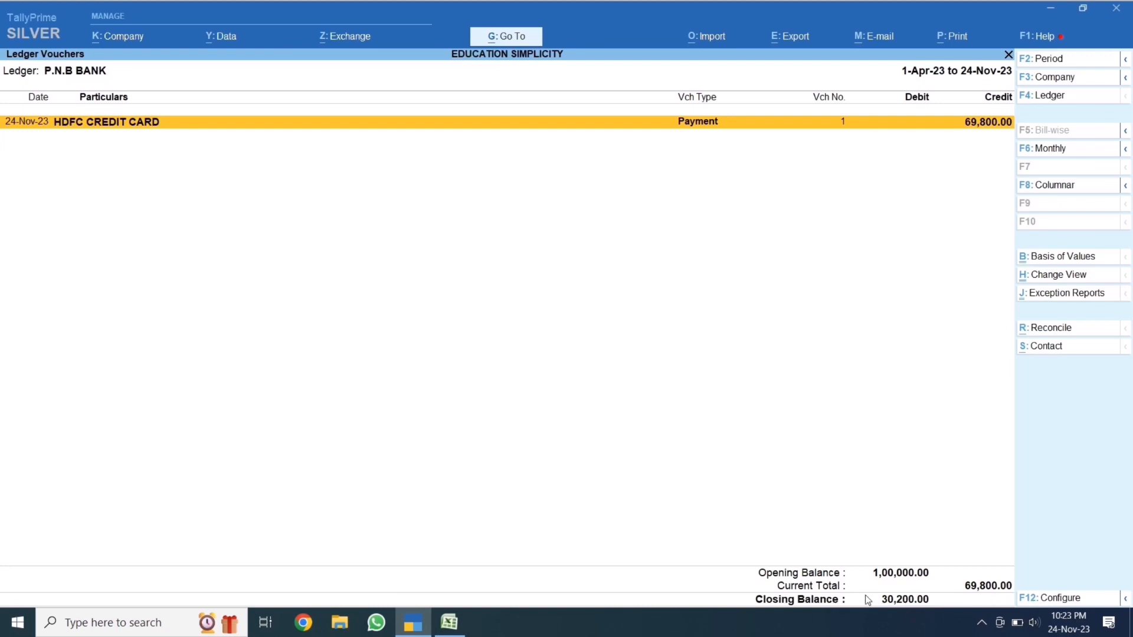
key("Escape")
key("Escape")
key("Escape")
key("Escape")
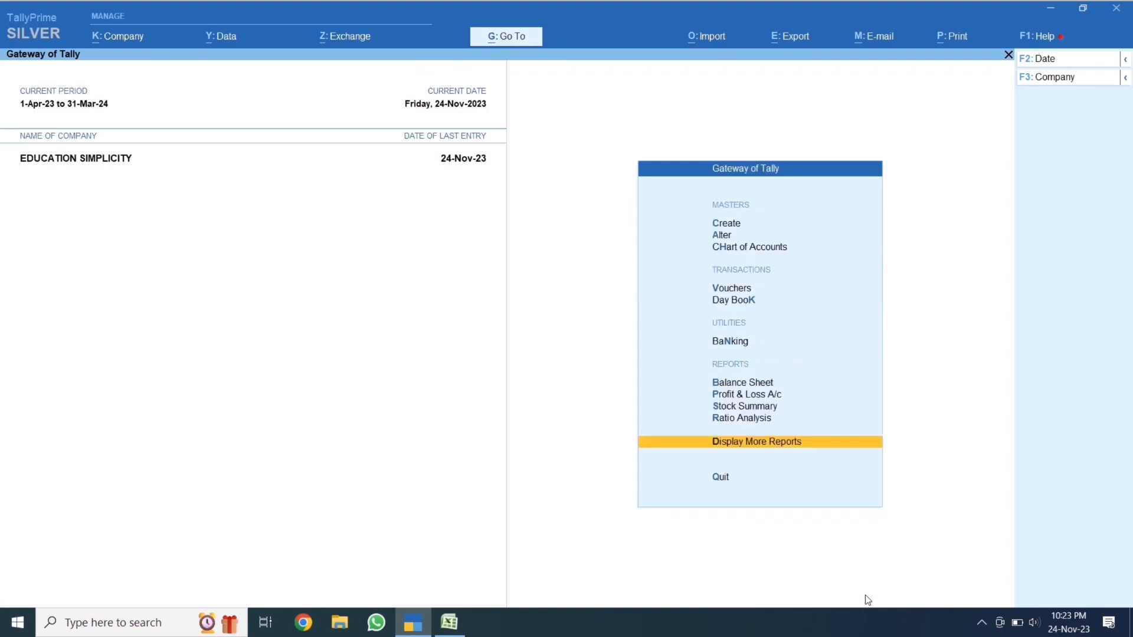